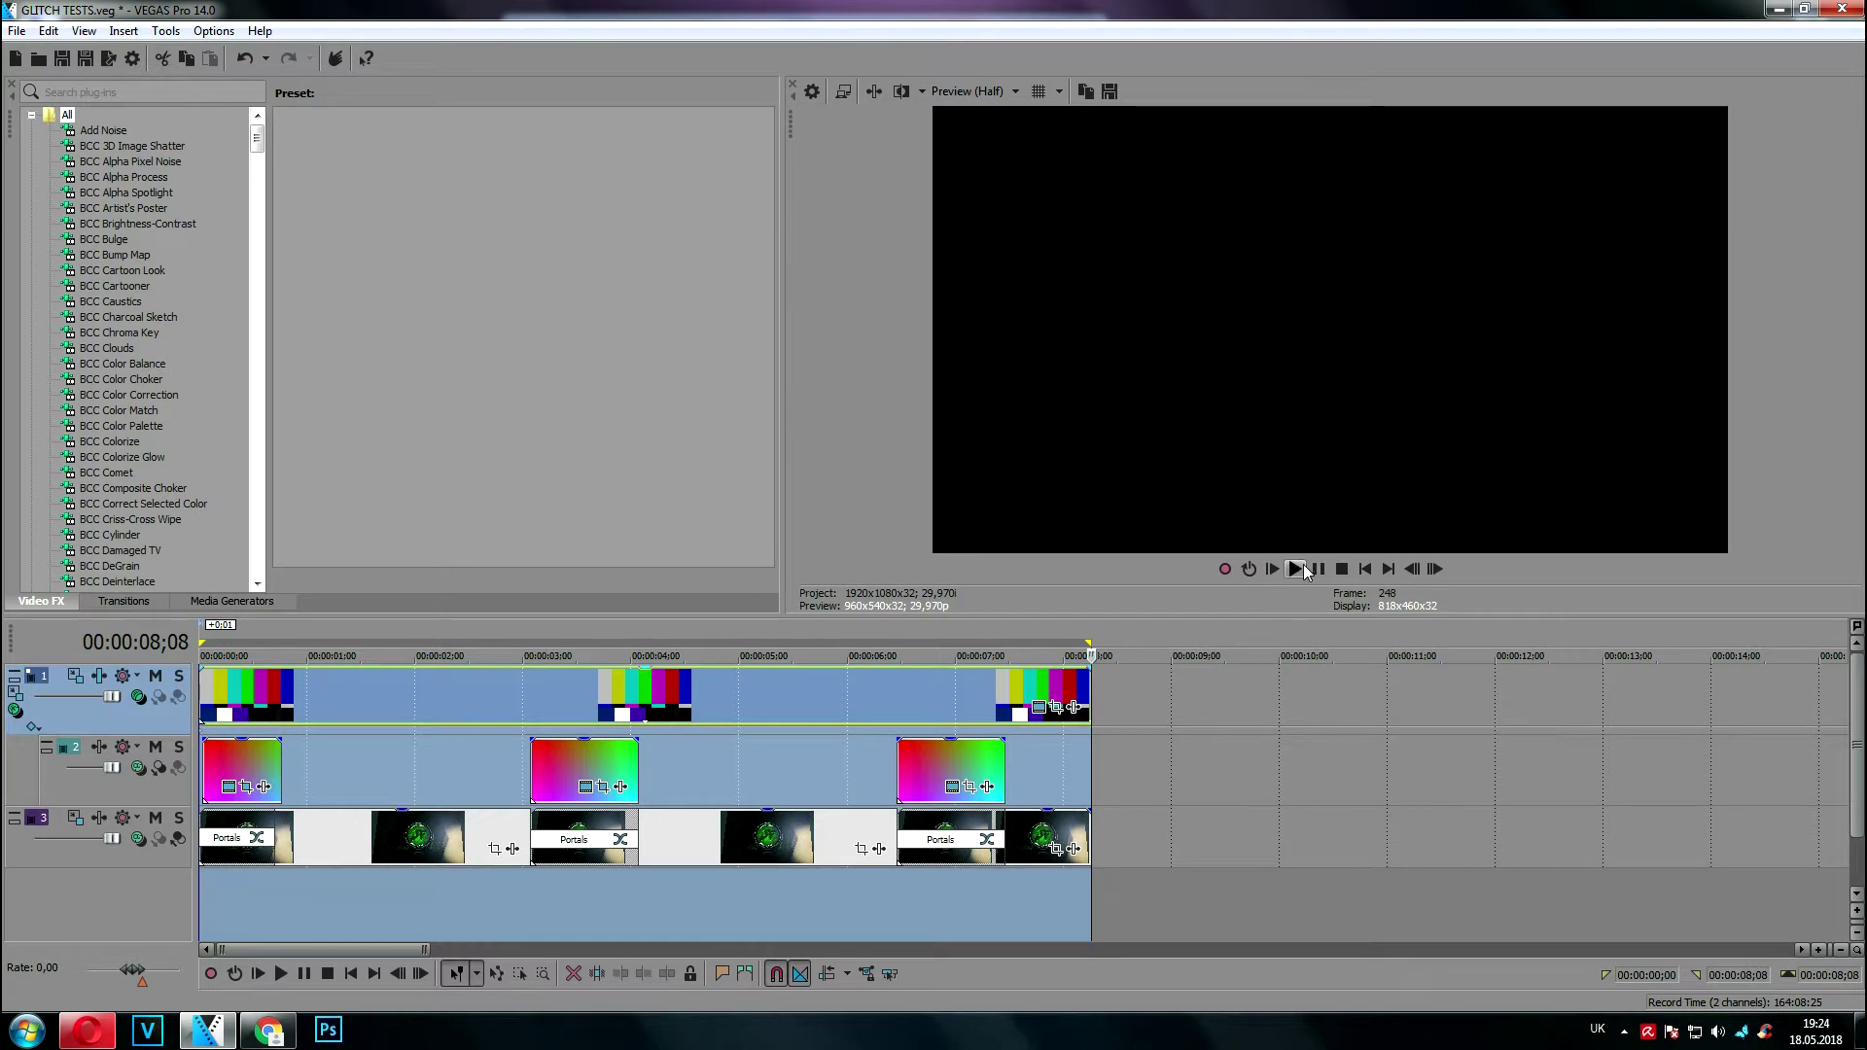
# Play back the finished glitch project, loop the section under the last gradient event, and inspect track 1's TV Simulator settings
pyautogui.click(1297, 567)
pyautogui.doubleClick(901, 762)
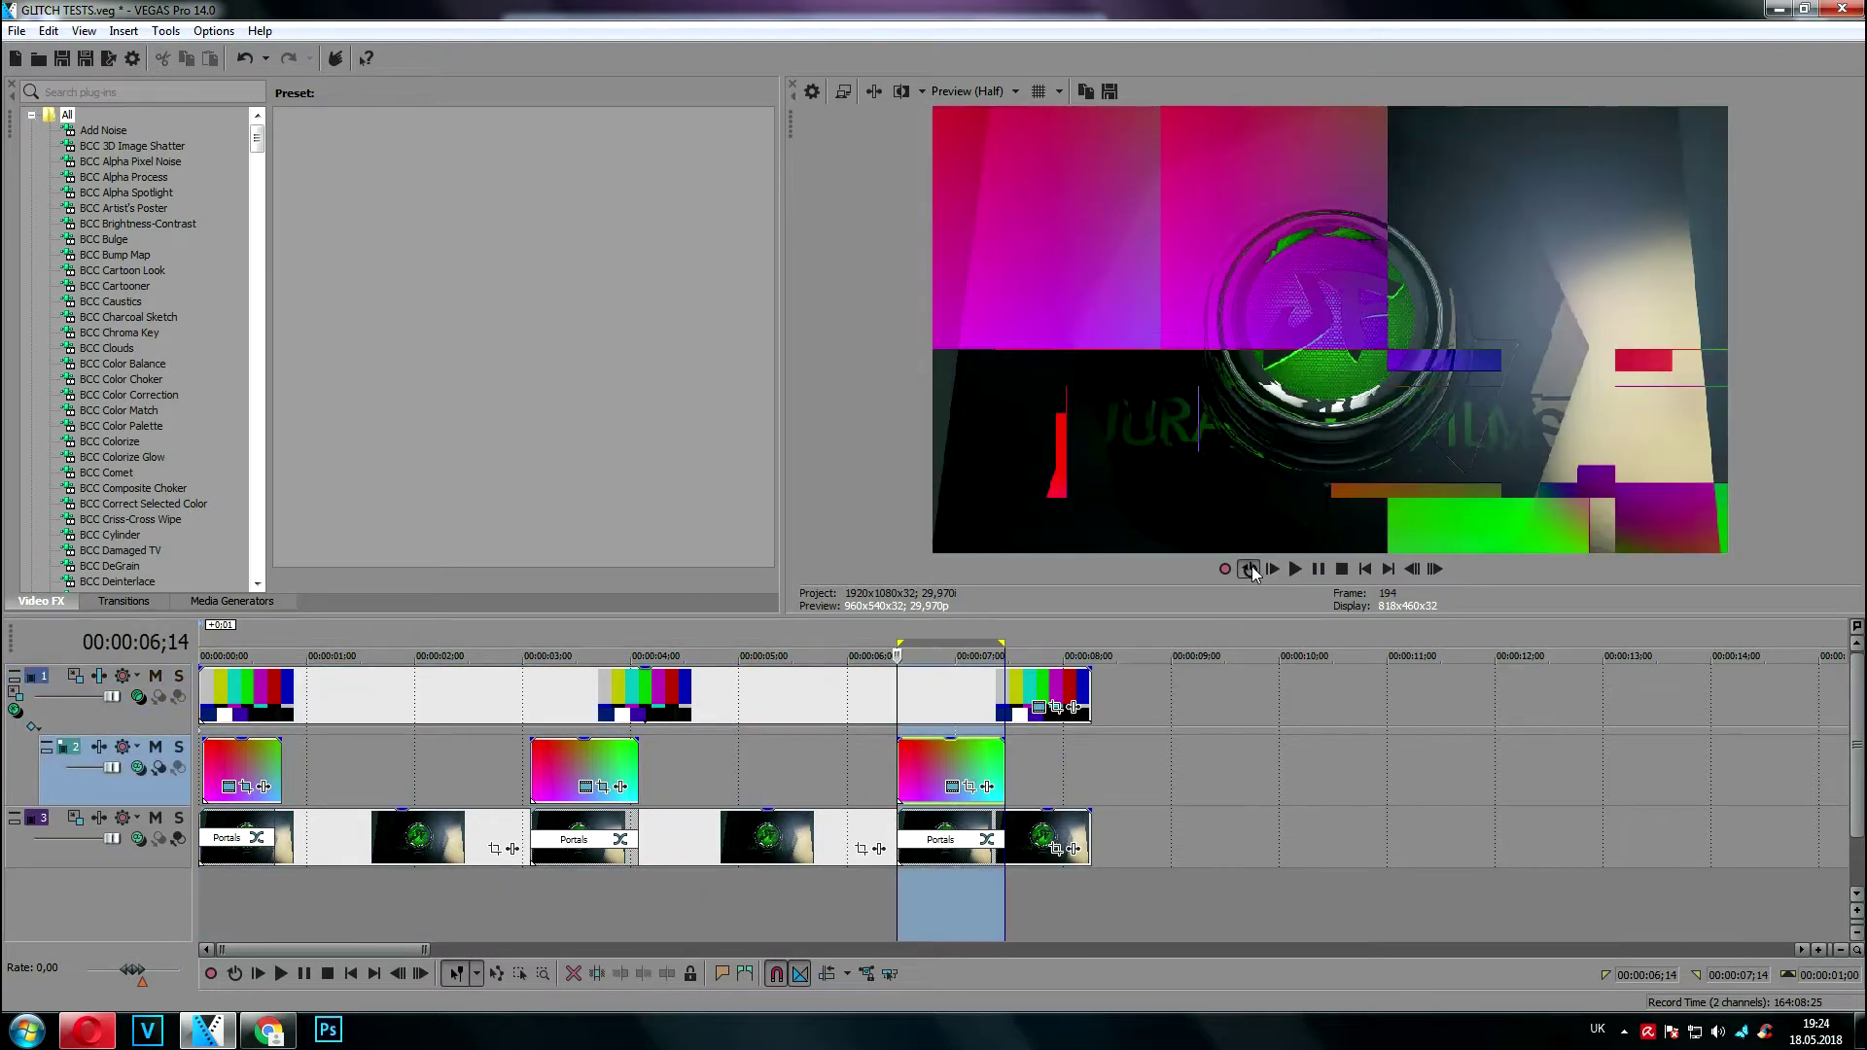
pyautogui.click(1249, 569)
pyautogui.click(1296, 569)
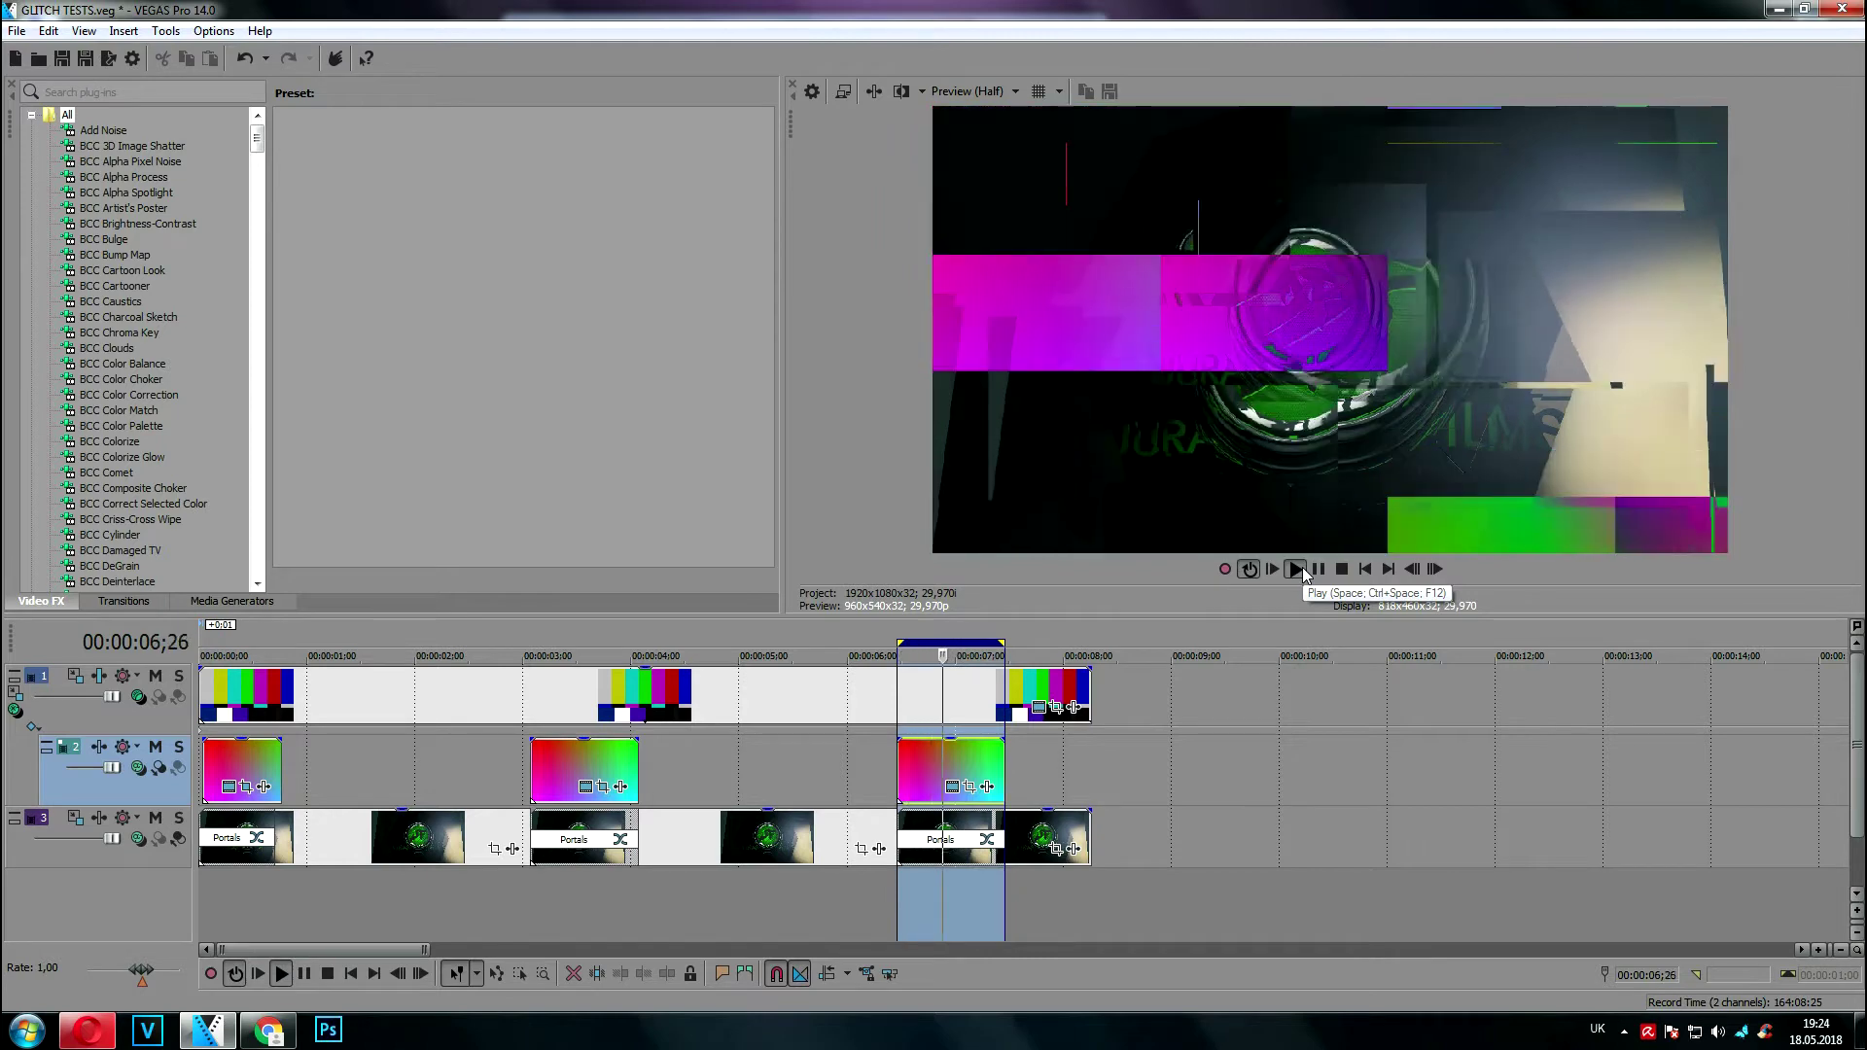
pyautogui.click(1345, 573)
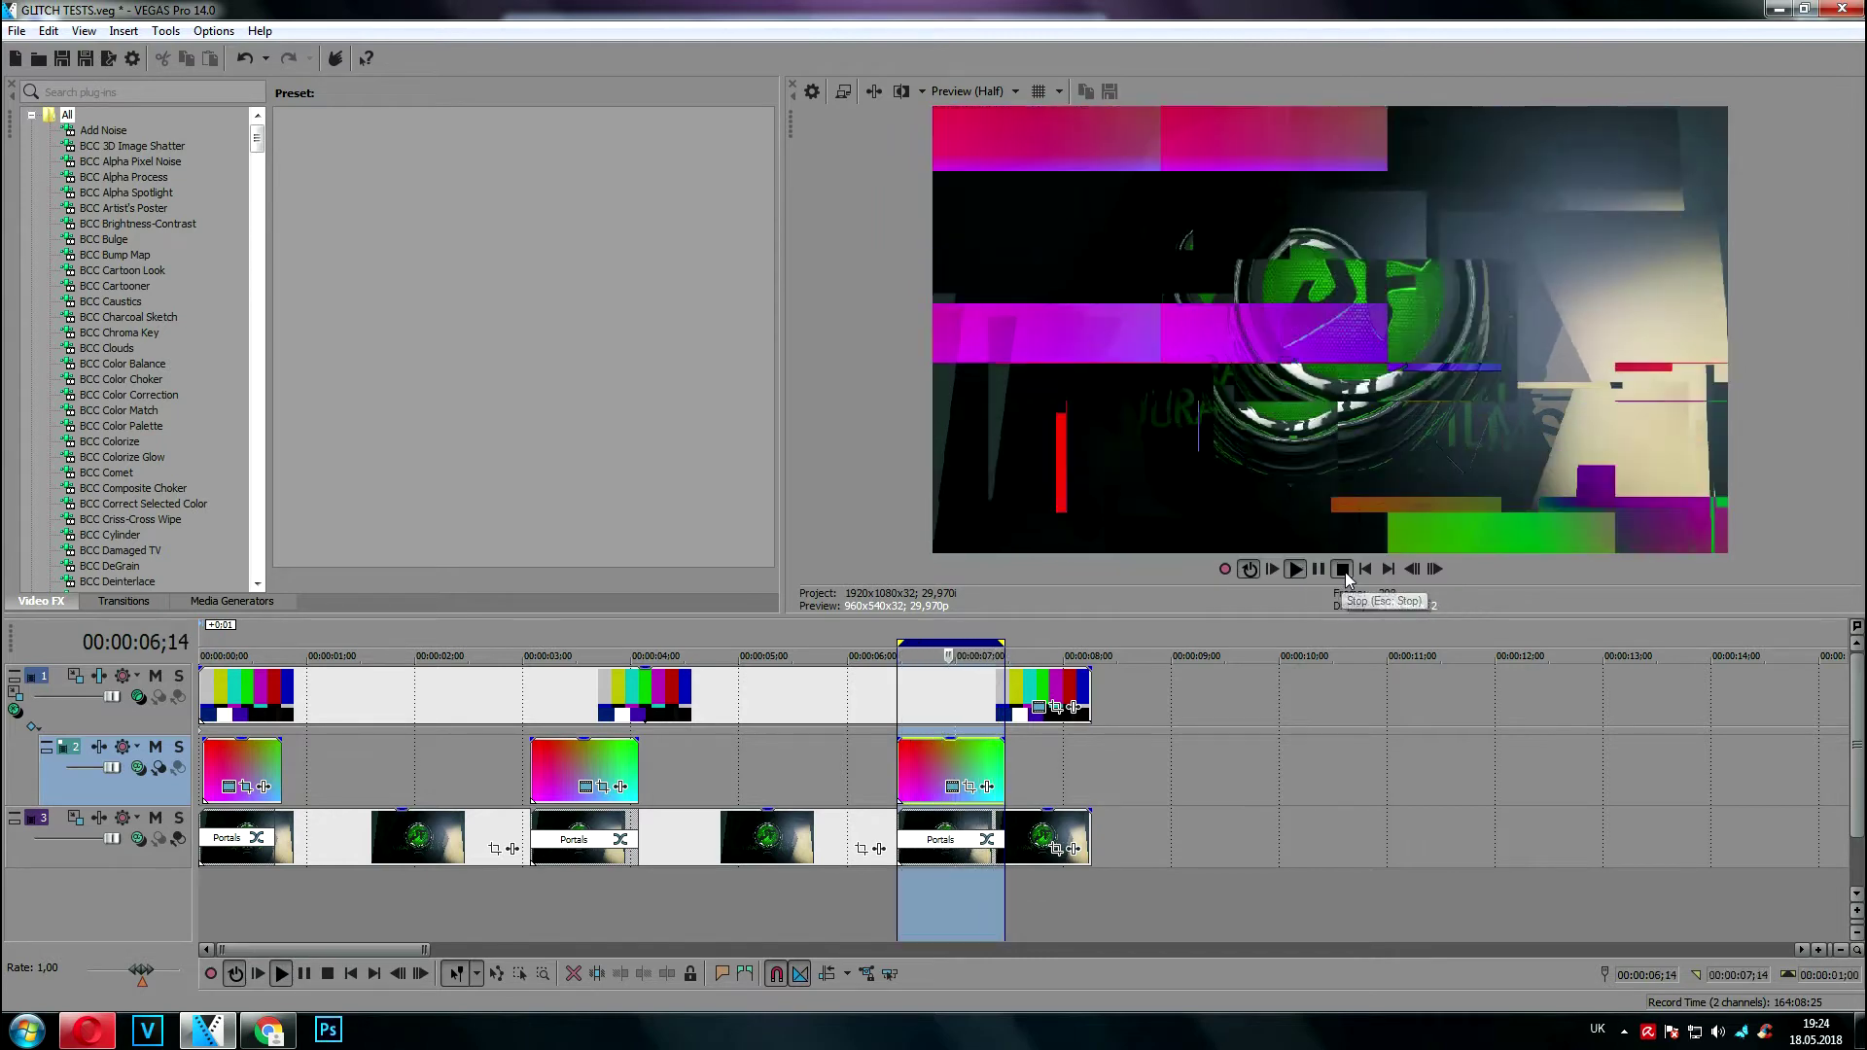
pyautogui.click(1343, 571)
pyautogui.click(101, 677)
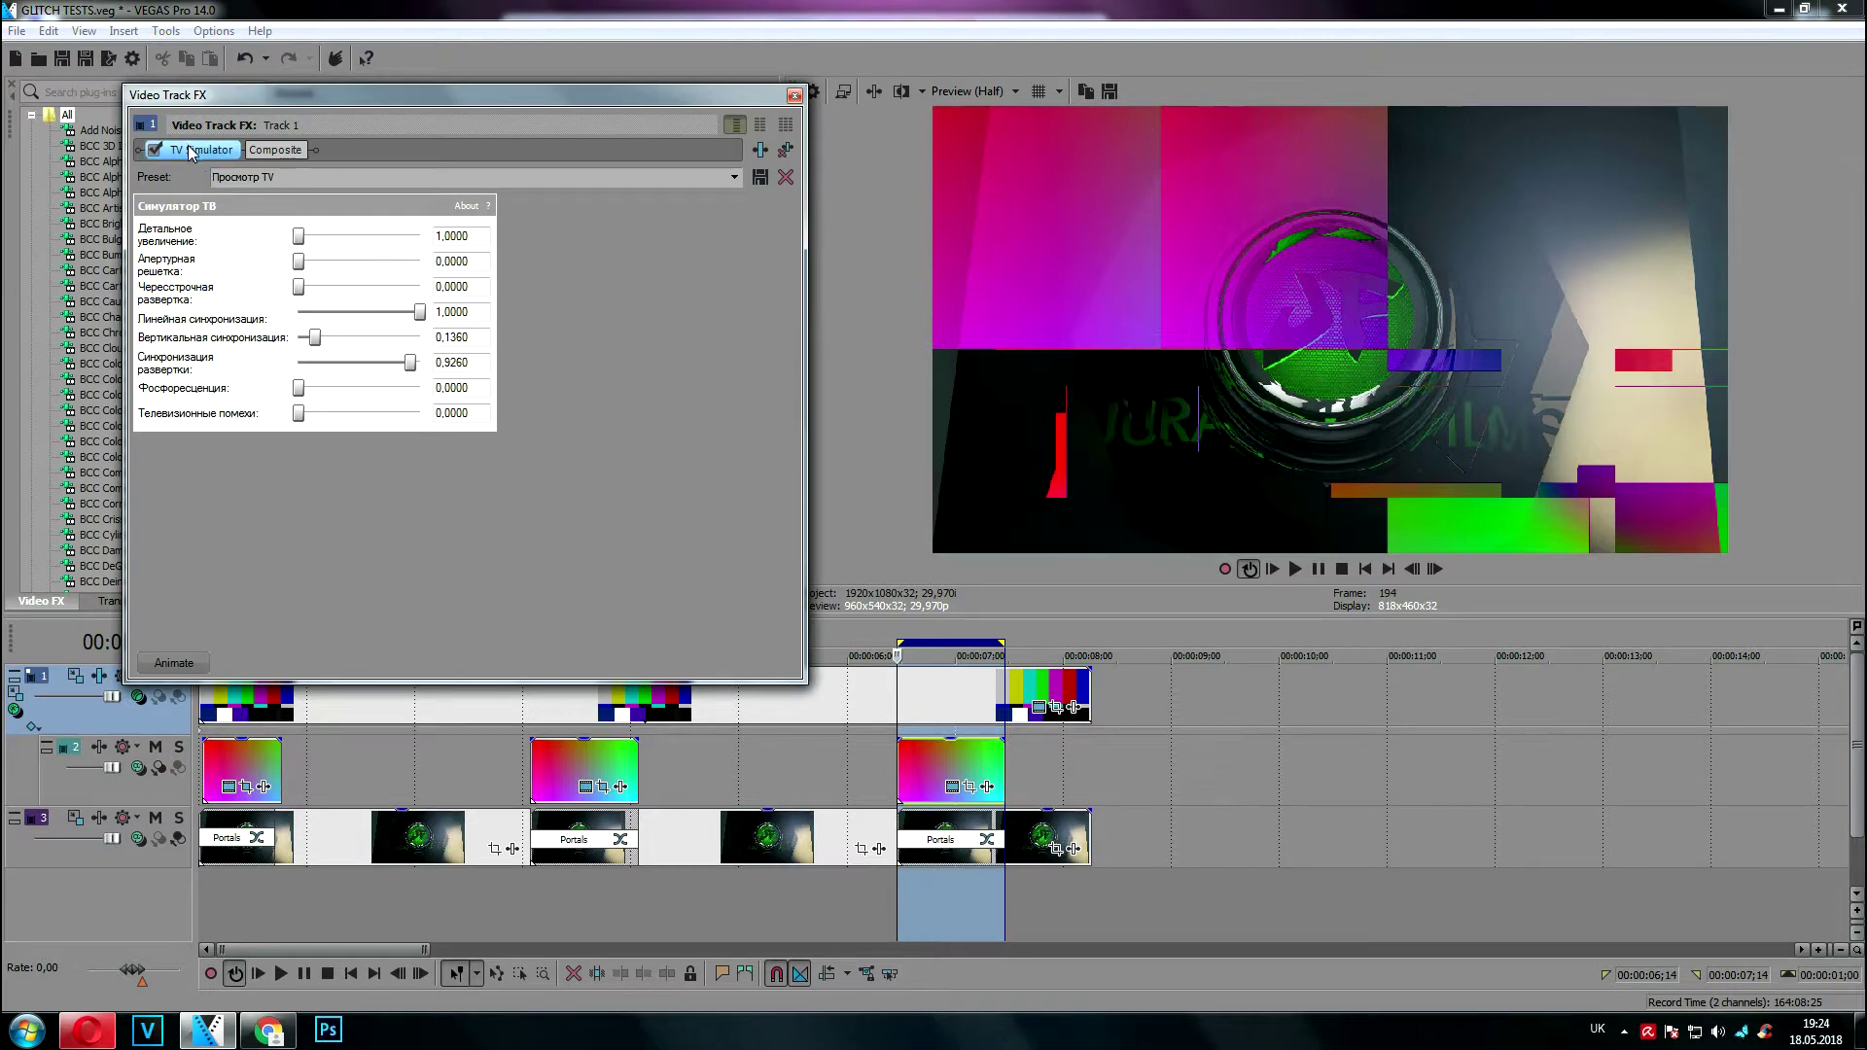
pyautogui.click(794, 96)
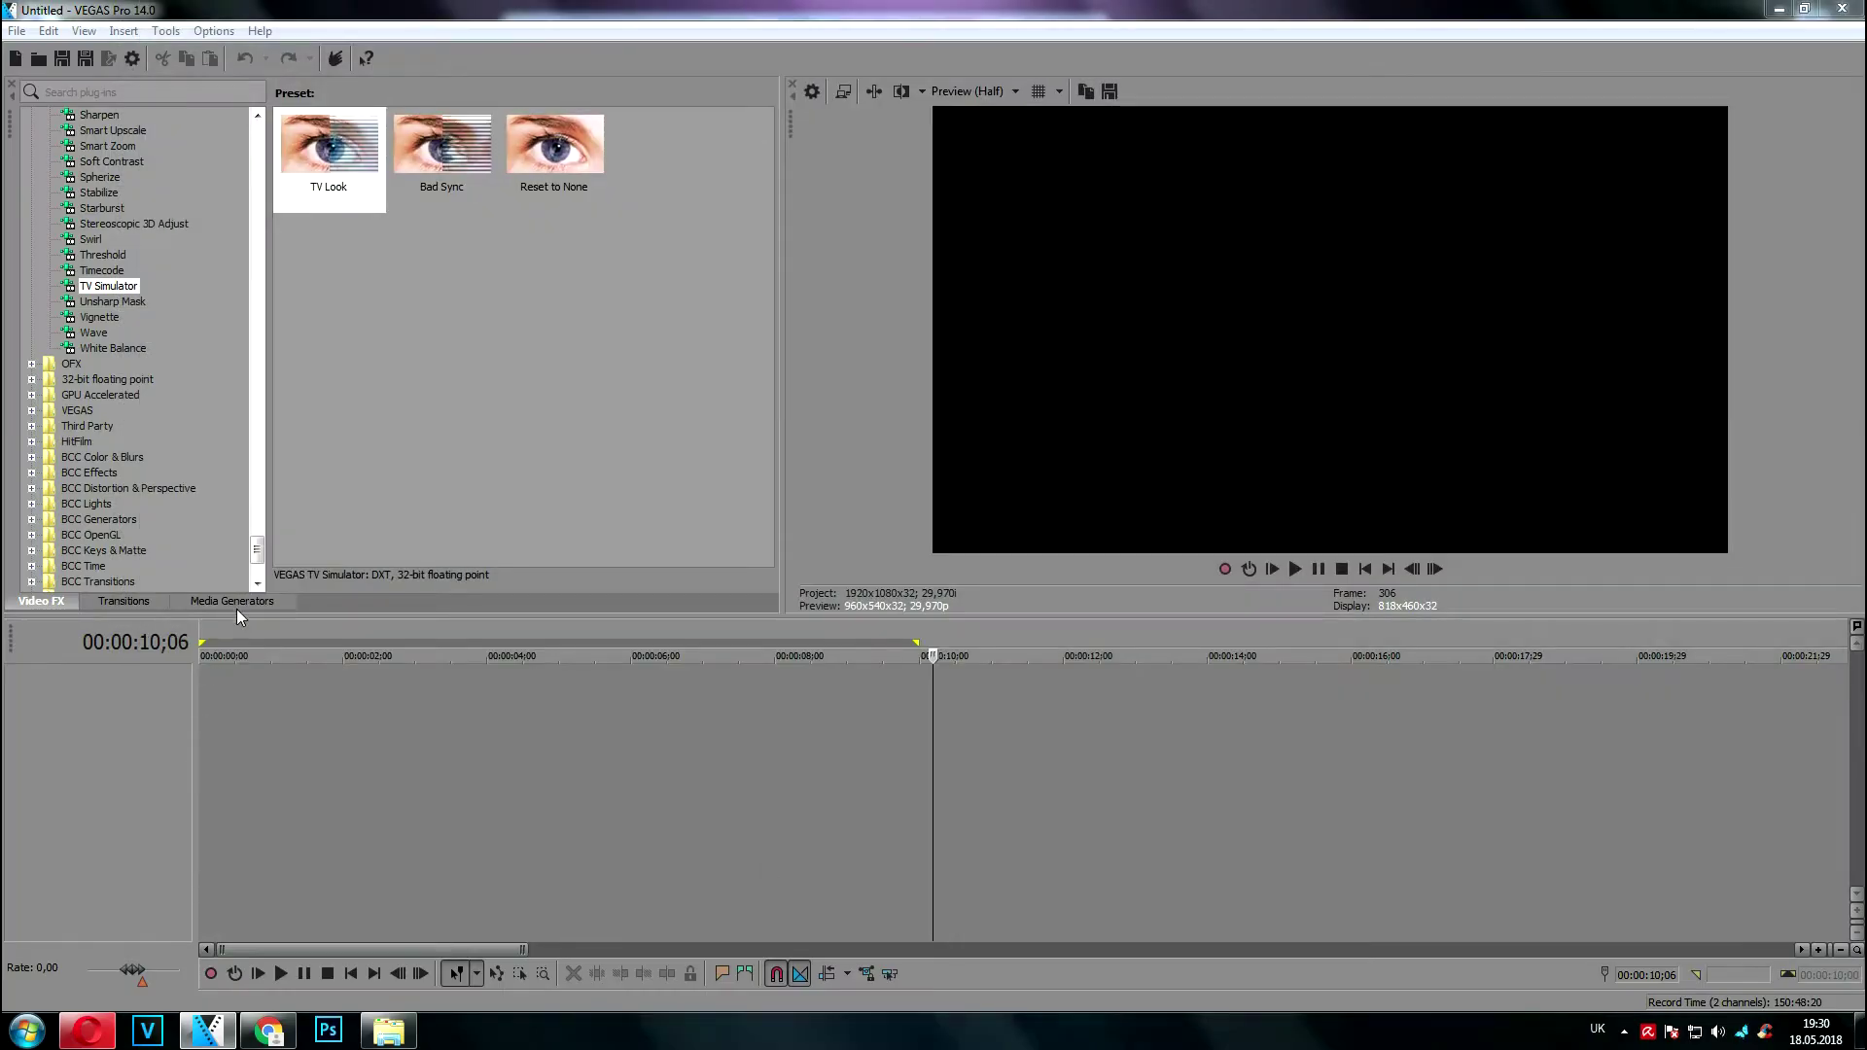
# Place an SMPTE Bars (NTSC) test pattern on a new video track at the start of the empty timeline
pyautogui.click(236, 605)
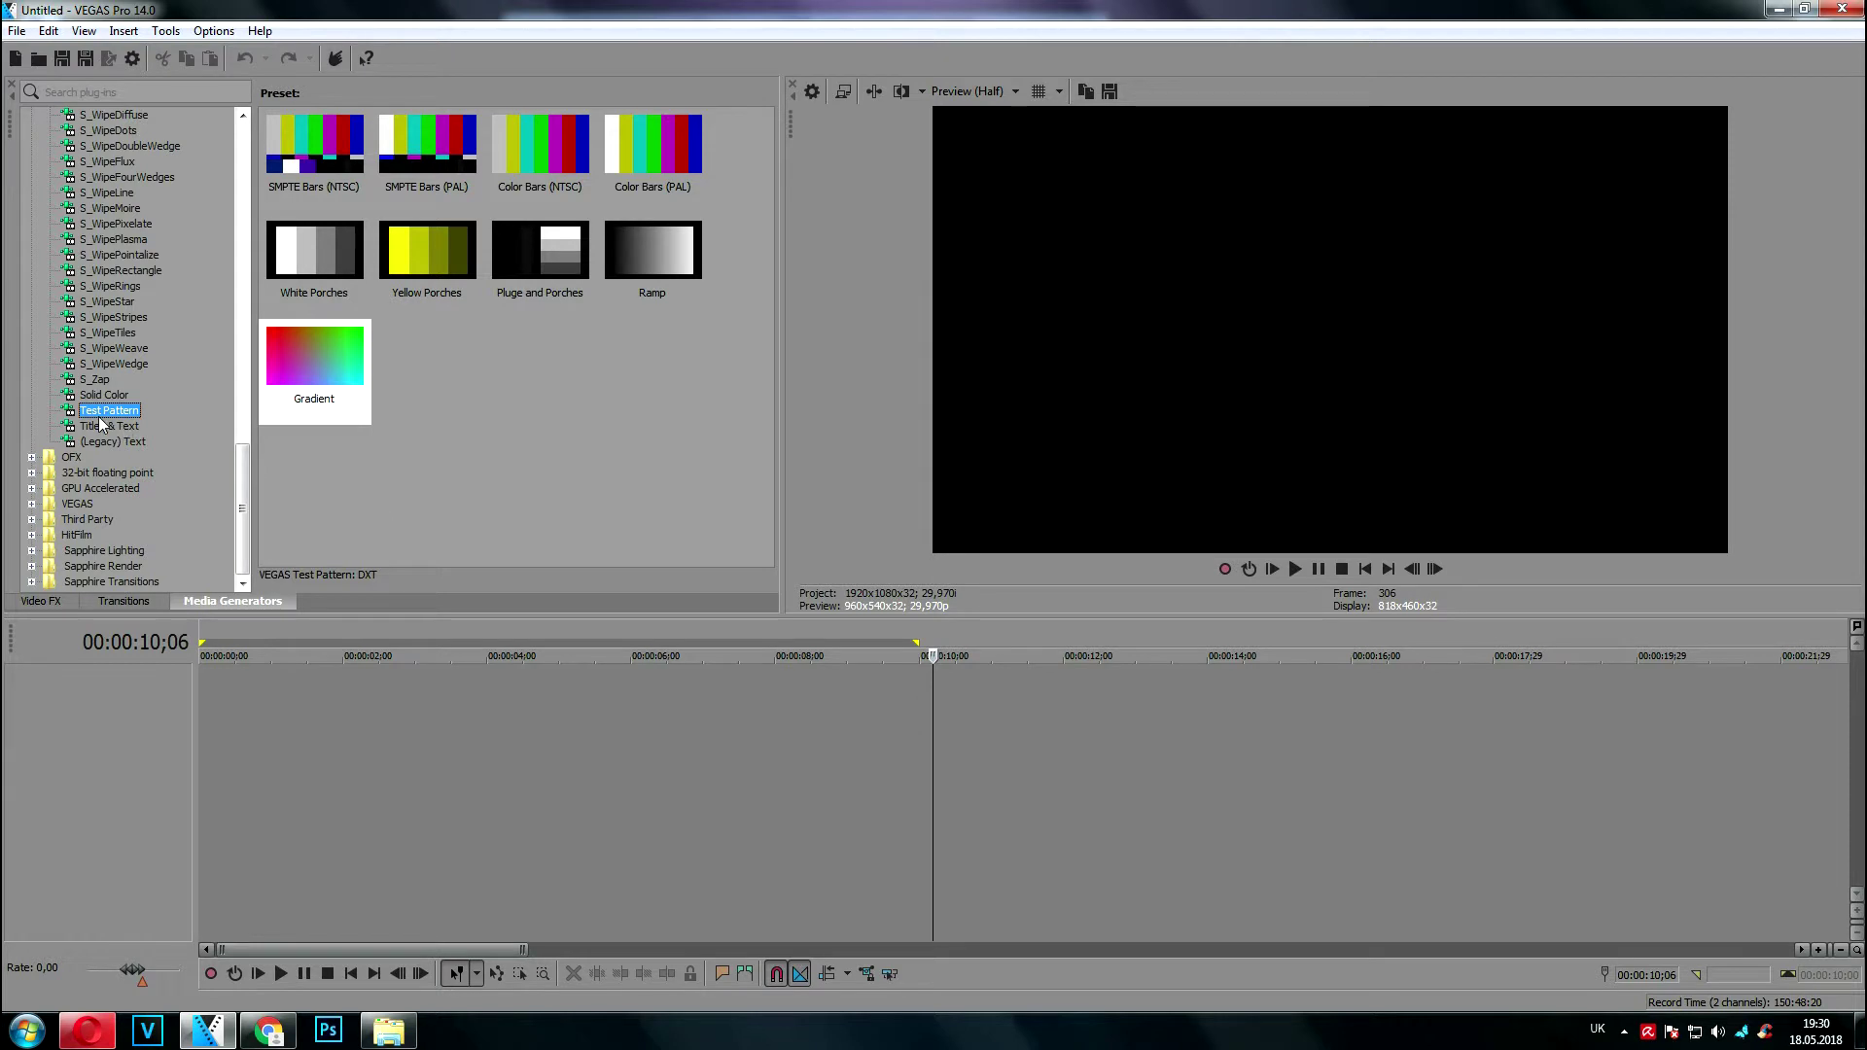
pyautogui.moveTo(309, 163); pyautogui.dragTo(317, 159)
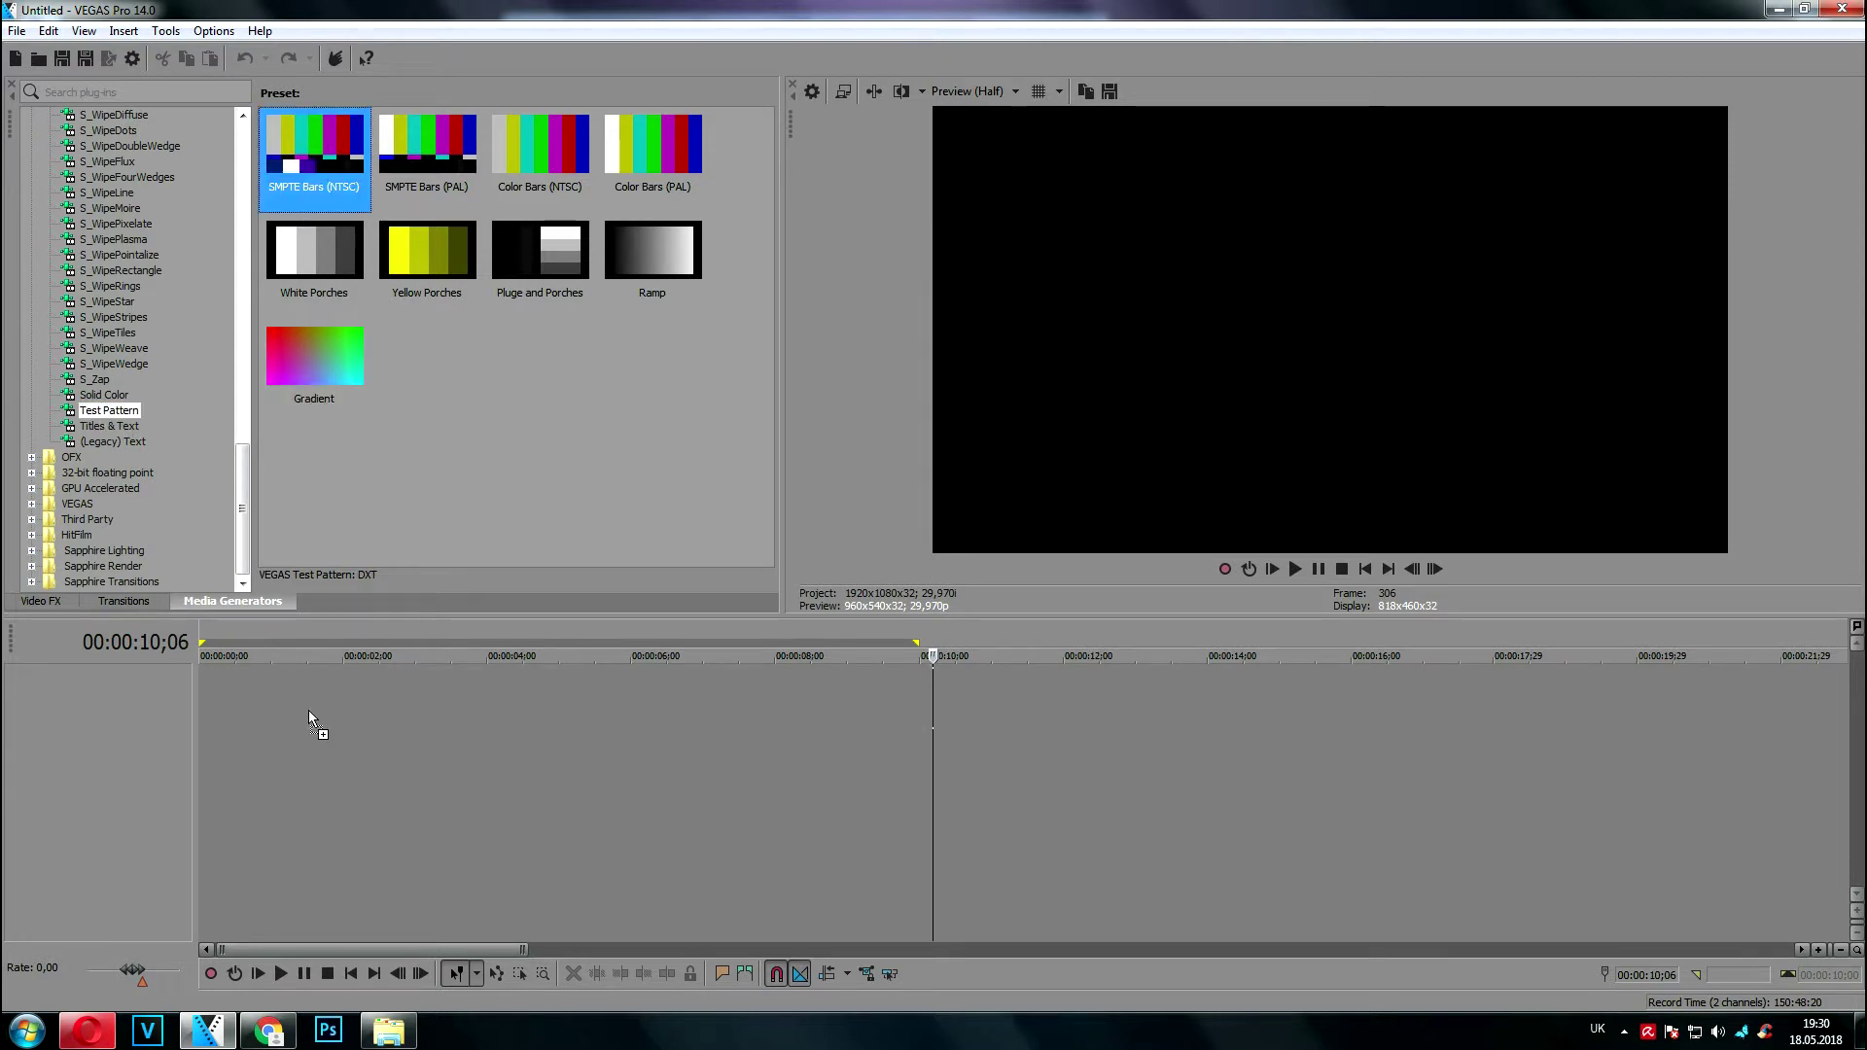
pyautogui.moveTo(198, 741); pyautogui.dragTo(199, 739)
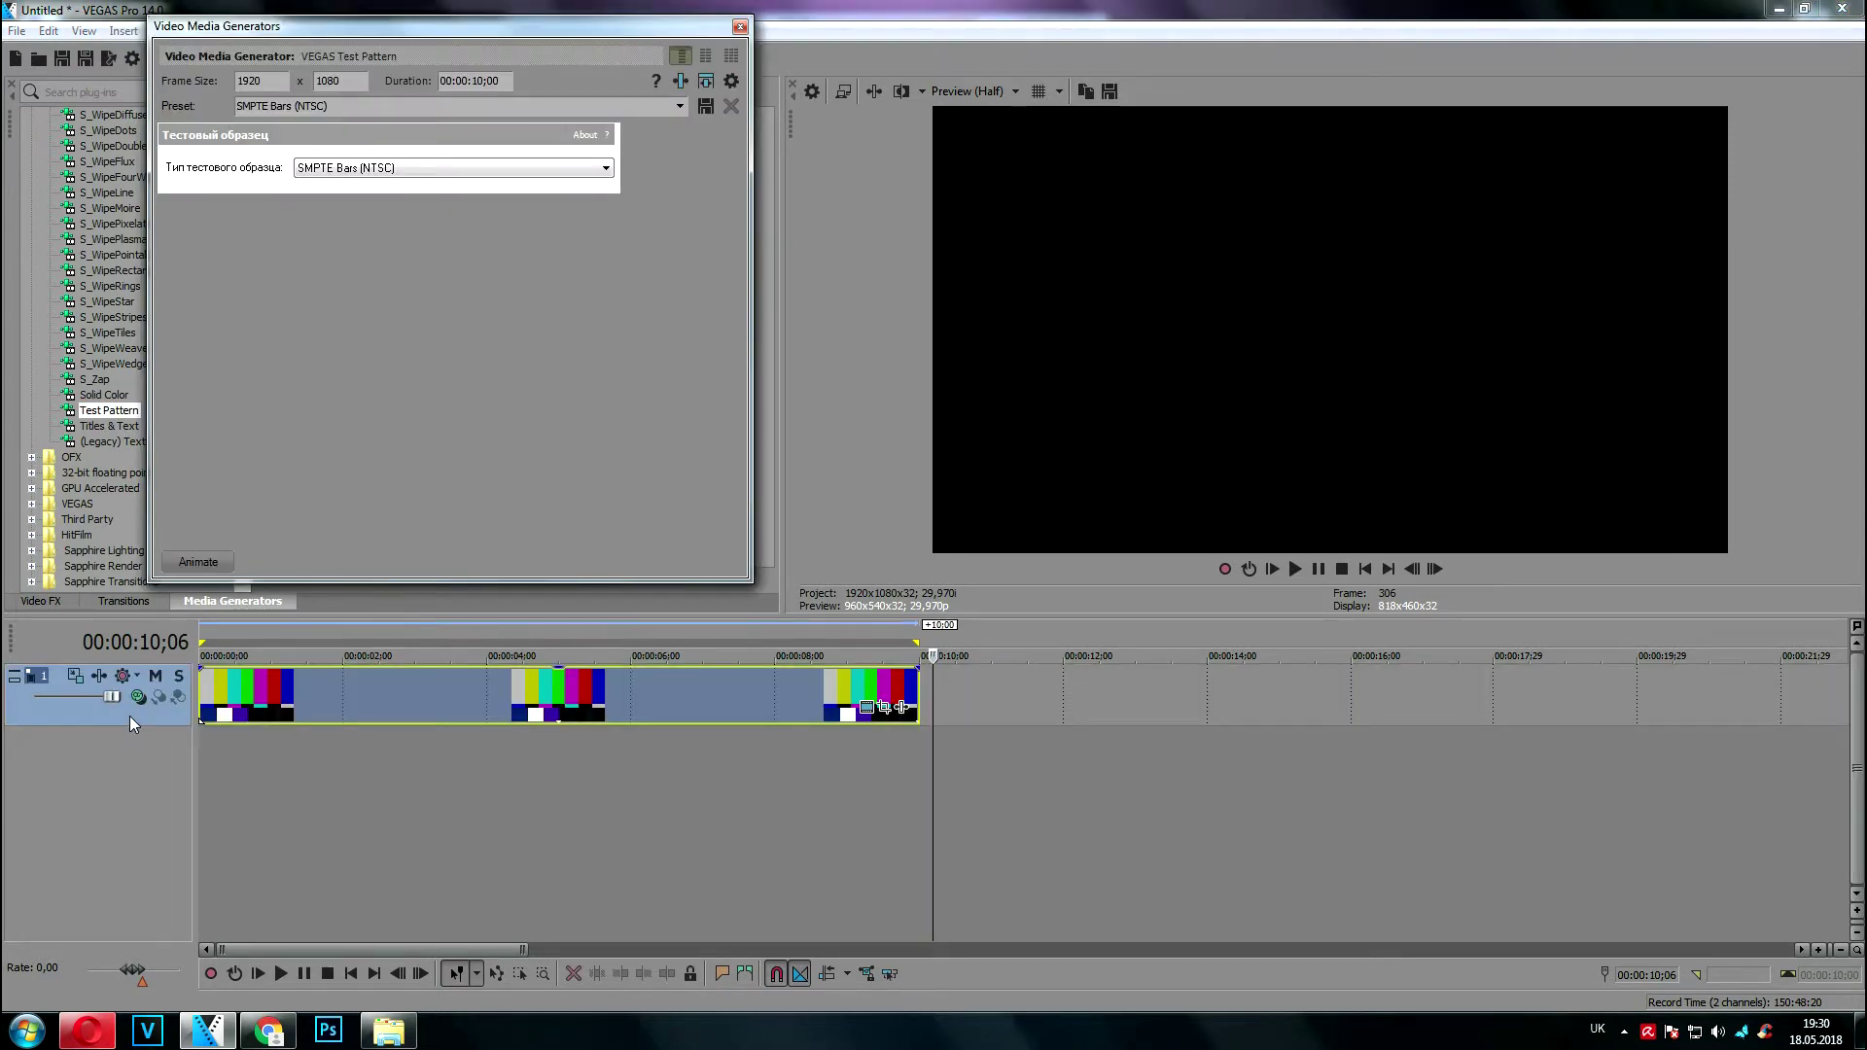
pyautogui.click(740, 30)
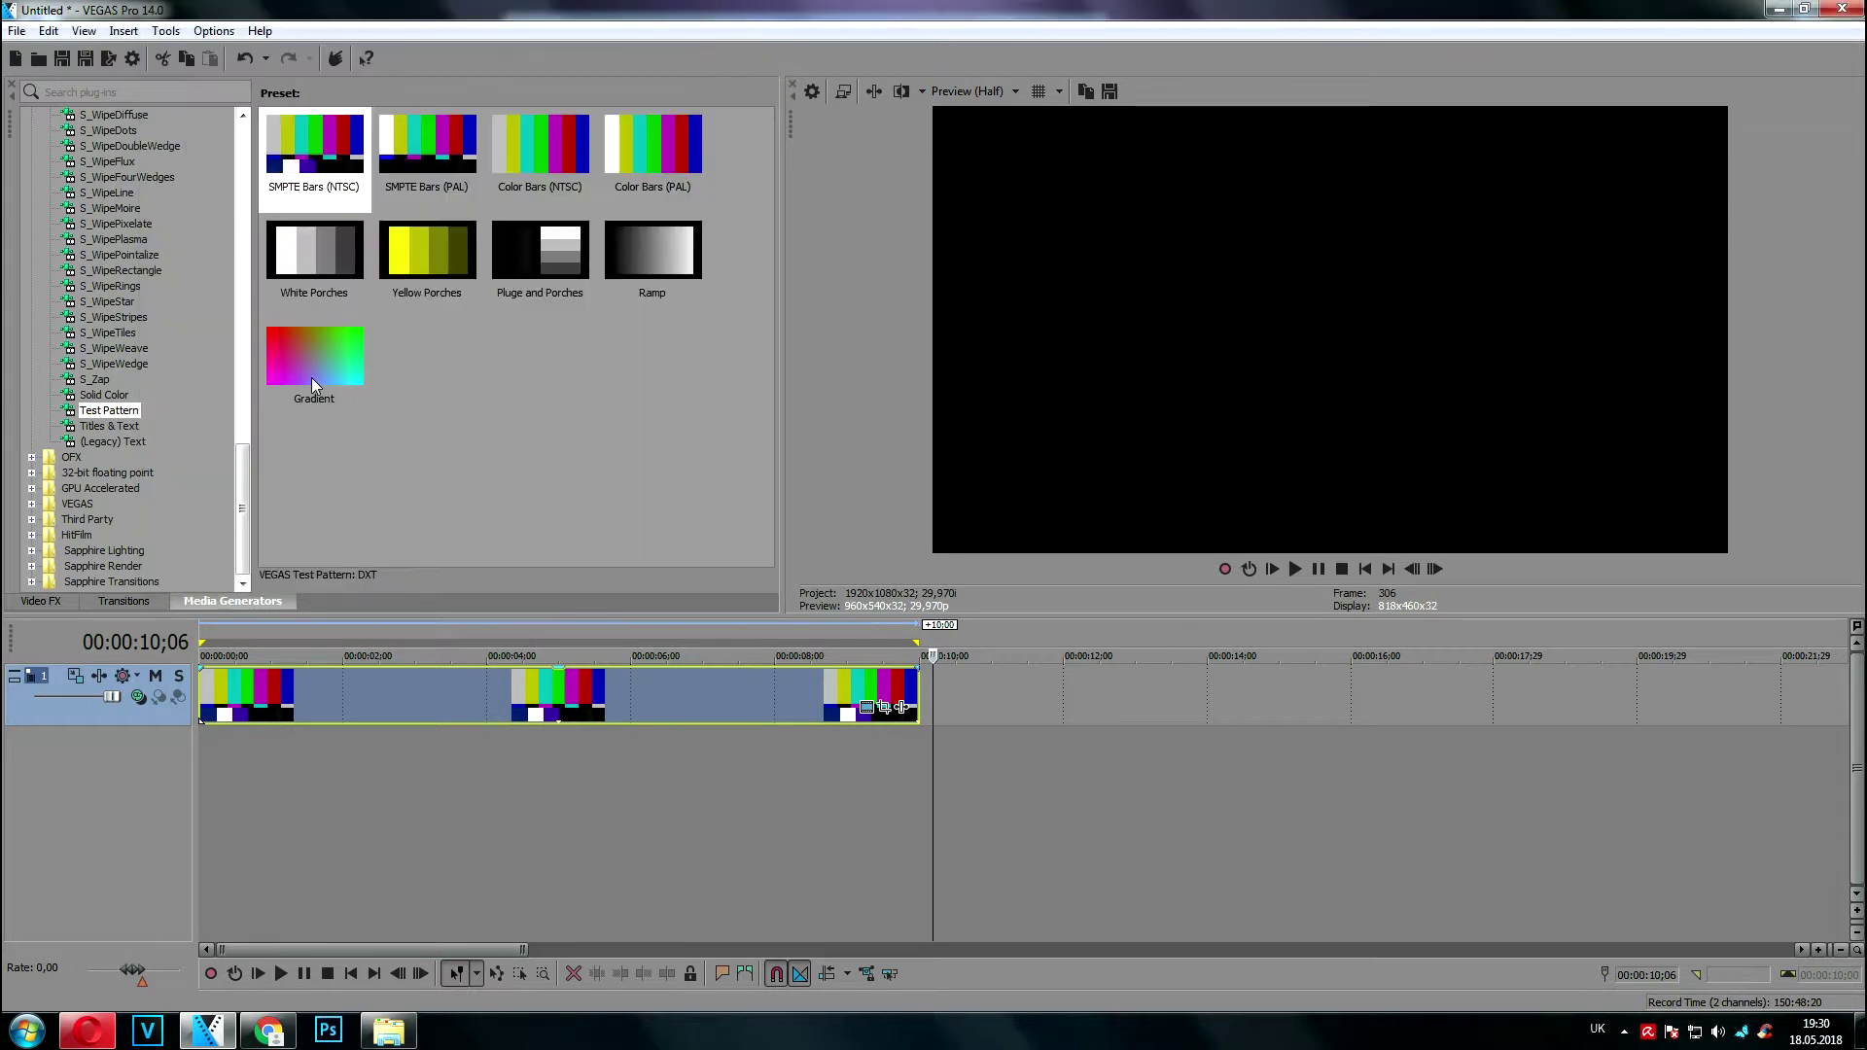
# Place a Gradient test pattern on a second track and the green-logo footage on a third track below it
pyautogui.moveTo(312, 380); pyautogui.dragTo(327, 382)
pyautogui.moveTo(181, 780); pyautogui.dragTo(201, 773)
pyautogui.click(740, 27)
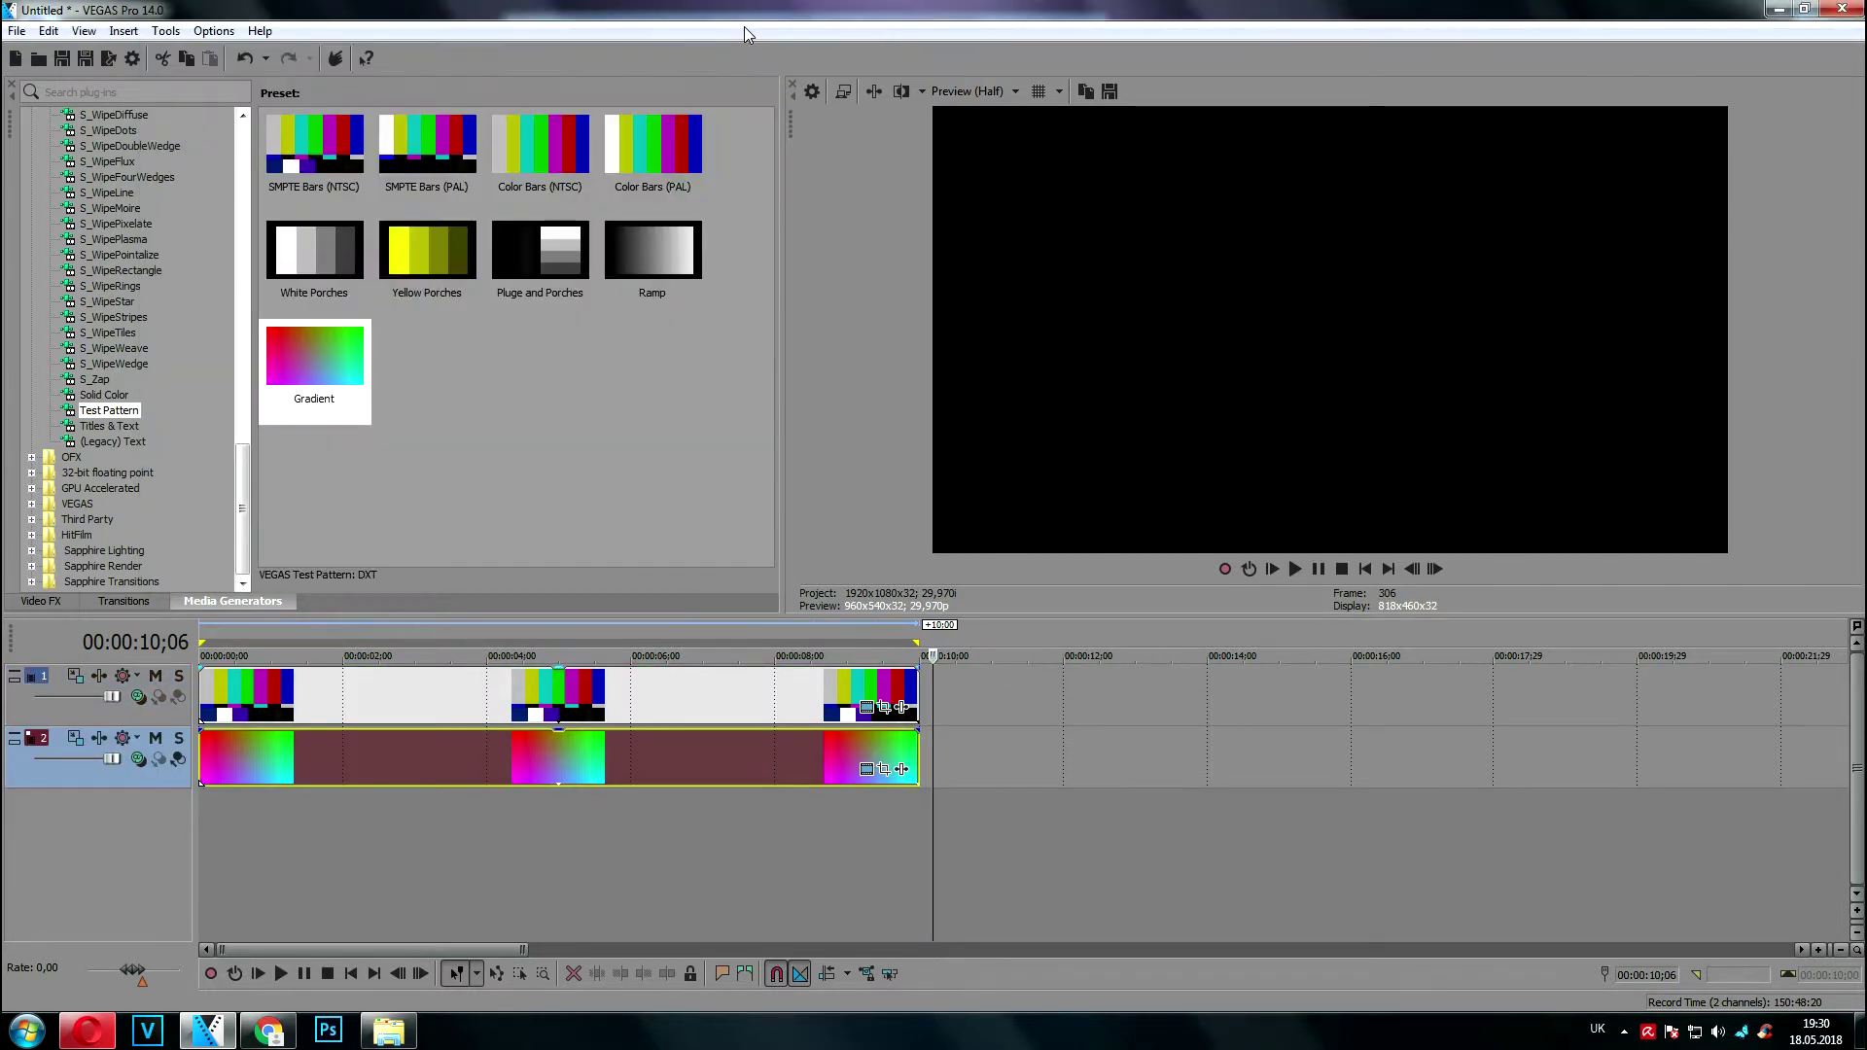
pyautogui.click(389, 1031)
pyautogui.moveTo(1601, 311); pyautogui.dragTo(918, 815)
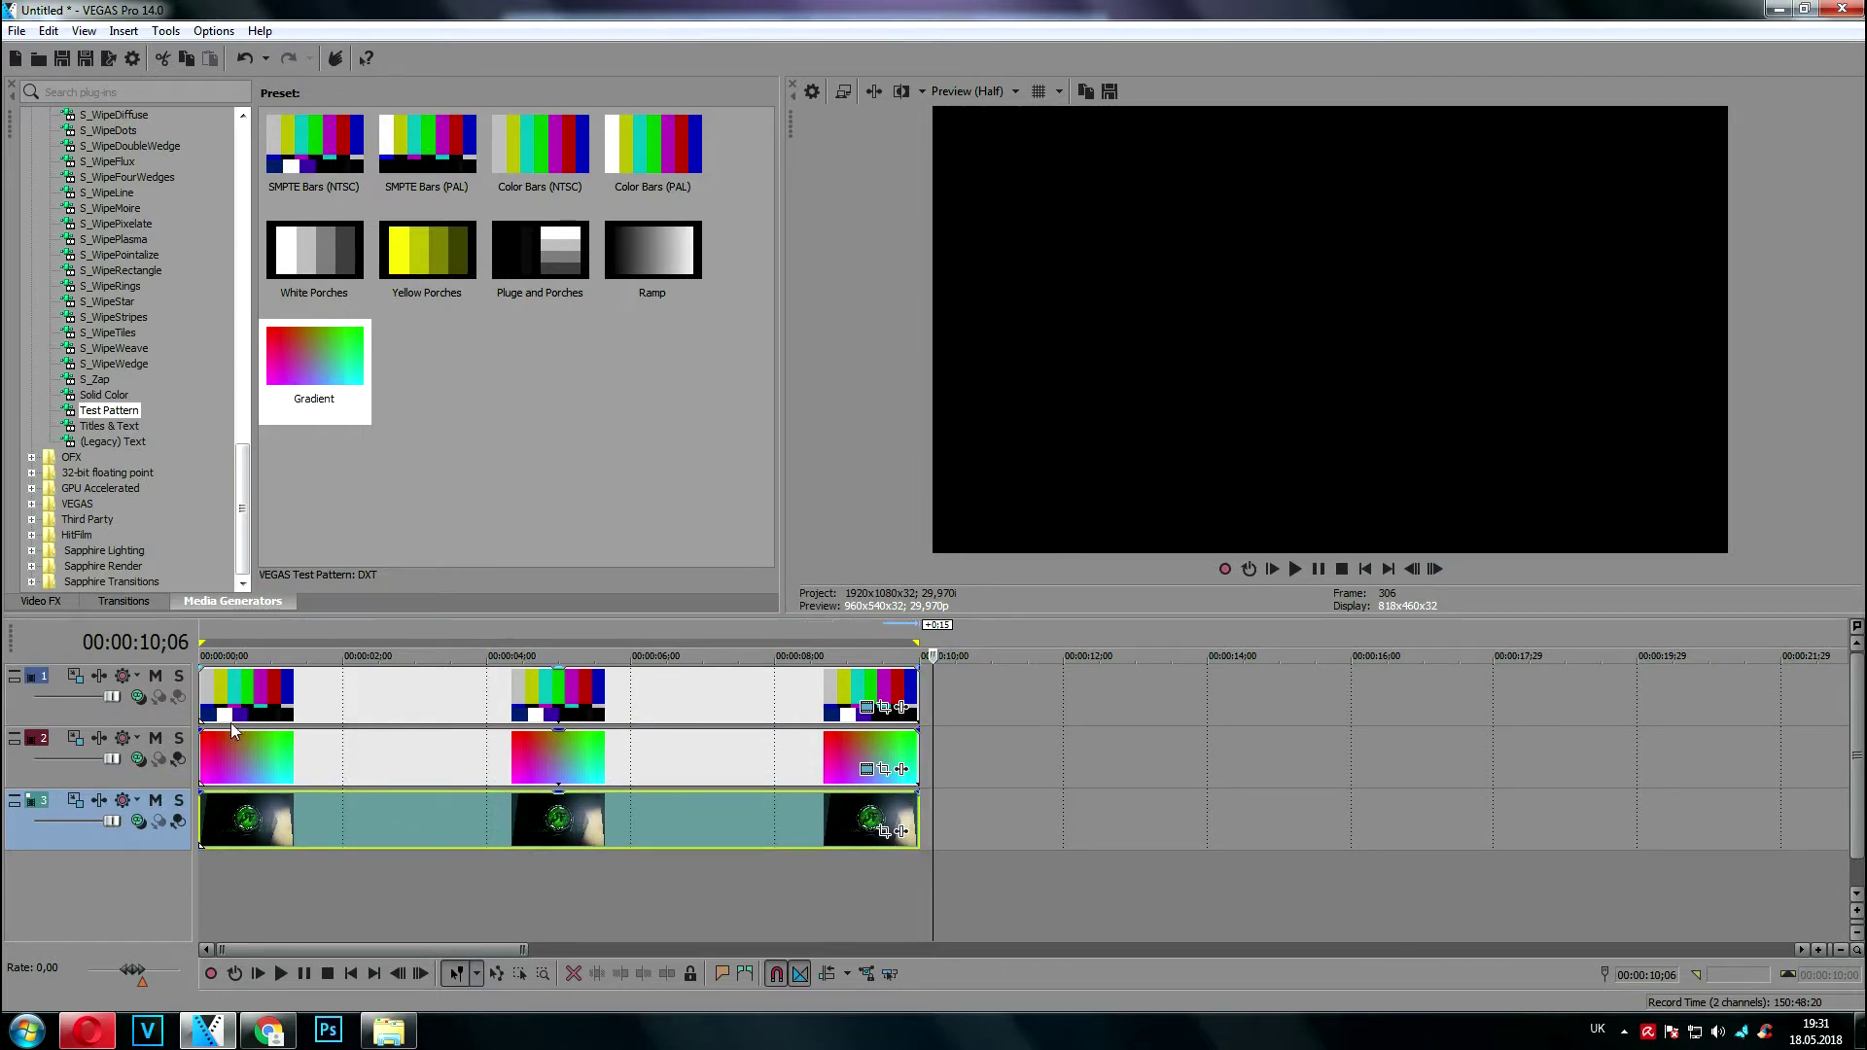
# Give track 1 a custom composite mode using the VEGAS Displacement Map plug-in
pyautogui.click(136, 698)
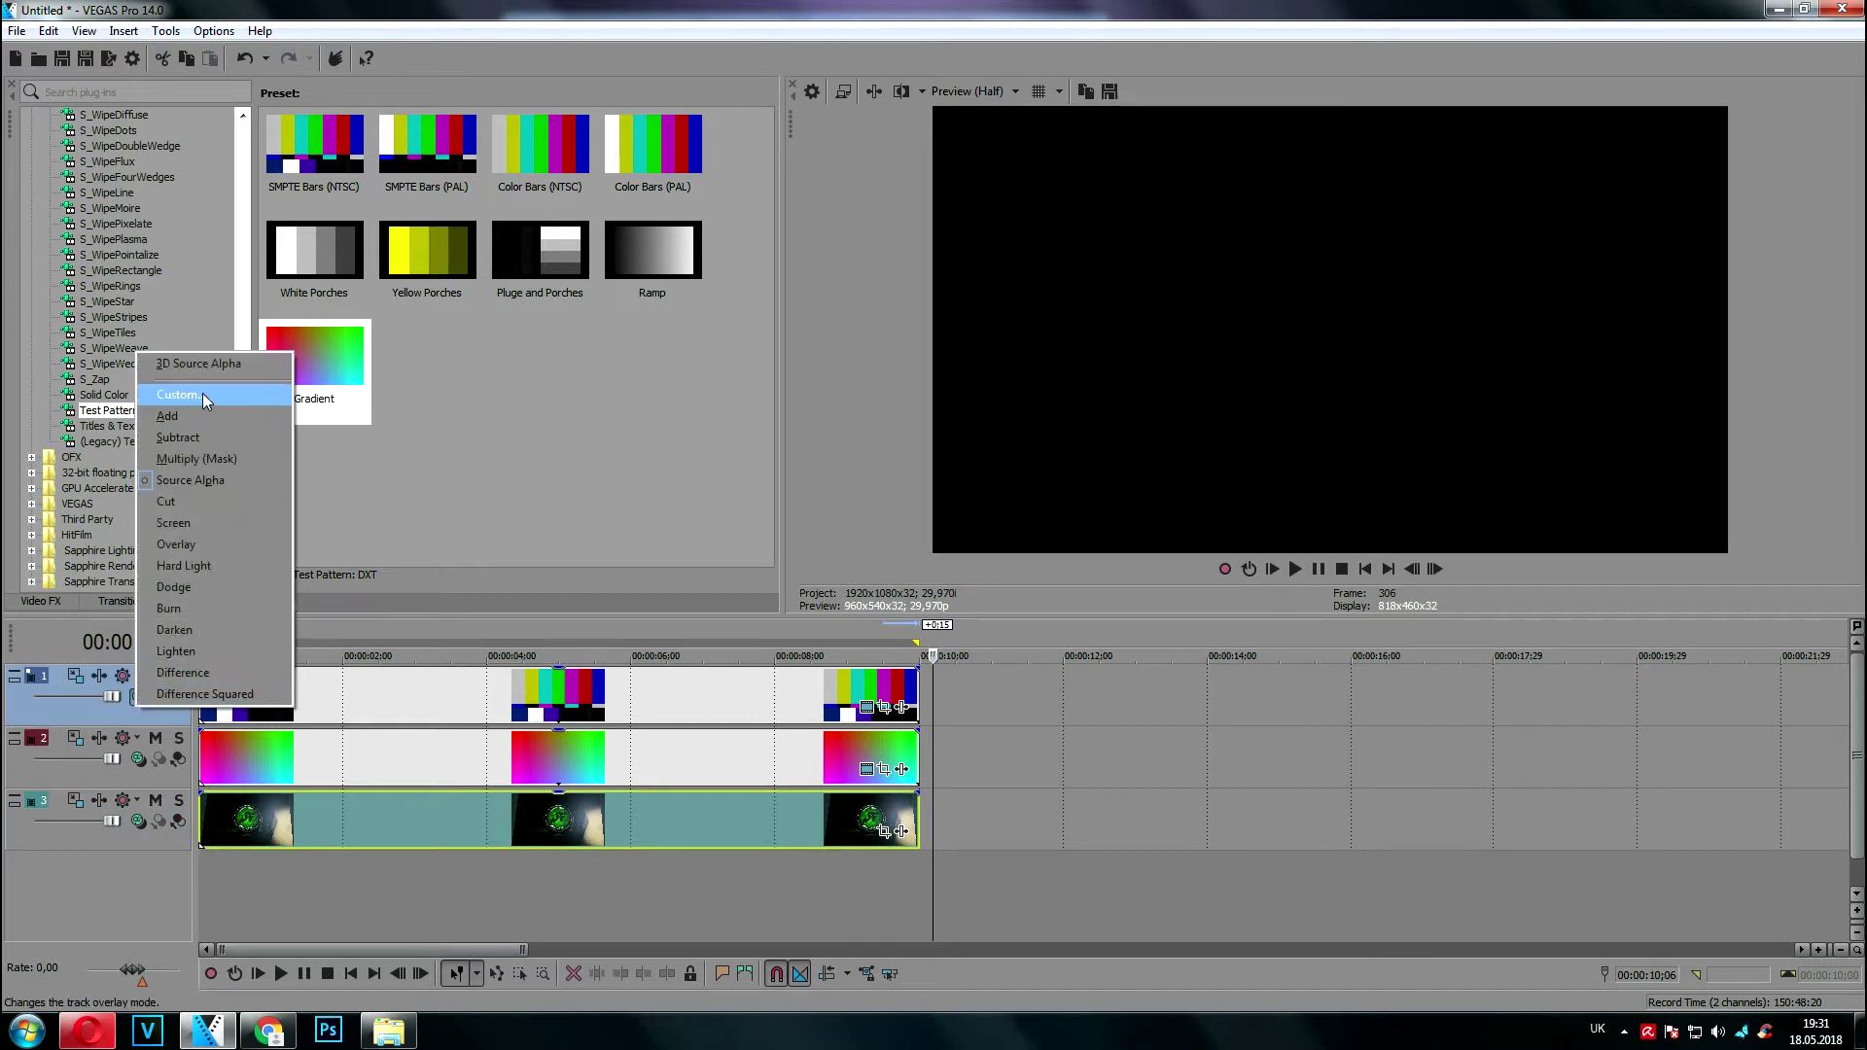
pyautogui.click(204, 396)
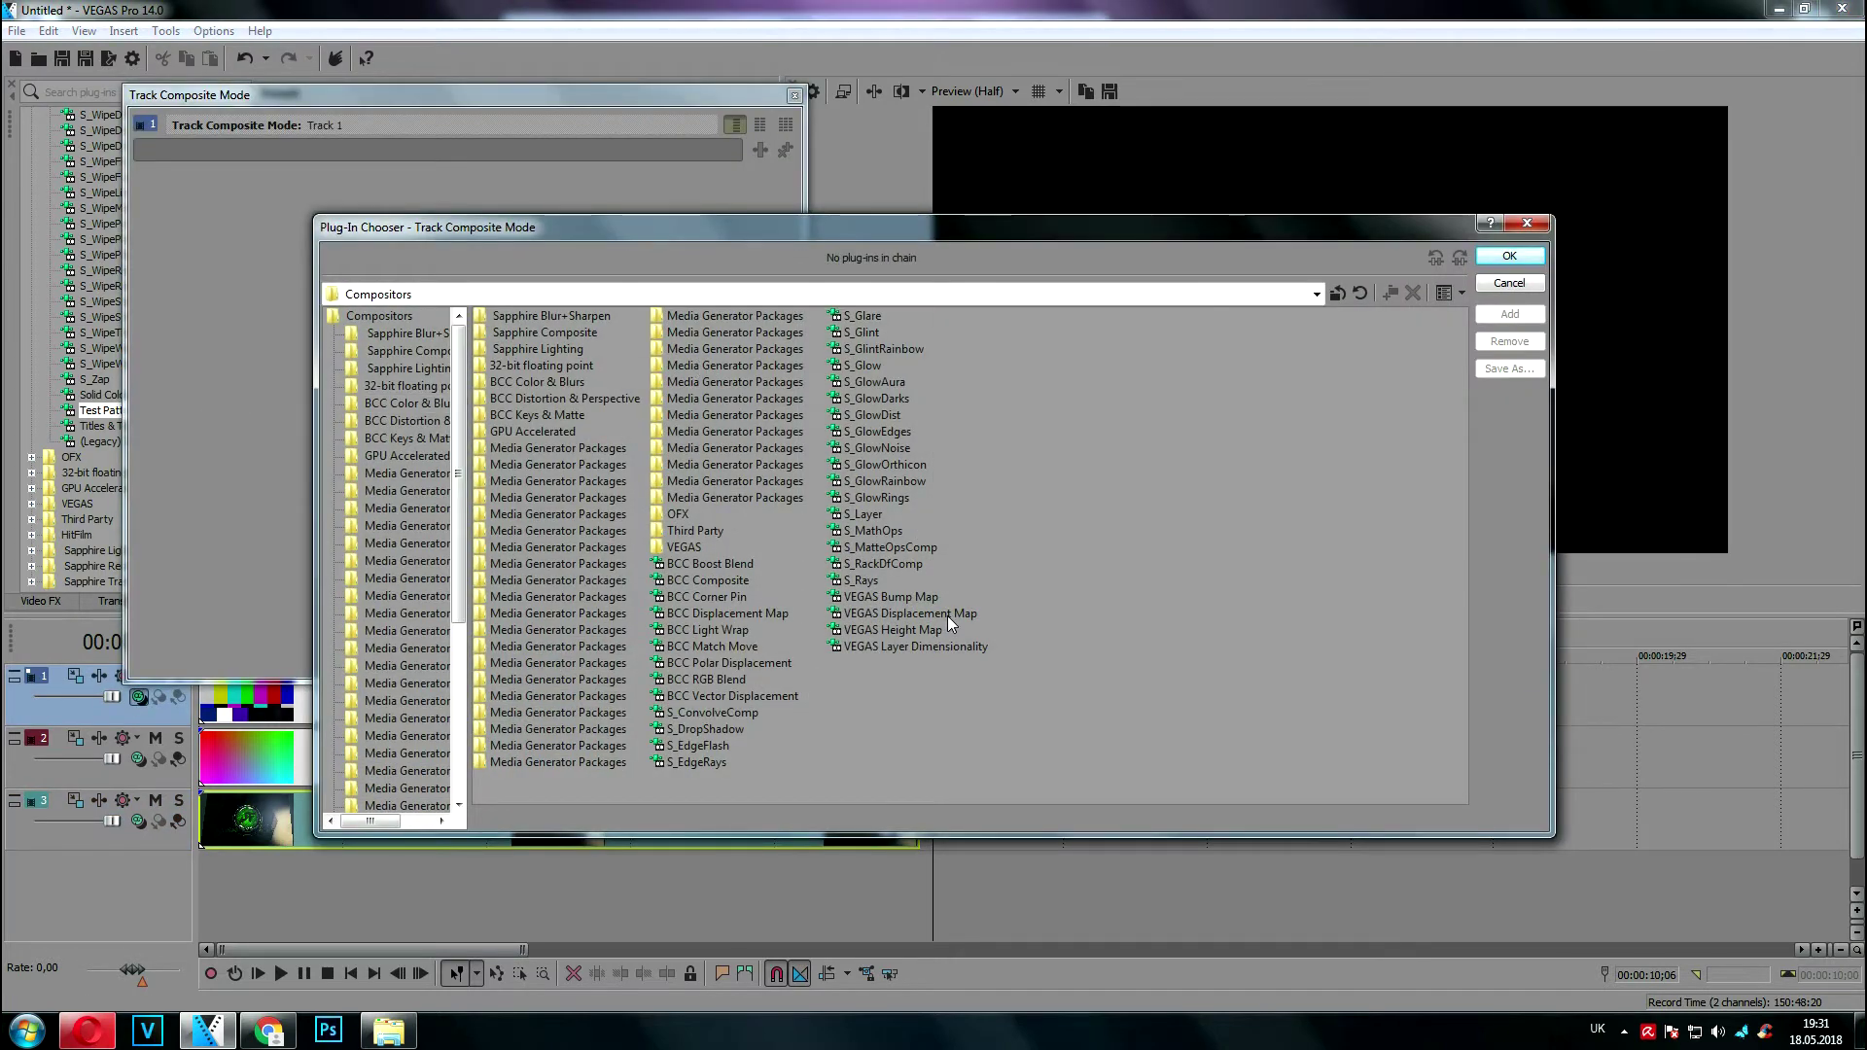
pyautogui.click(948, 616)
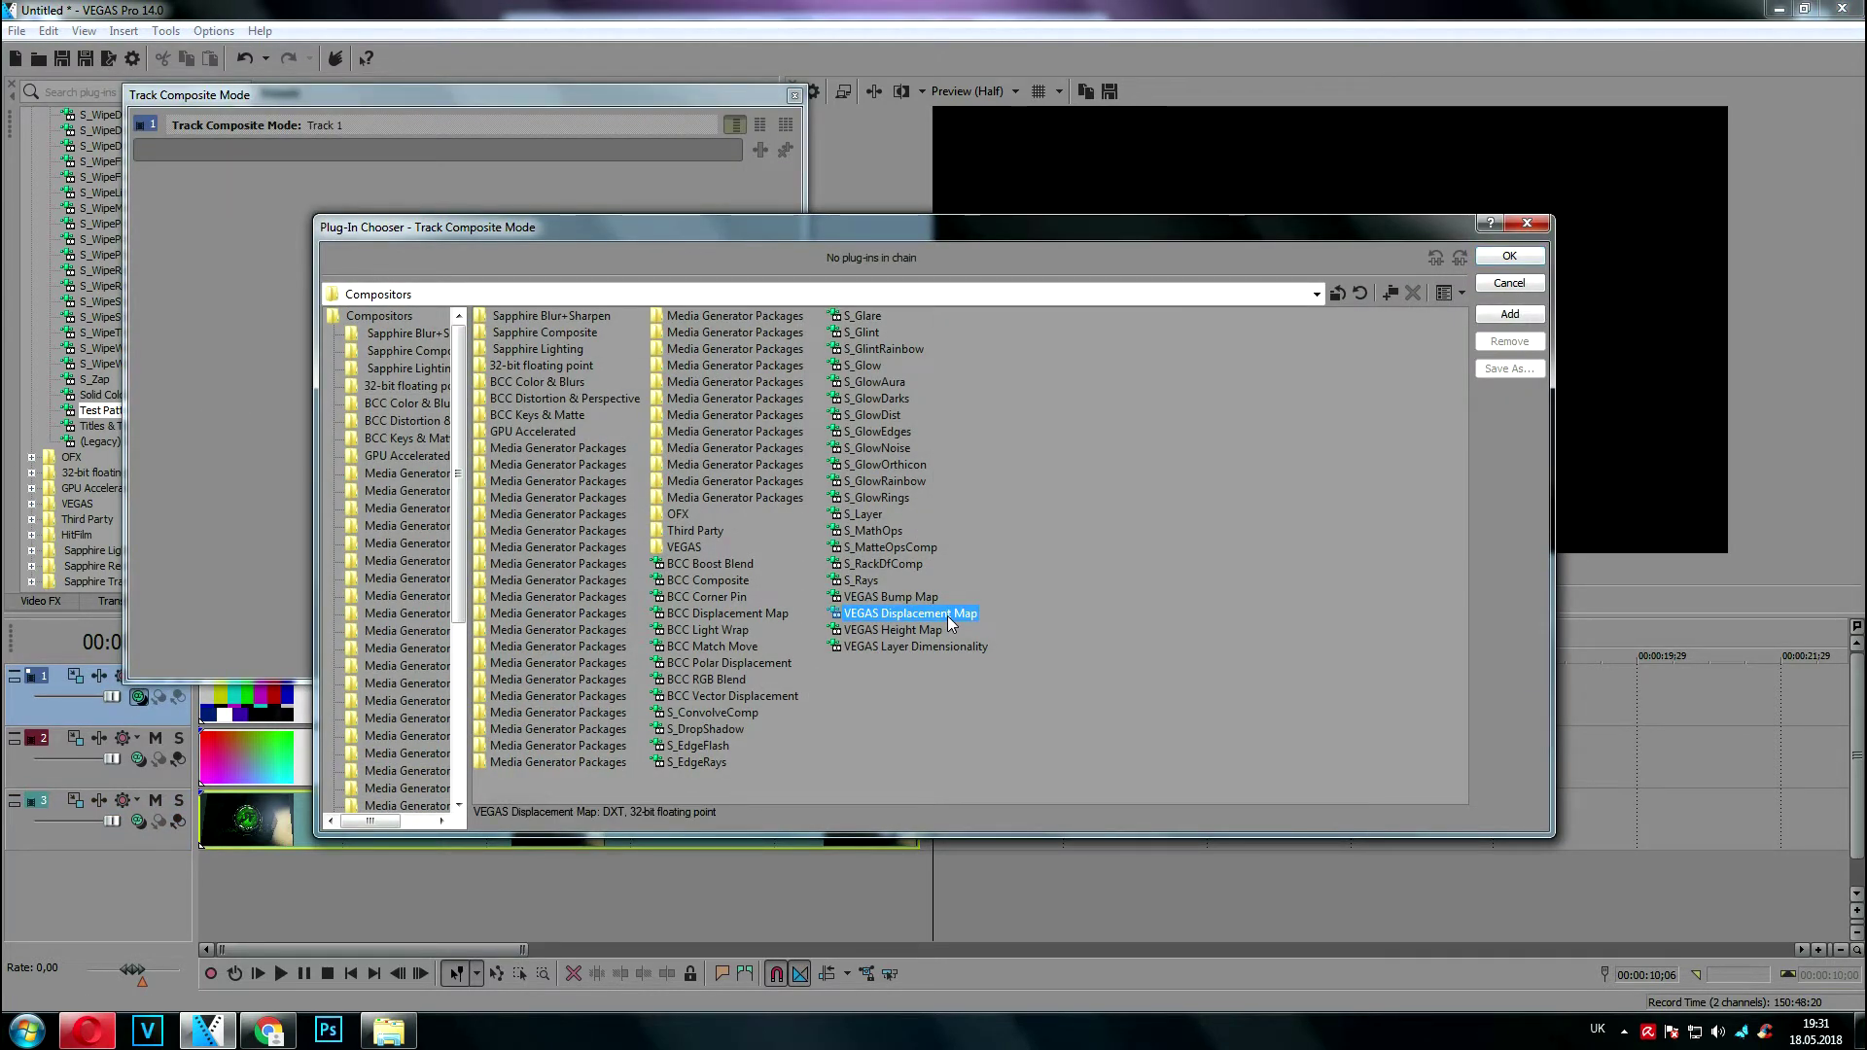
pyautogui.click(1509, 315)
pyautogui.click(1509, 255)
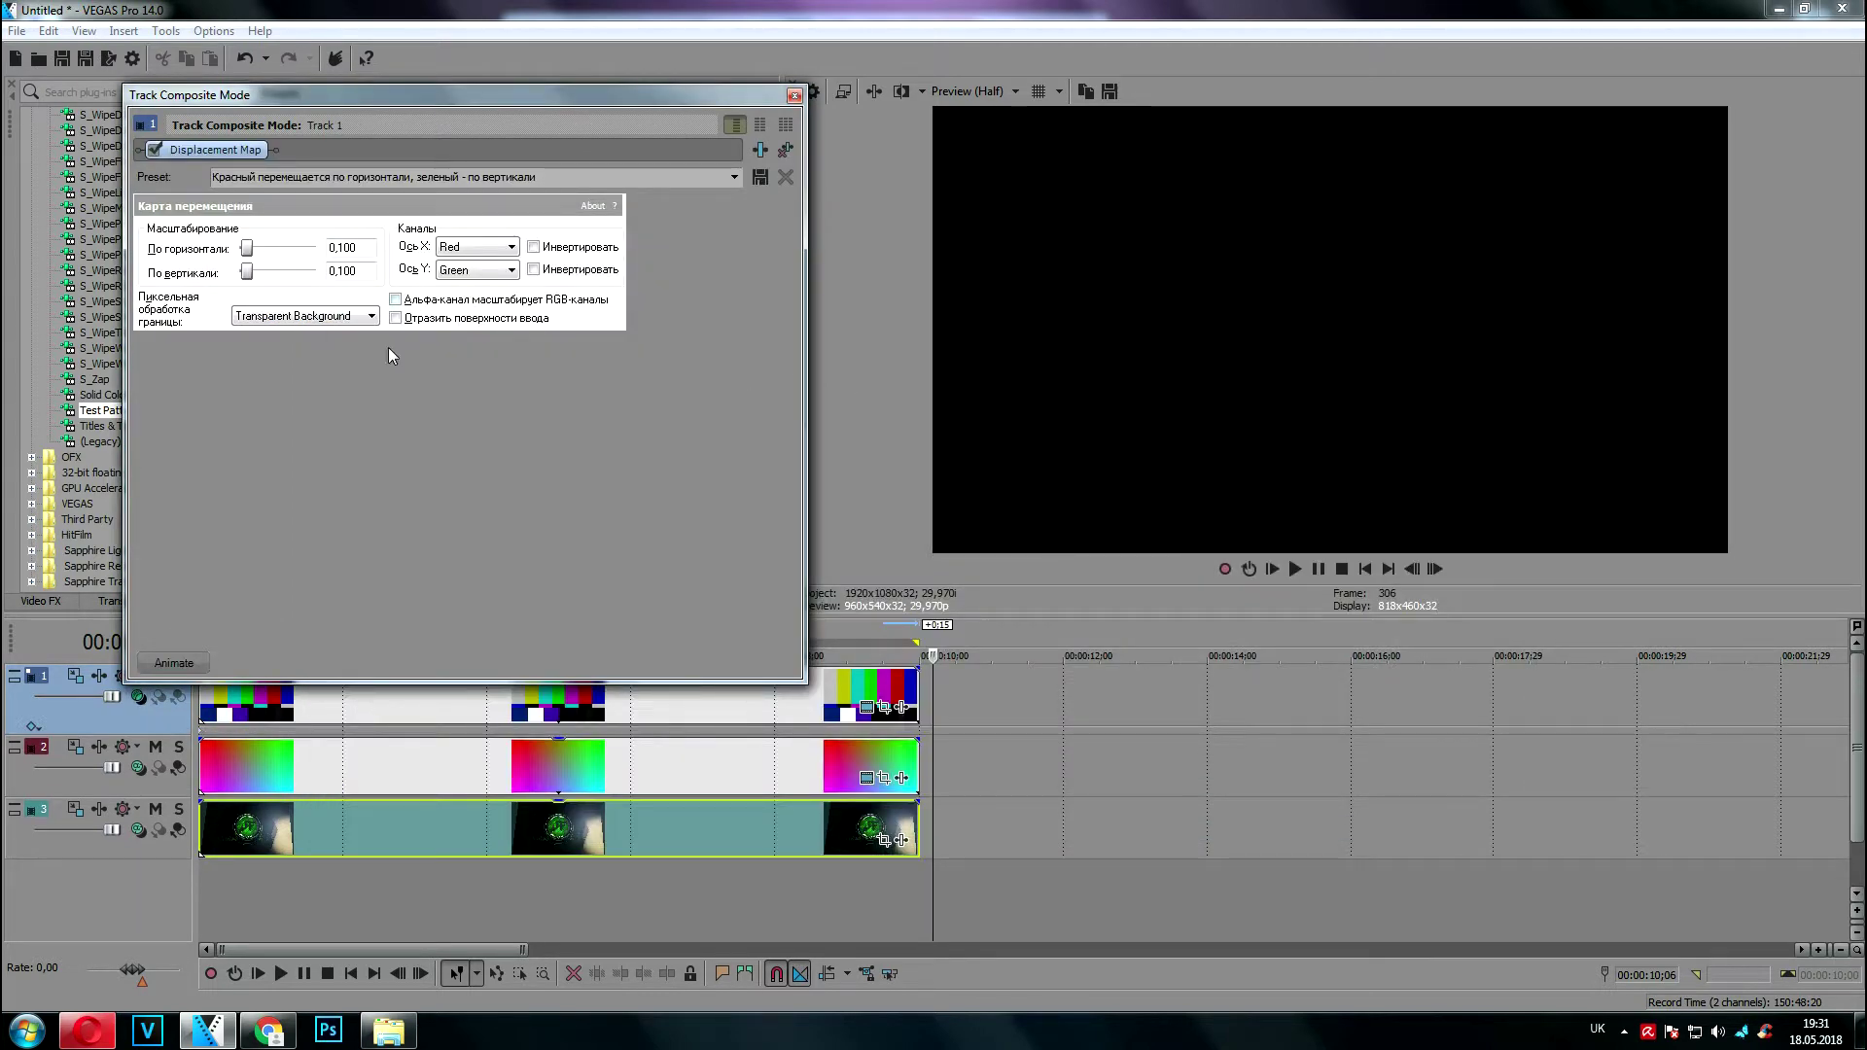
# Set track 1's displacement map scaling to about 0.679 horizontally and 0.692 vertically
pyautogui.click(224, 683)
pyautogui.moveTo(243, 279); pyautogui.dragTo(294, 277)
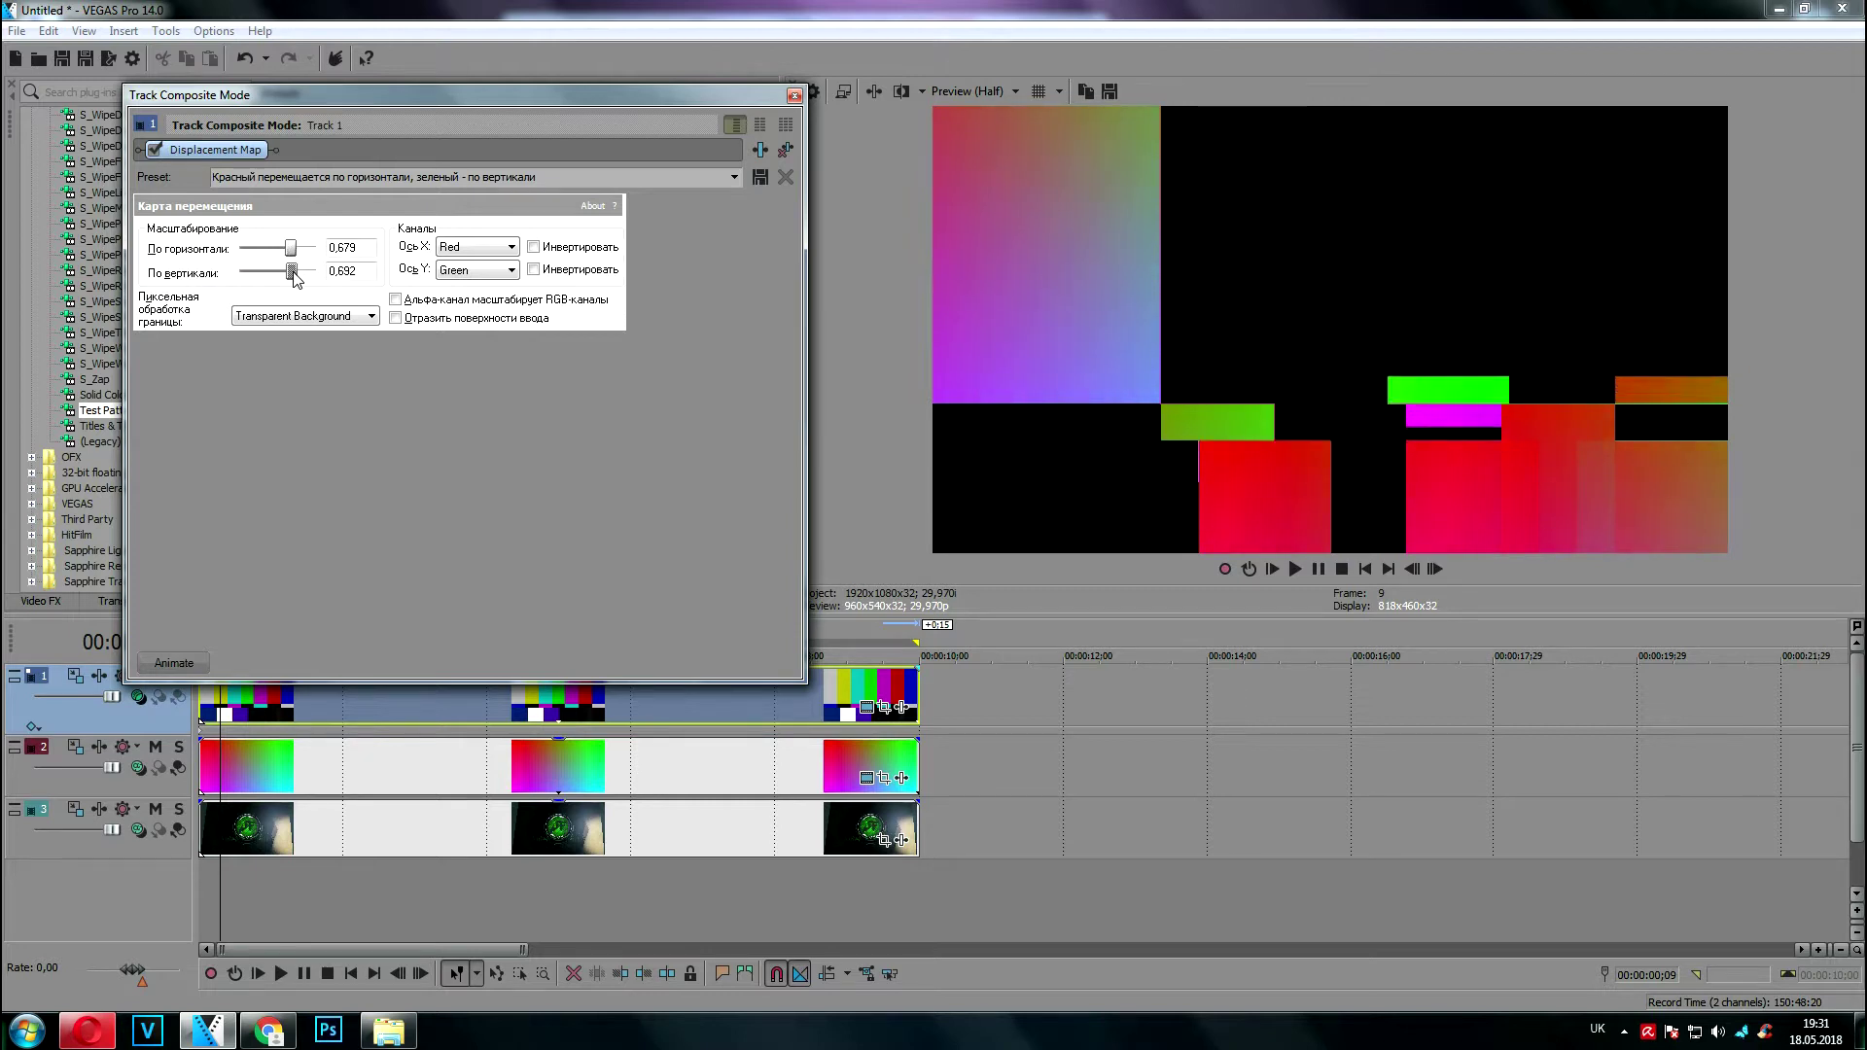
pyautogui.click(794, 95)
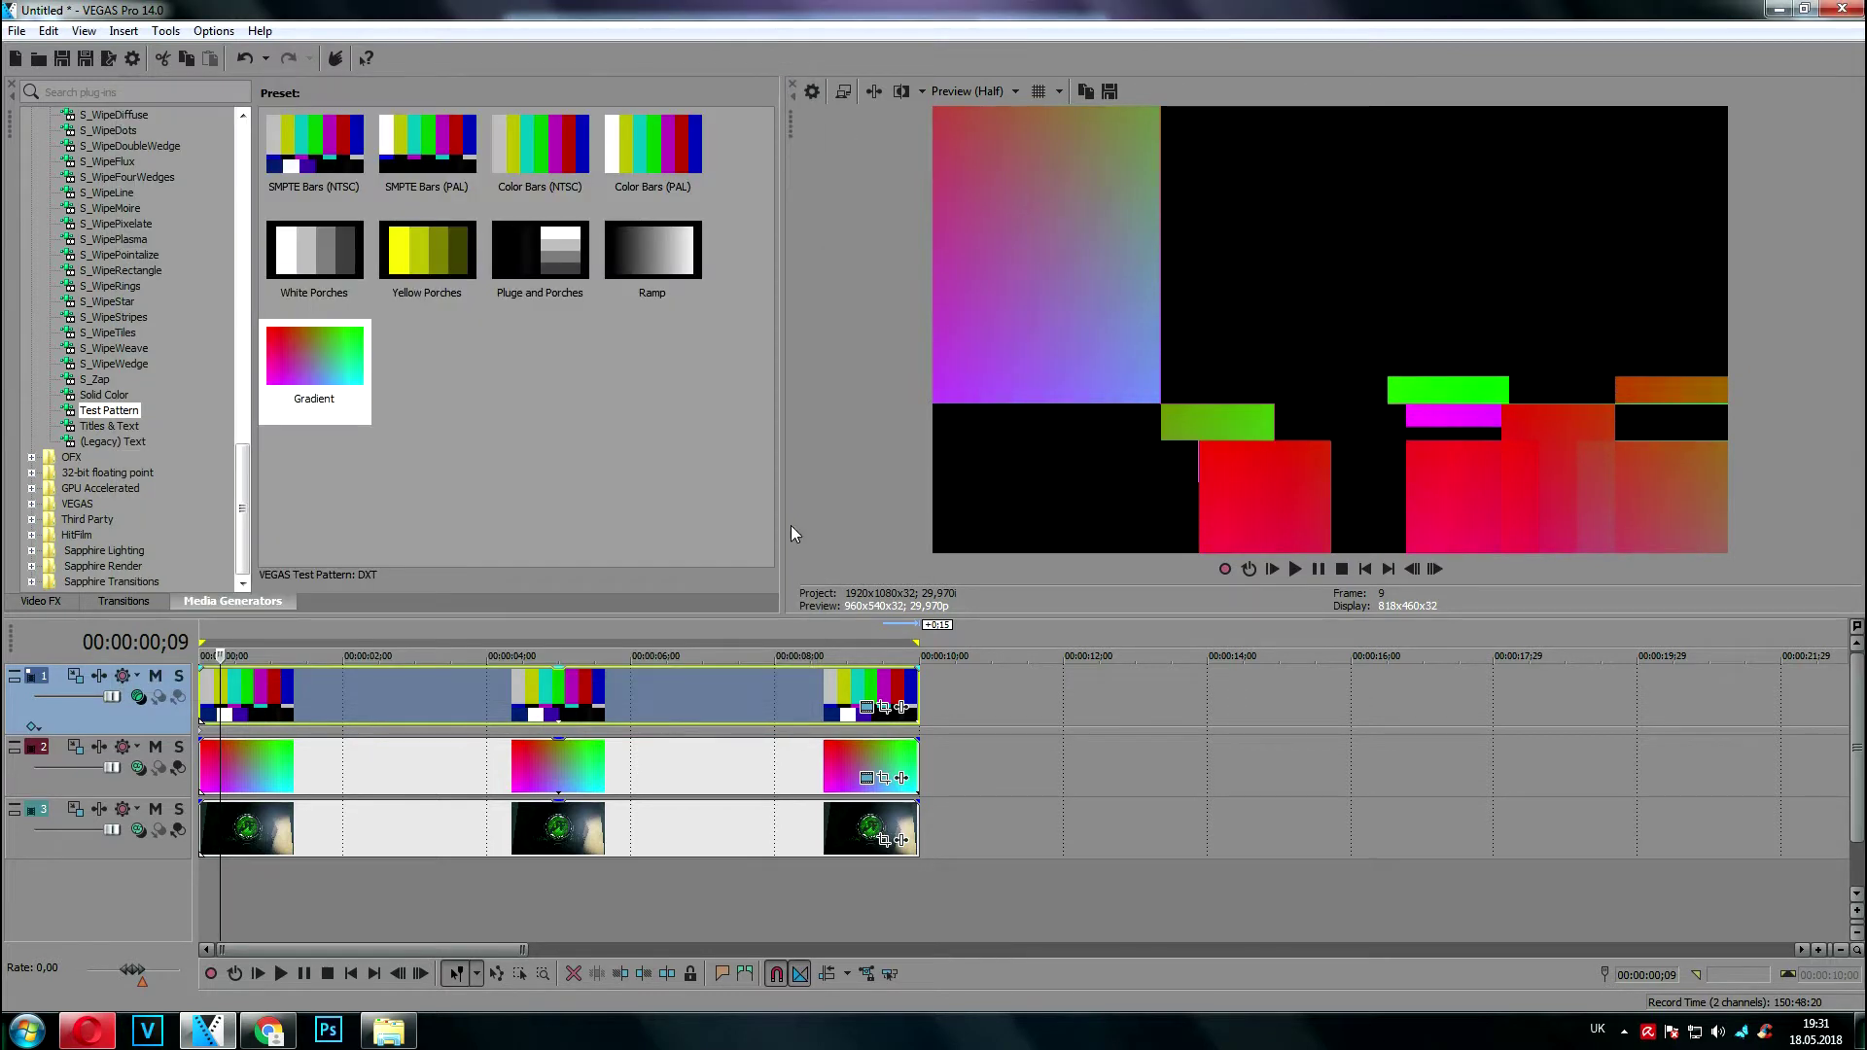
# Apply the TV Simulator effect with the TV Look preset to track 1
pyautogui.click(43, 601)
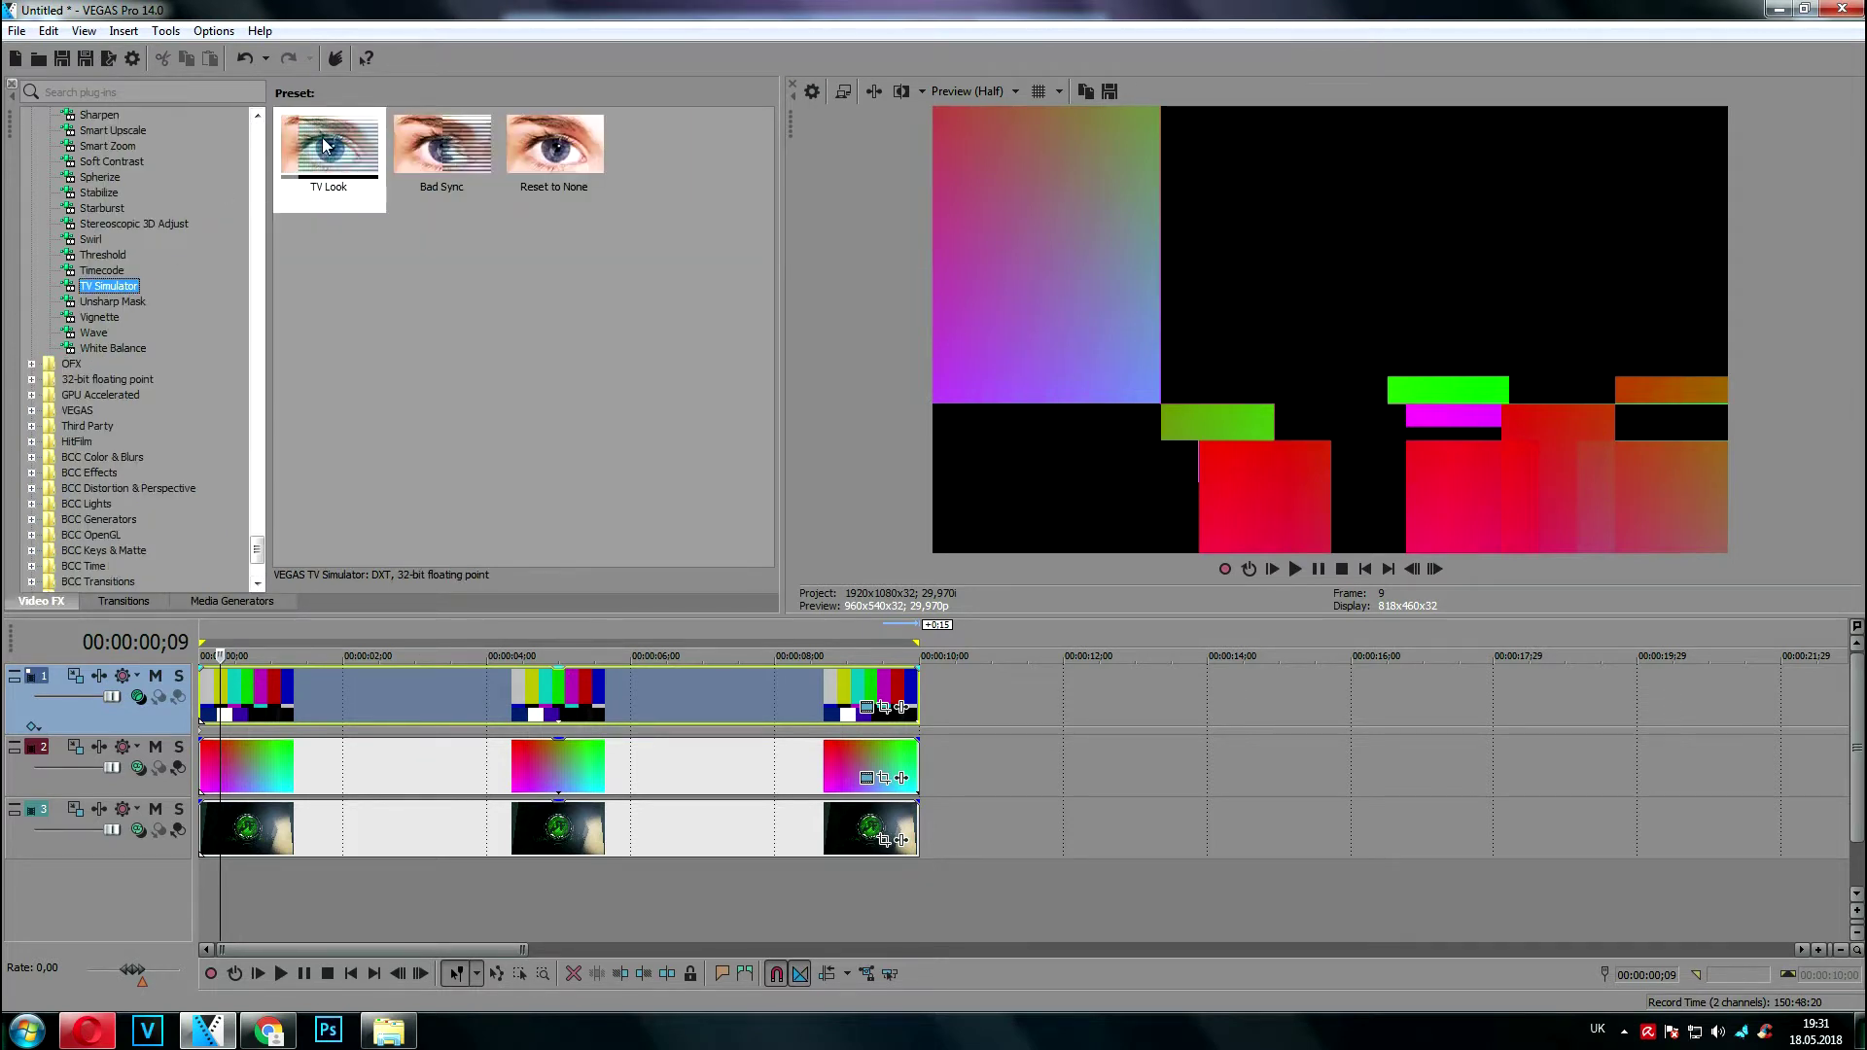
pyautogui.moveTo(335, 151); pyautogui.dragTo(345, 155)
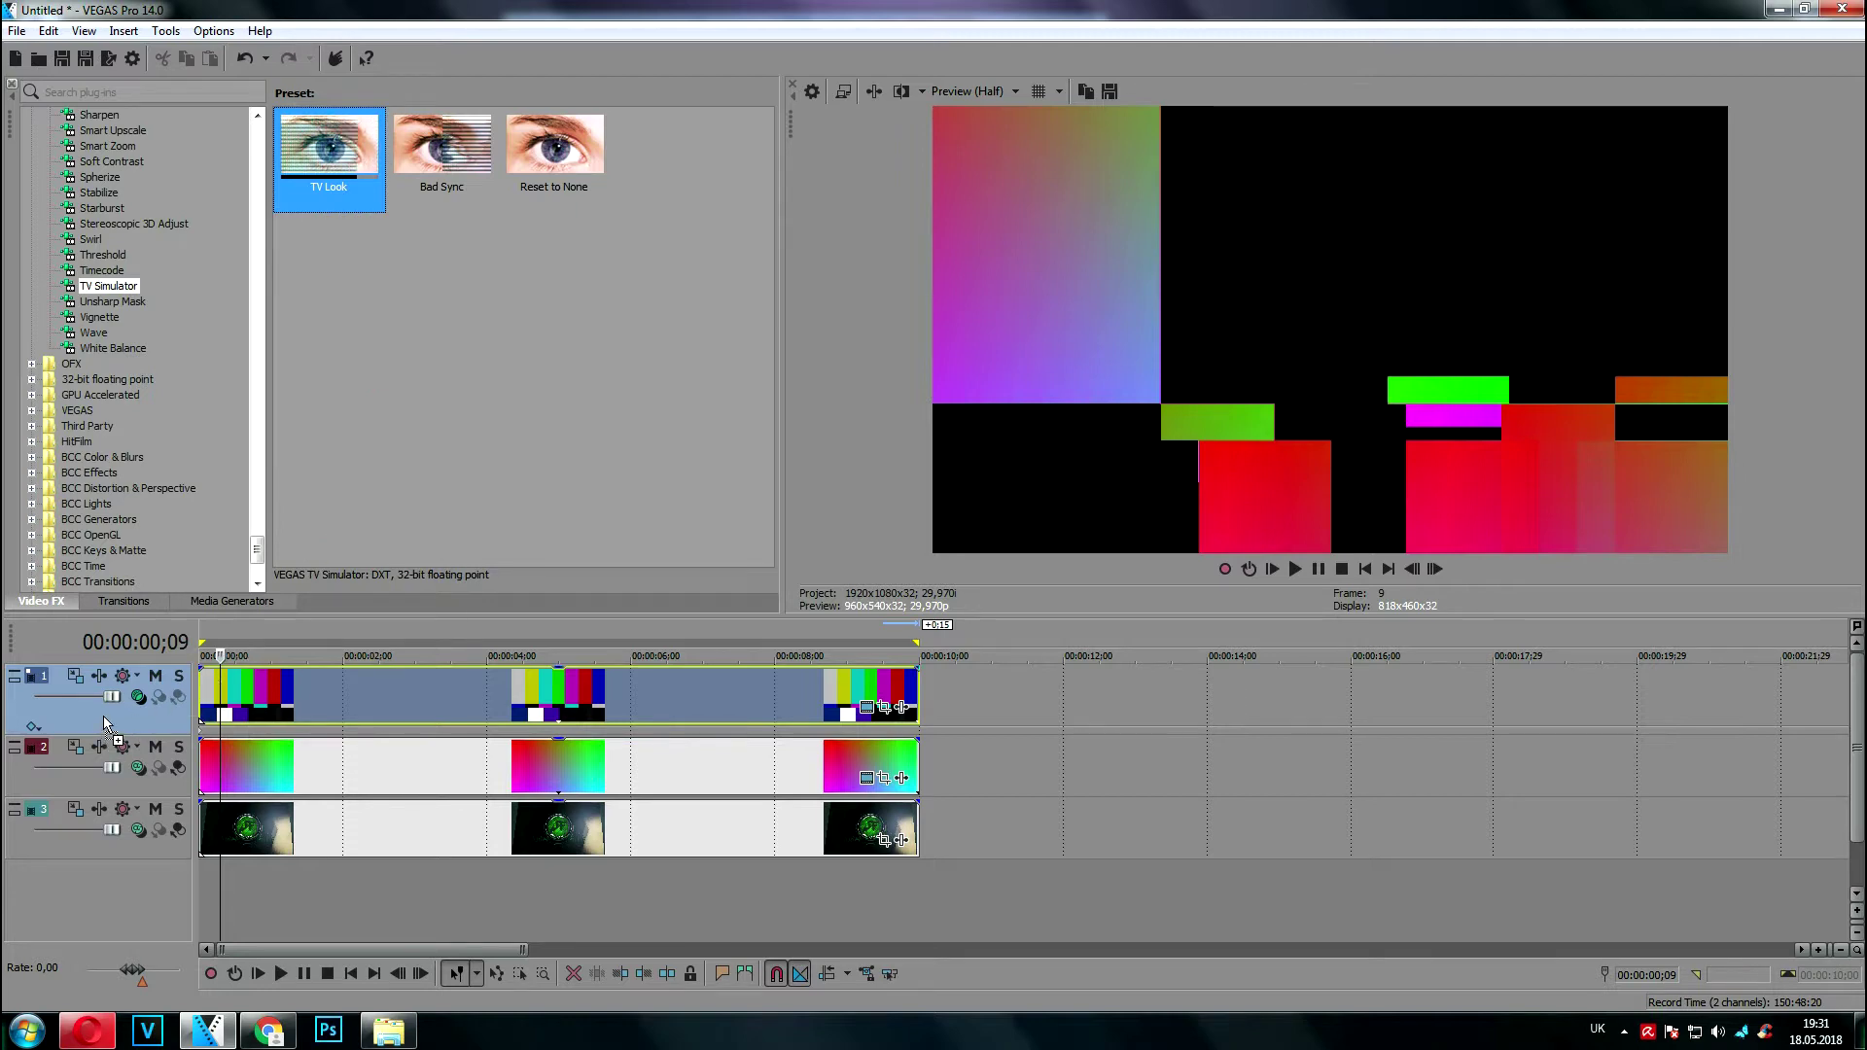
pyautogui.moveTo(103, 715); pyautogui.dragTo(104, 716)
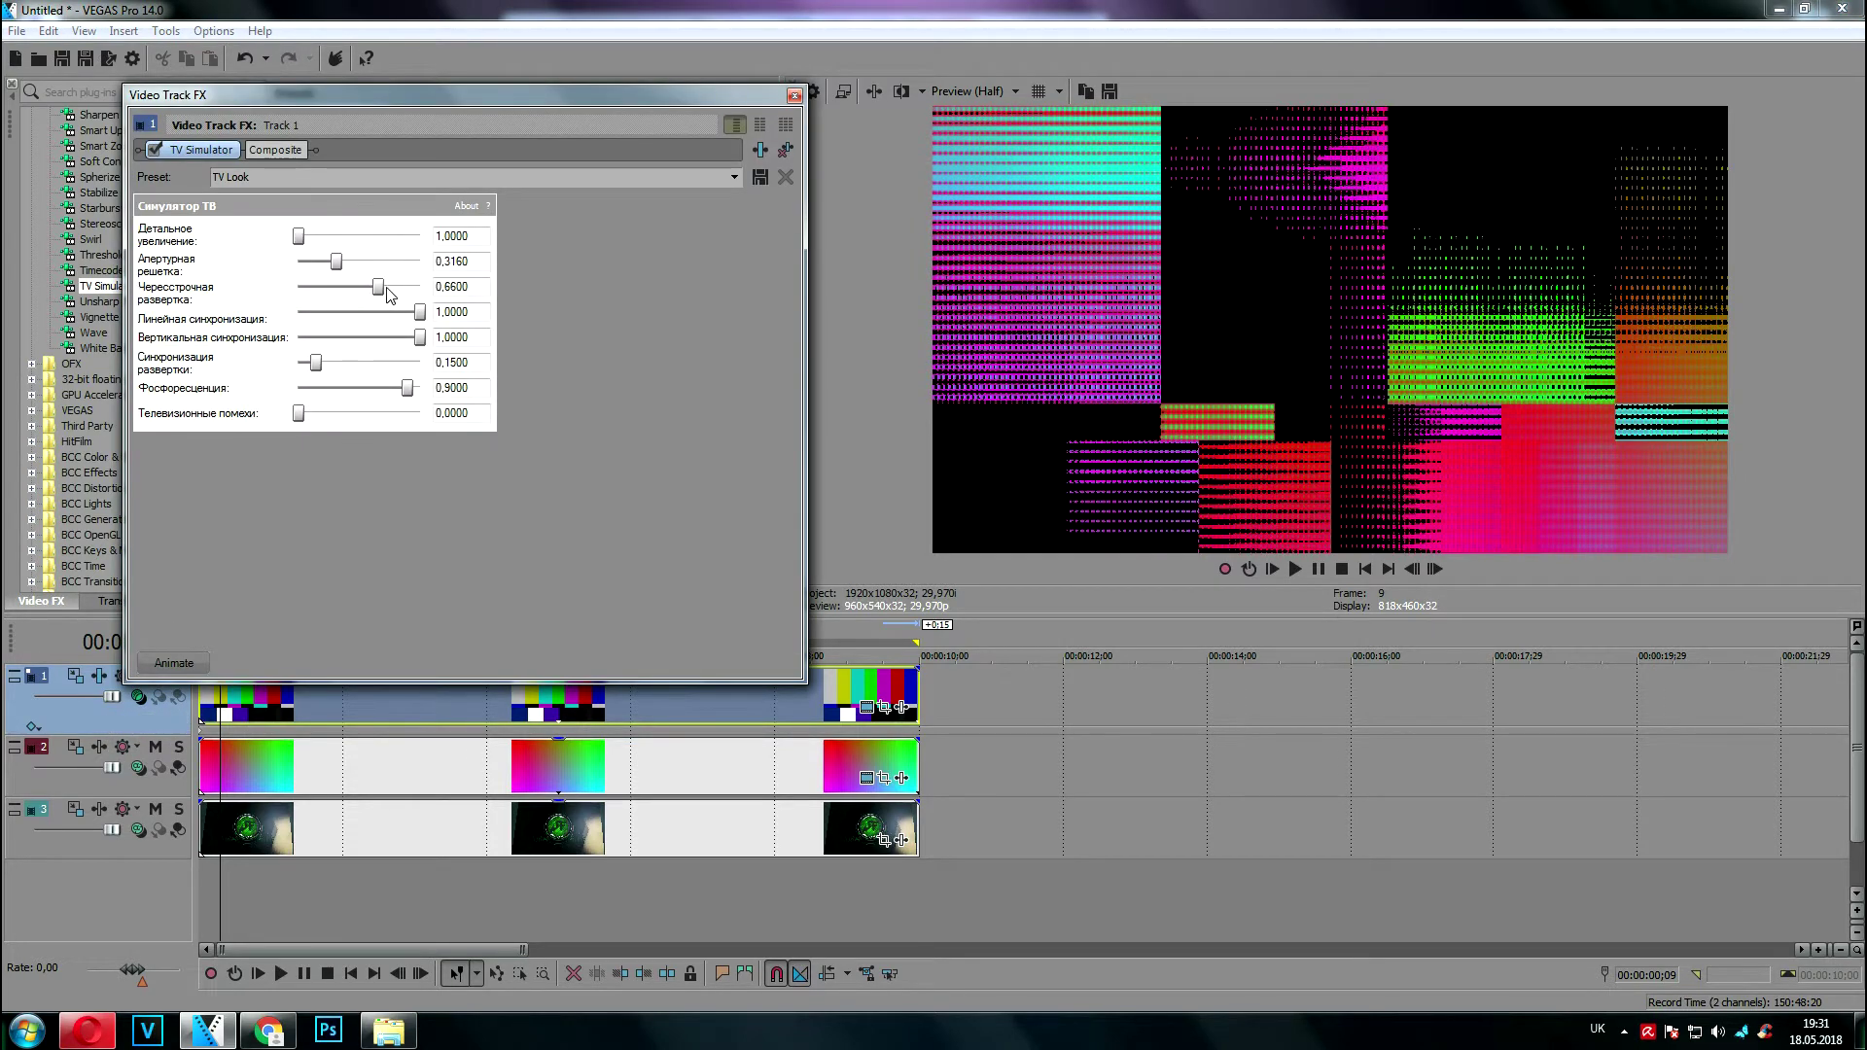
# Set the TV Simulator's aperture grille, interlacing, phosphorescence and scan sync to 0, and lower vertical sync to about 0.1
pyautogui.moveTo(352, 294); pyautogui.dragTo(207, 294)
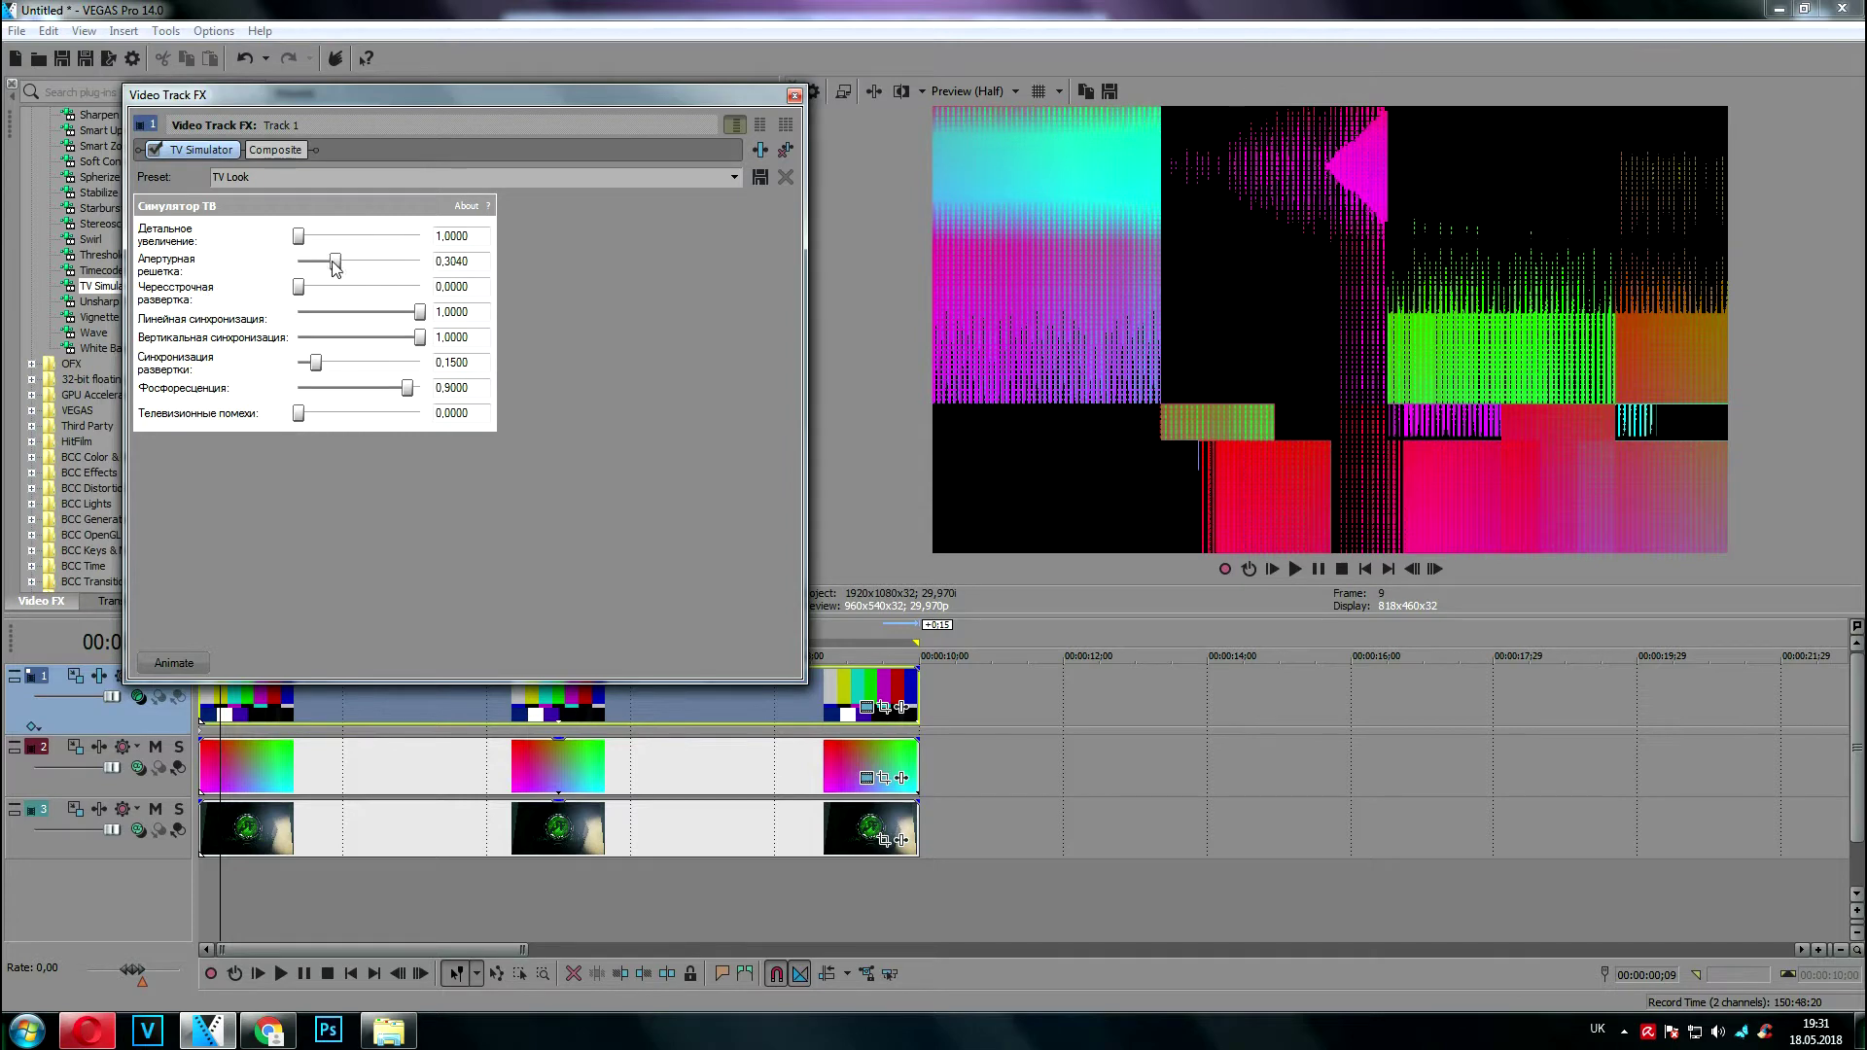
pyautogui.moveTo(335, 265); pyautogui.dragTo(235, 280)
pyautogui.moveTo(416, 390); pyautogui.dragTo(264, 369)
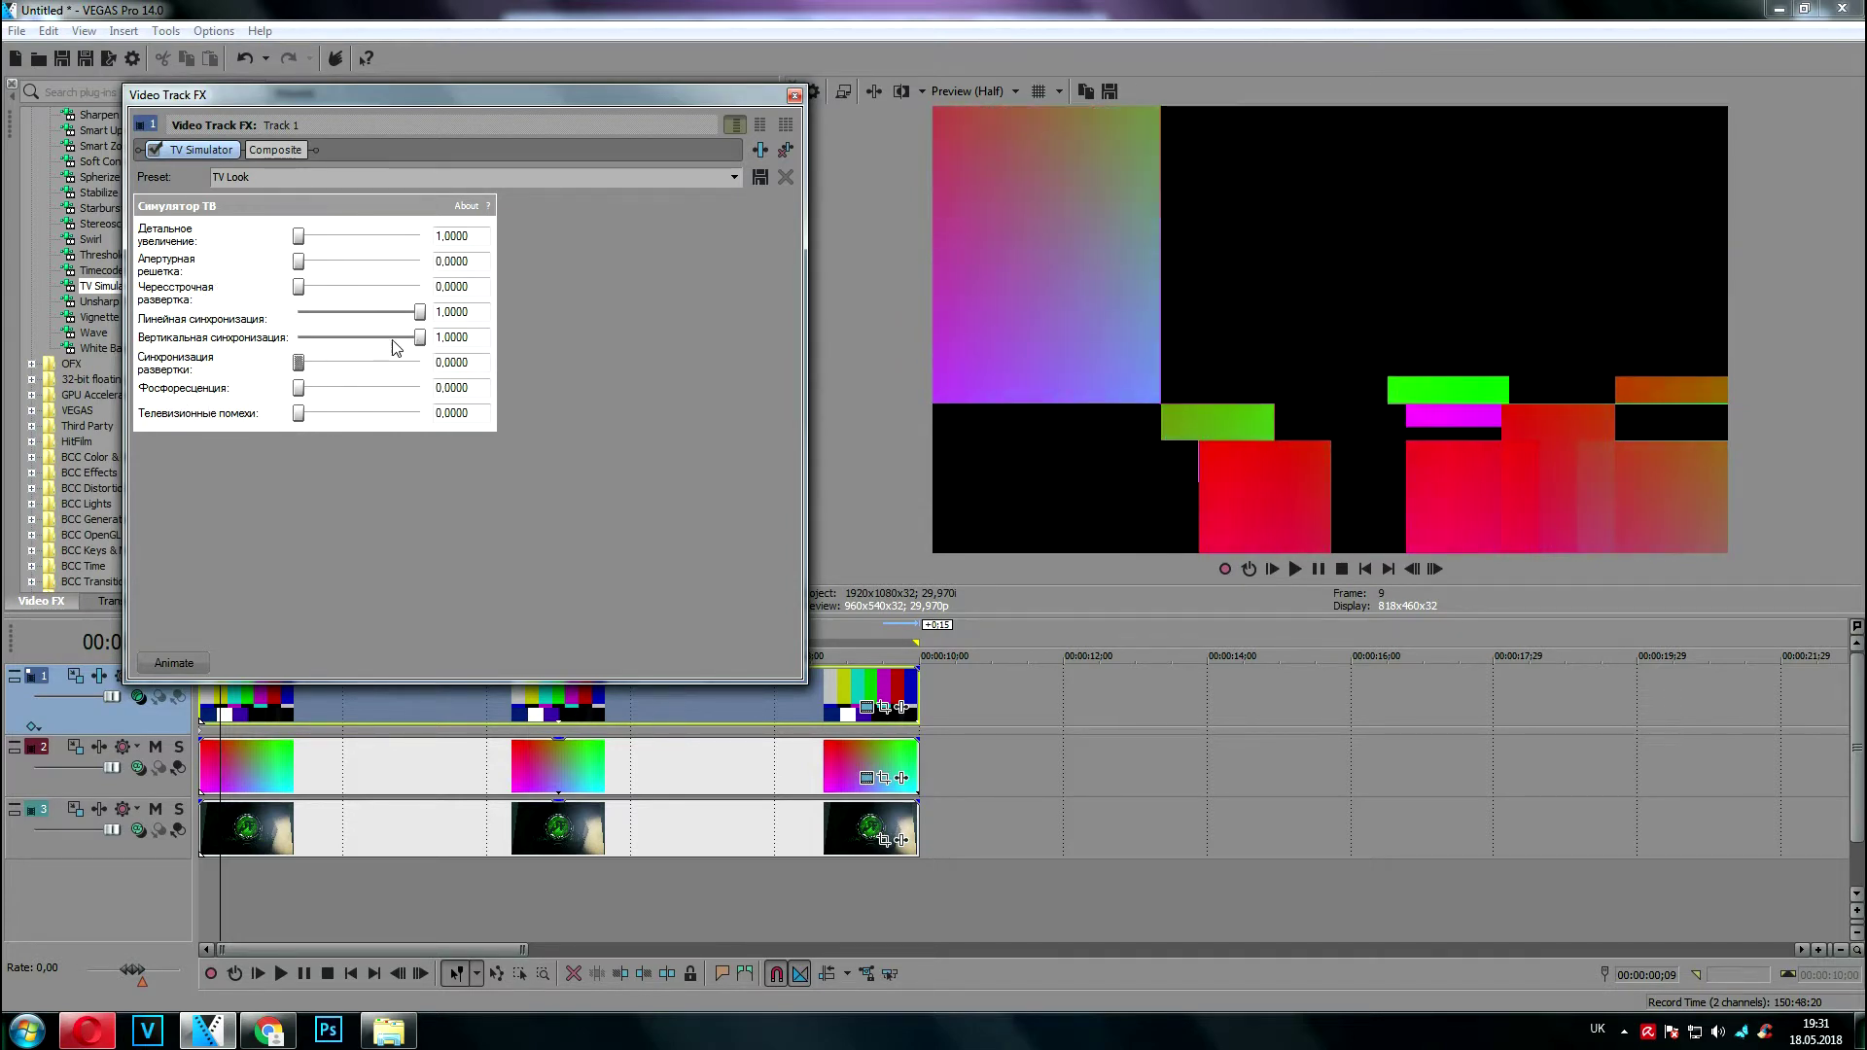
pyautogui.moveTo(422, 345); pyautogui.dragTo(313, 336)
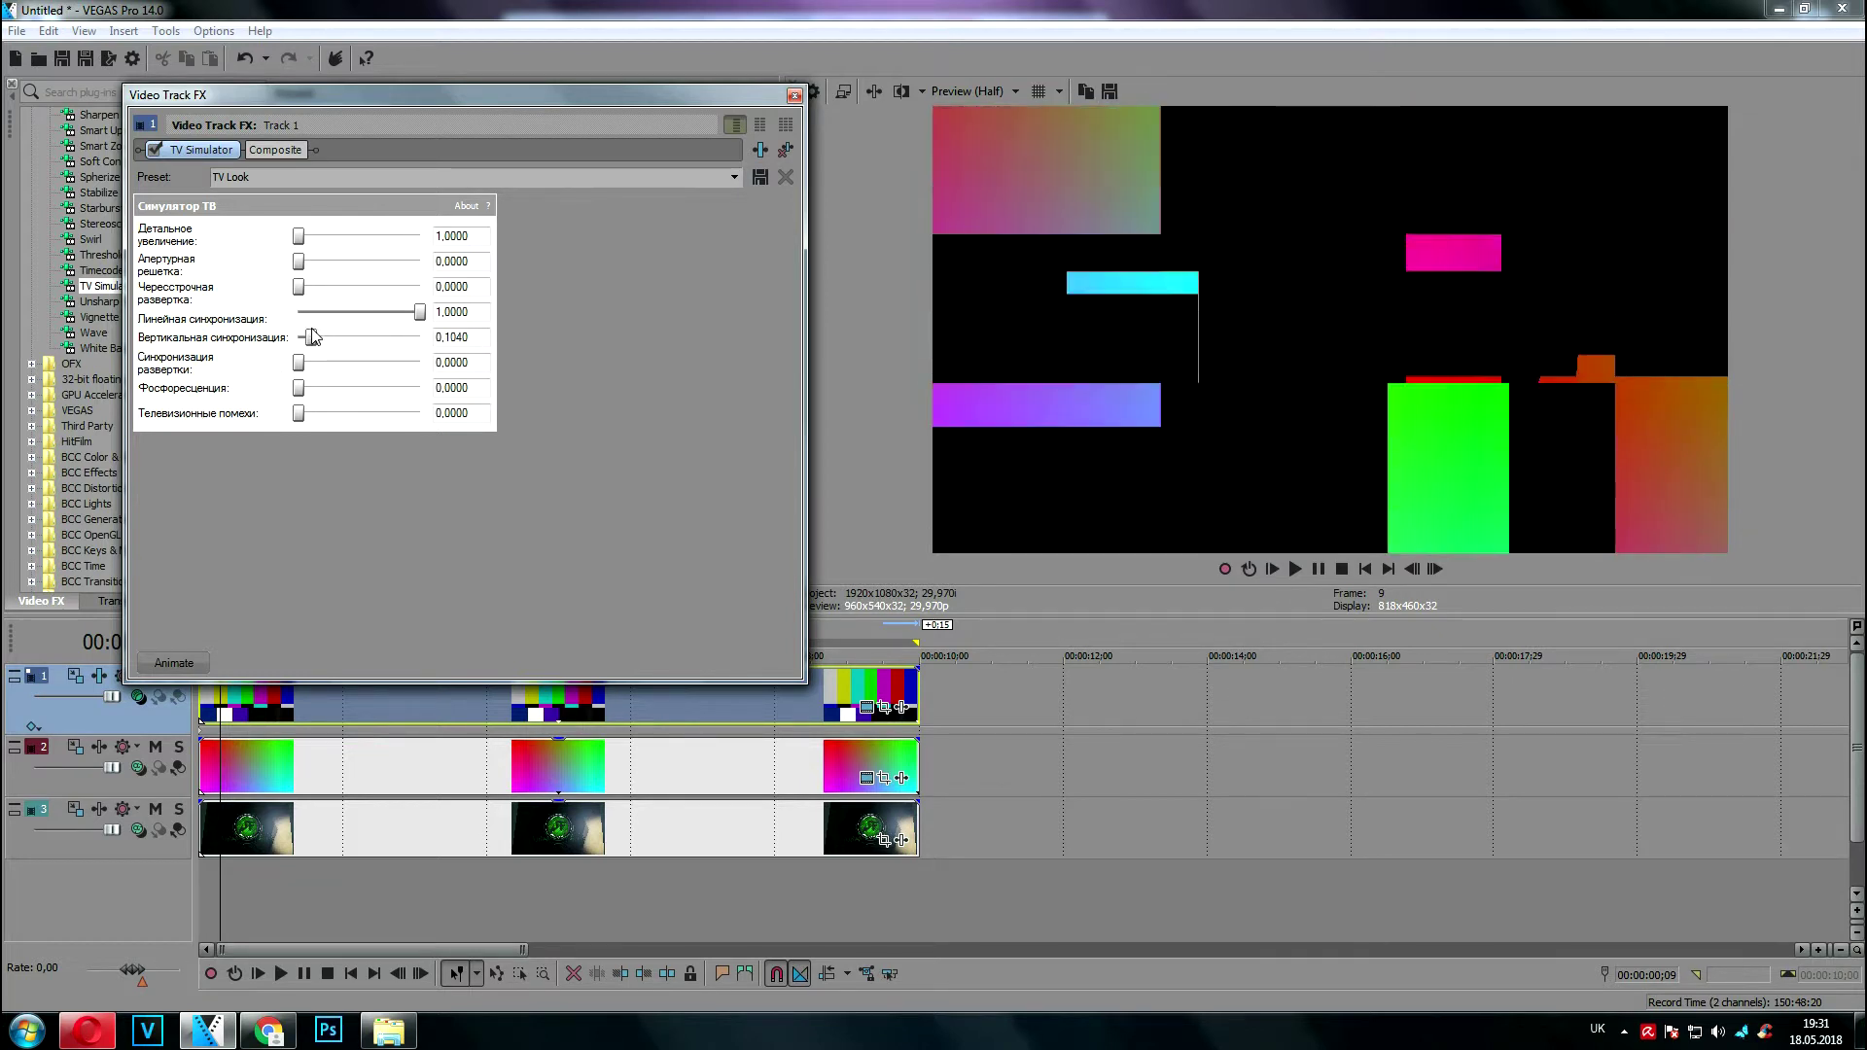
pyautogui.click(794, 96)
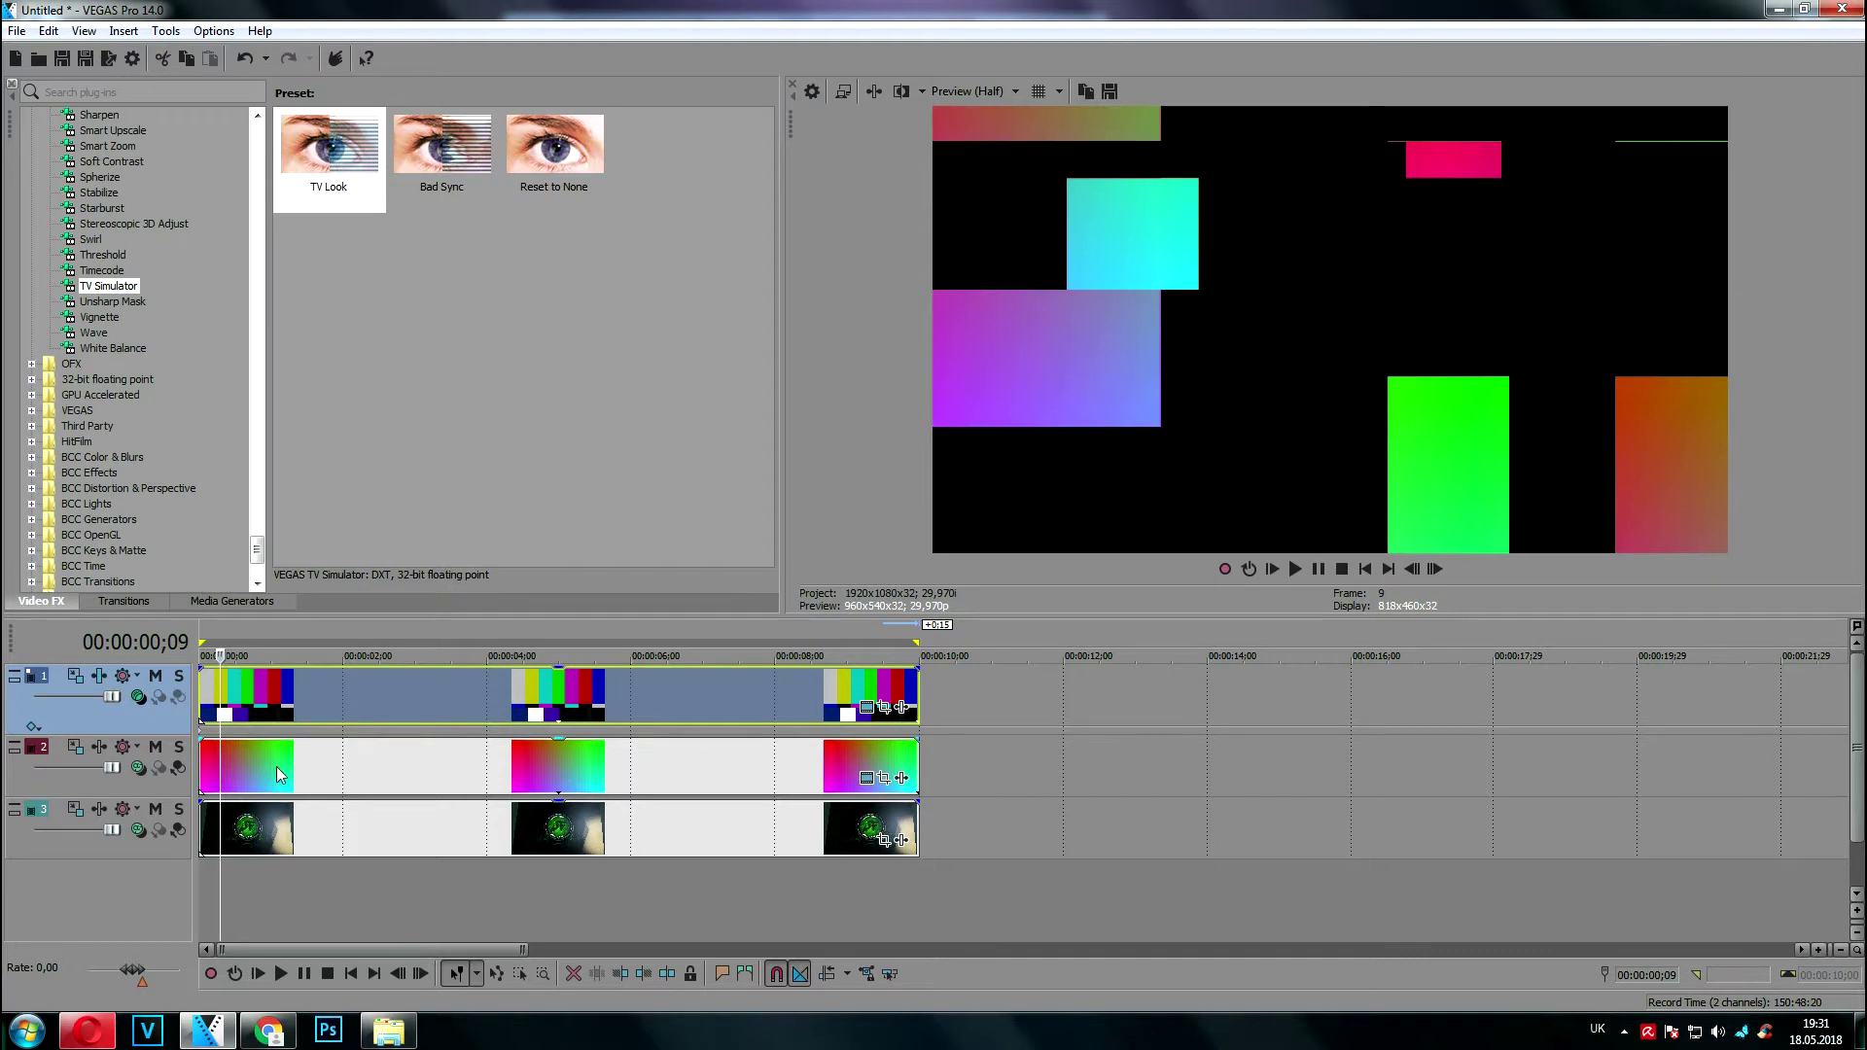
# Split the gradient event on track 2 into four short pieces with gaps between them, the last one ending with the footage
pyautogui.click(261, 765)
pyautogui.press('s')
pyautogui.moveTo(266, 764); pyautogui.dragTo(808, 750)
pyautogui.click(353, 760)
pyautogui.press('s')
pyautogui.click(566, 759)
pyautogui.press('s')
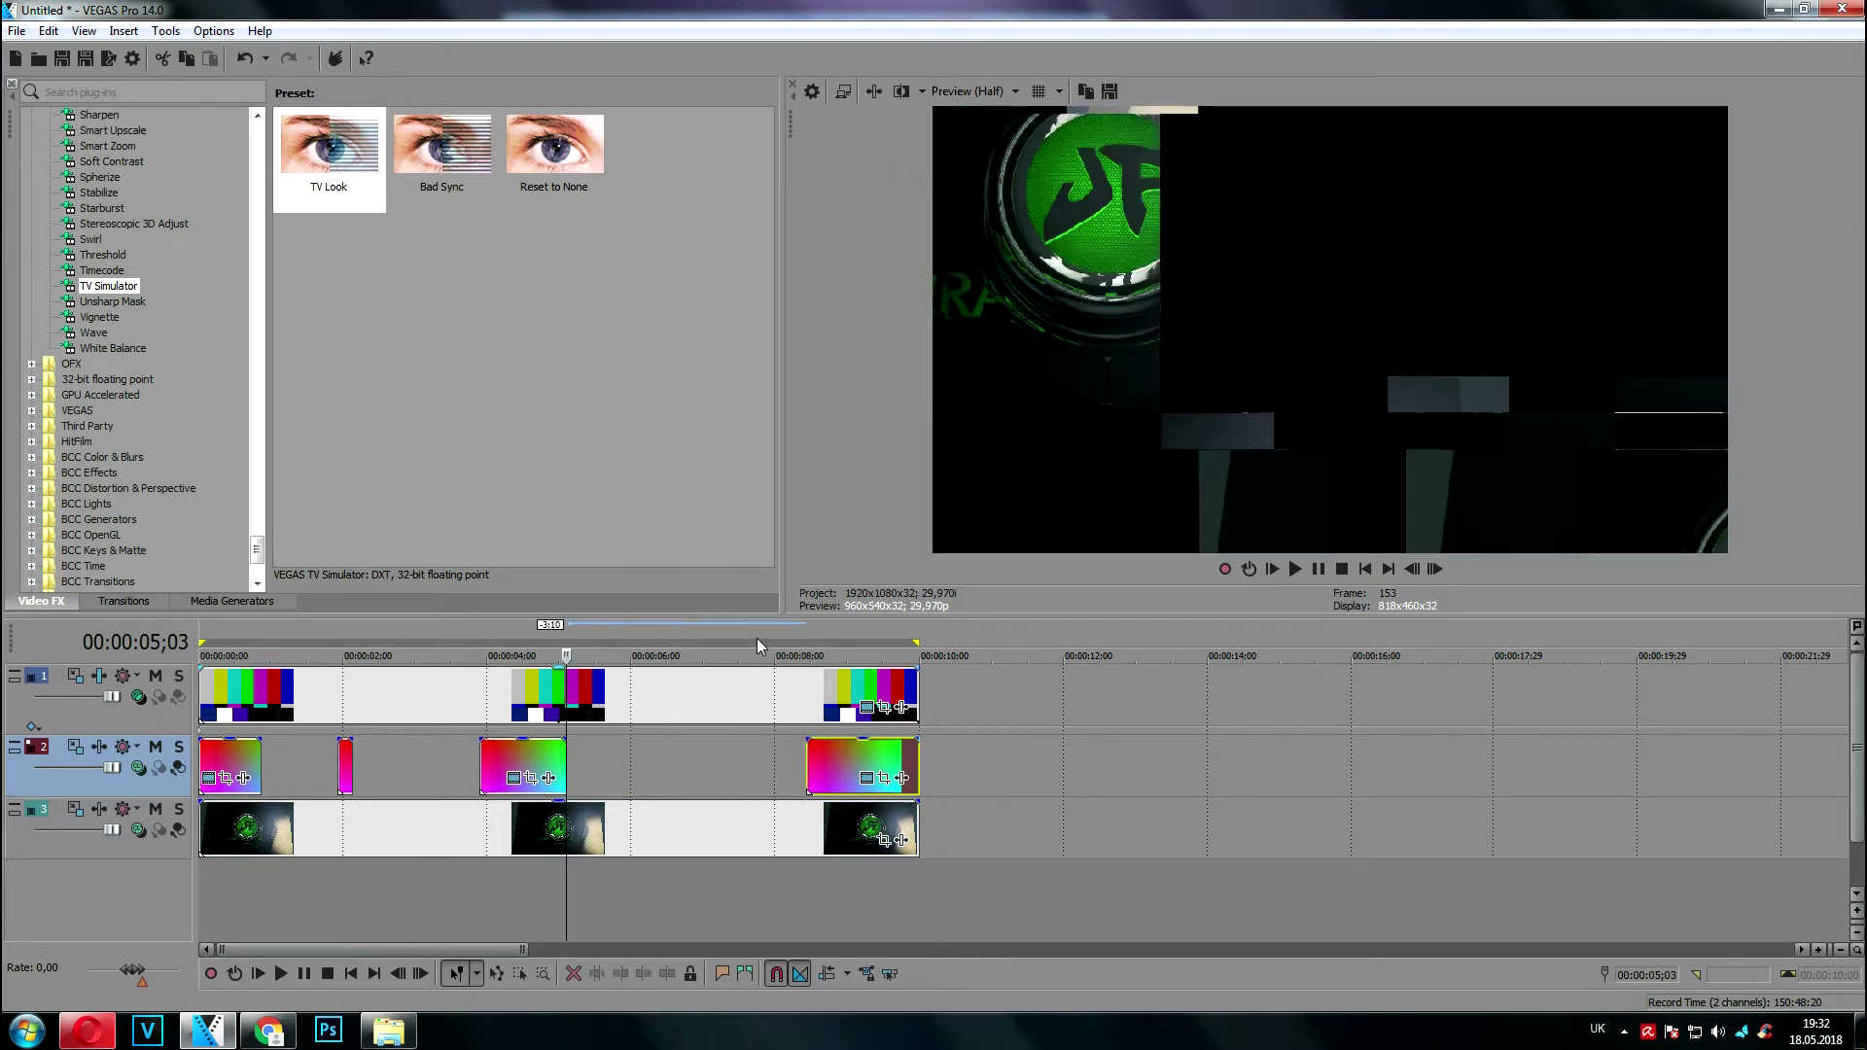
# Play the timeline from the start and check the composite in a gap between the gradient pieces
pyautogui.doubleClick(758, 644)
pyautogui.click(1294, 568)
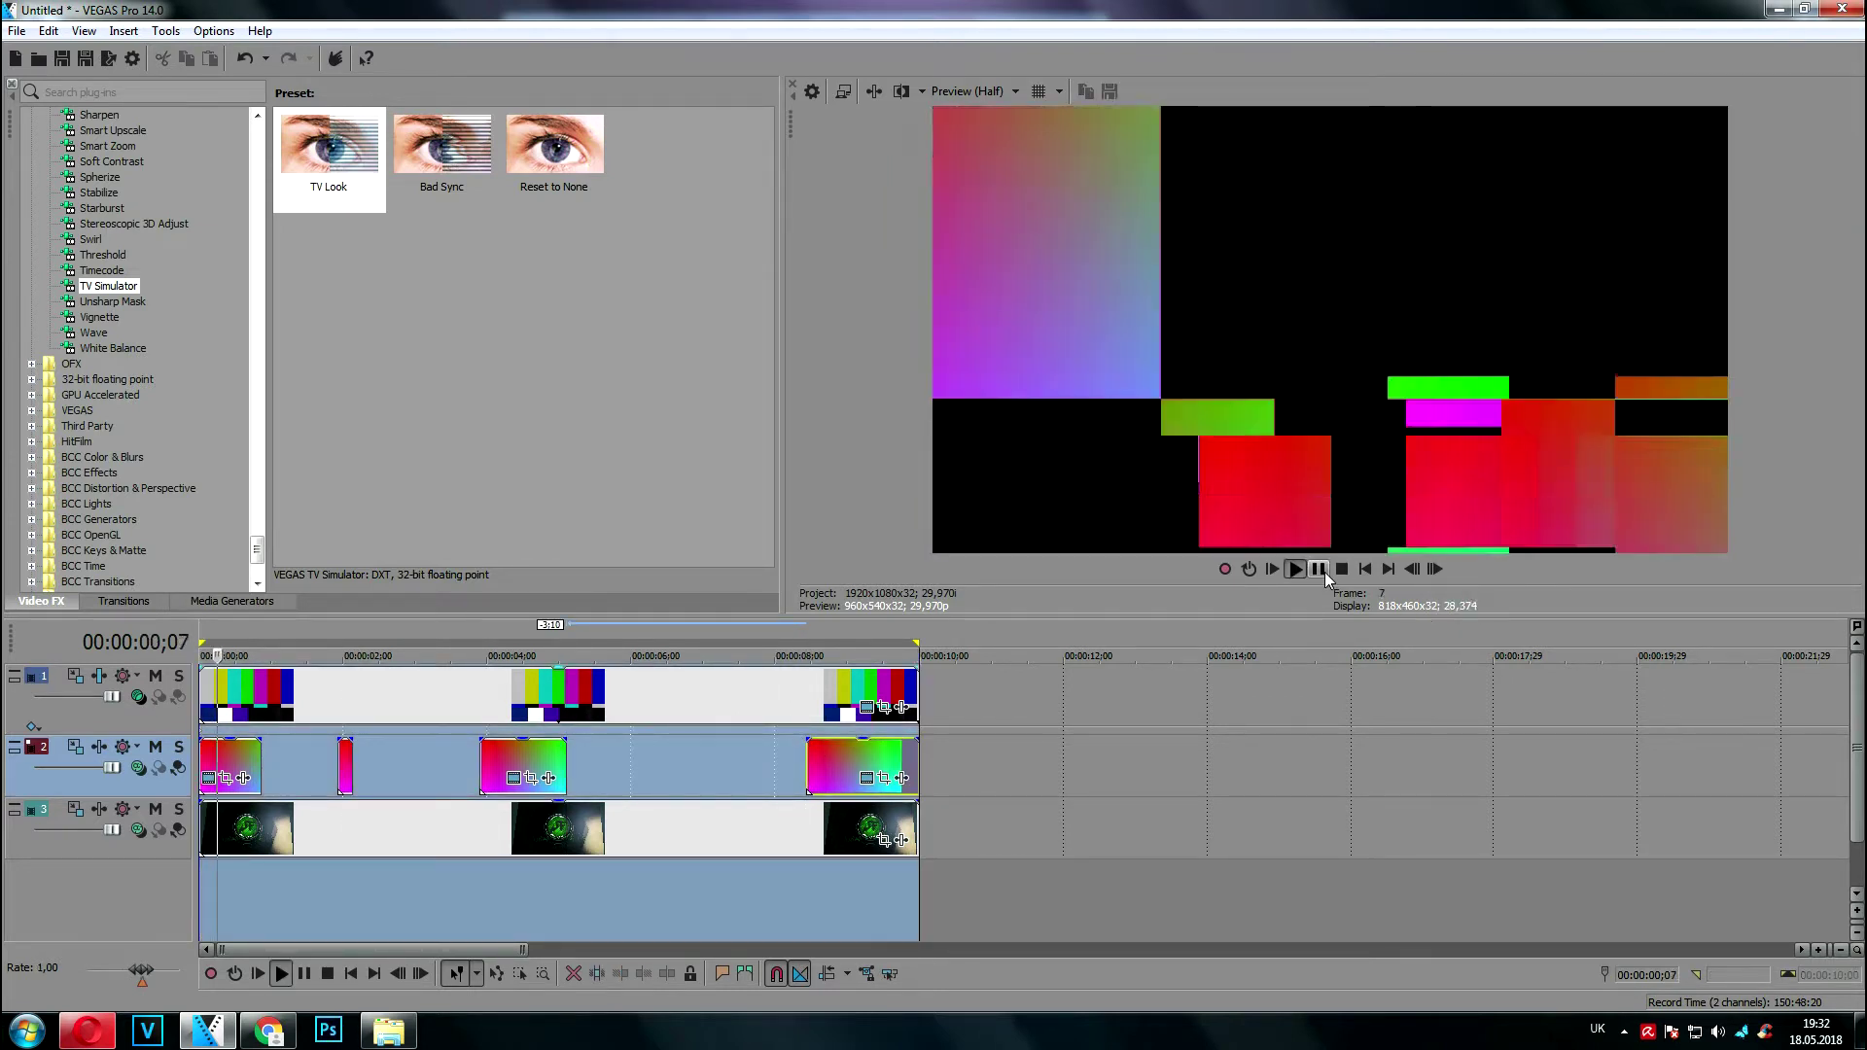
pyautogui.click(1318, 569)
pyautogui.click(326, 844)
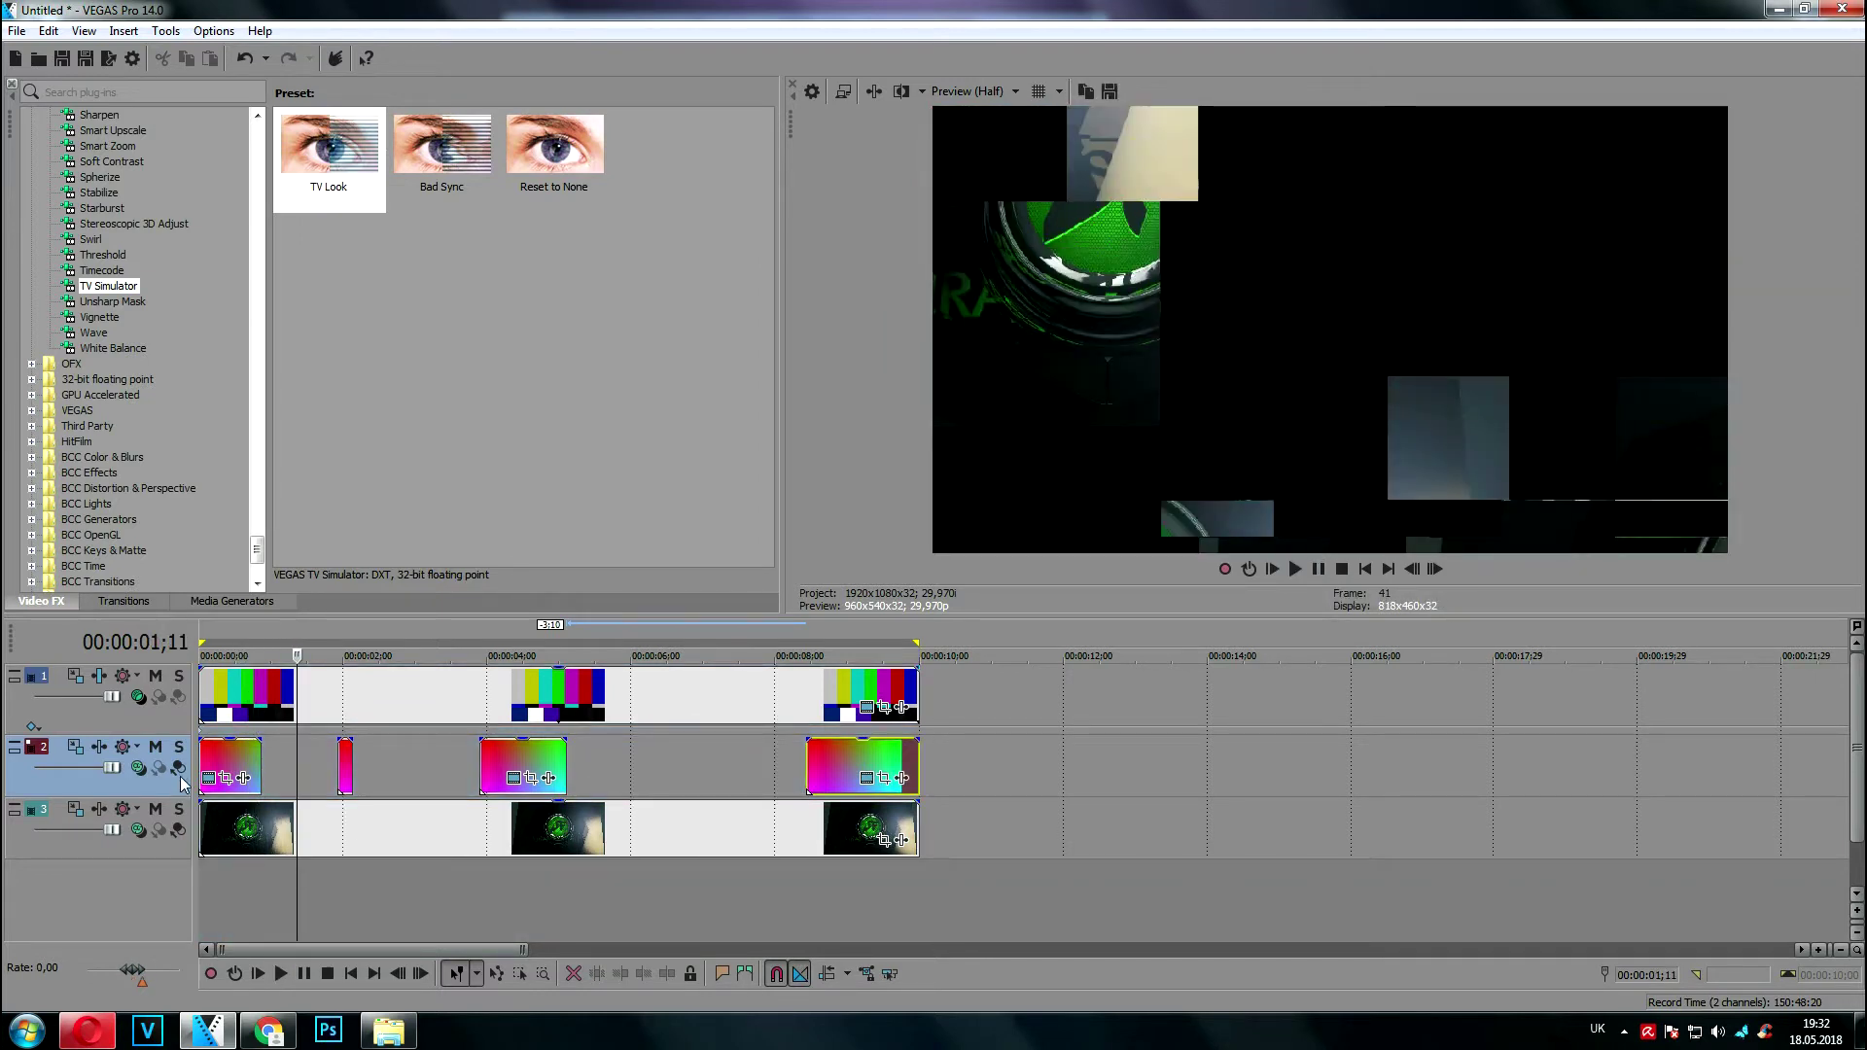
# Make the gradient track a compositing child of track 1 and play the result from the start
pyautogui.click(179, 770)
pyautogui.click(1369, 564)
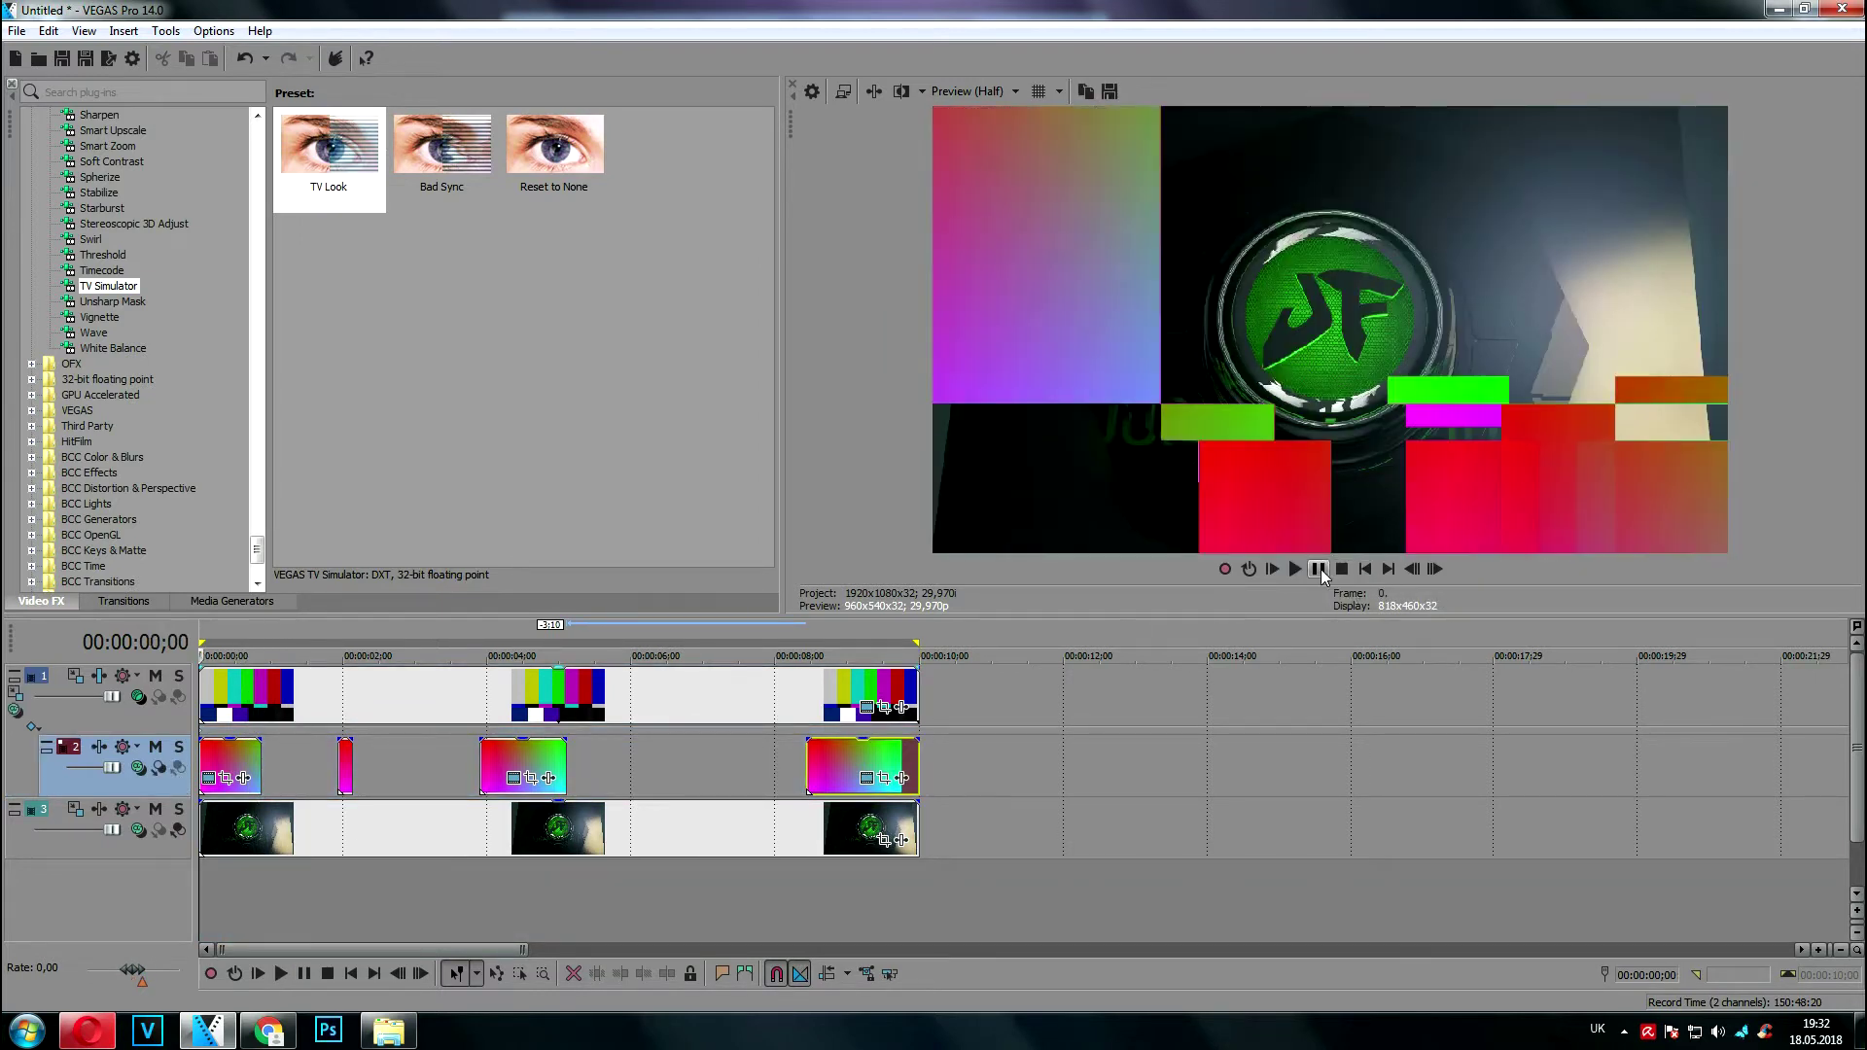
pyautogui.click(1313, 569)
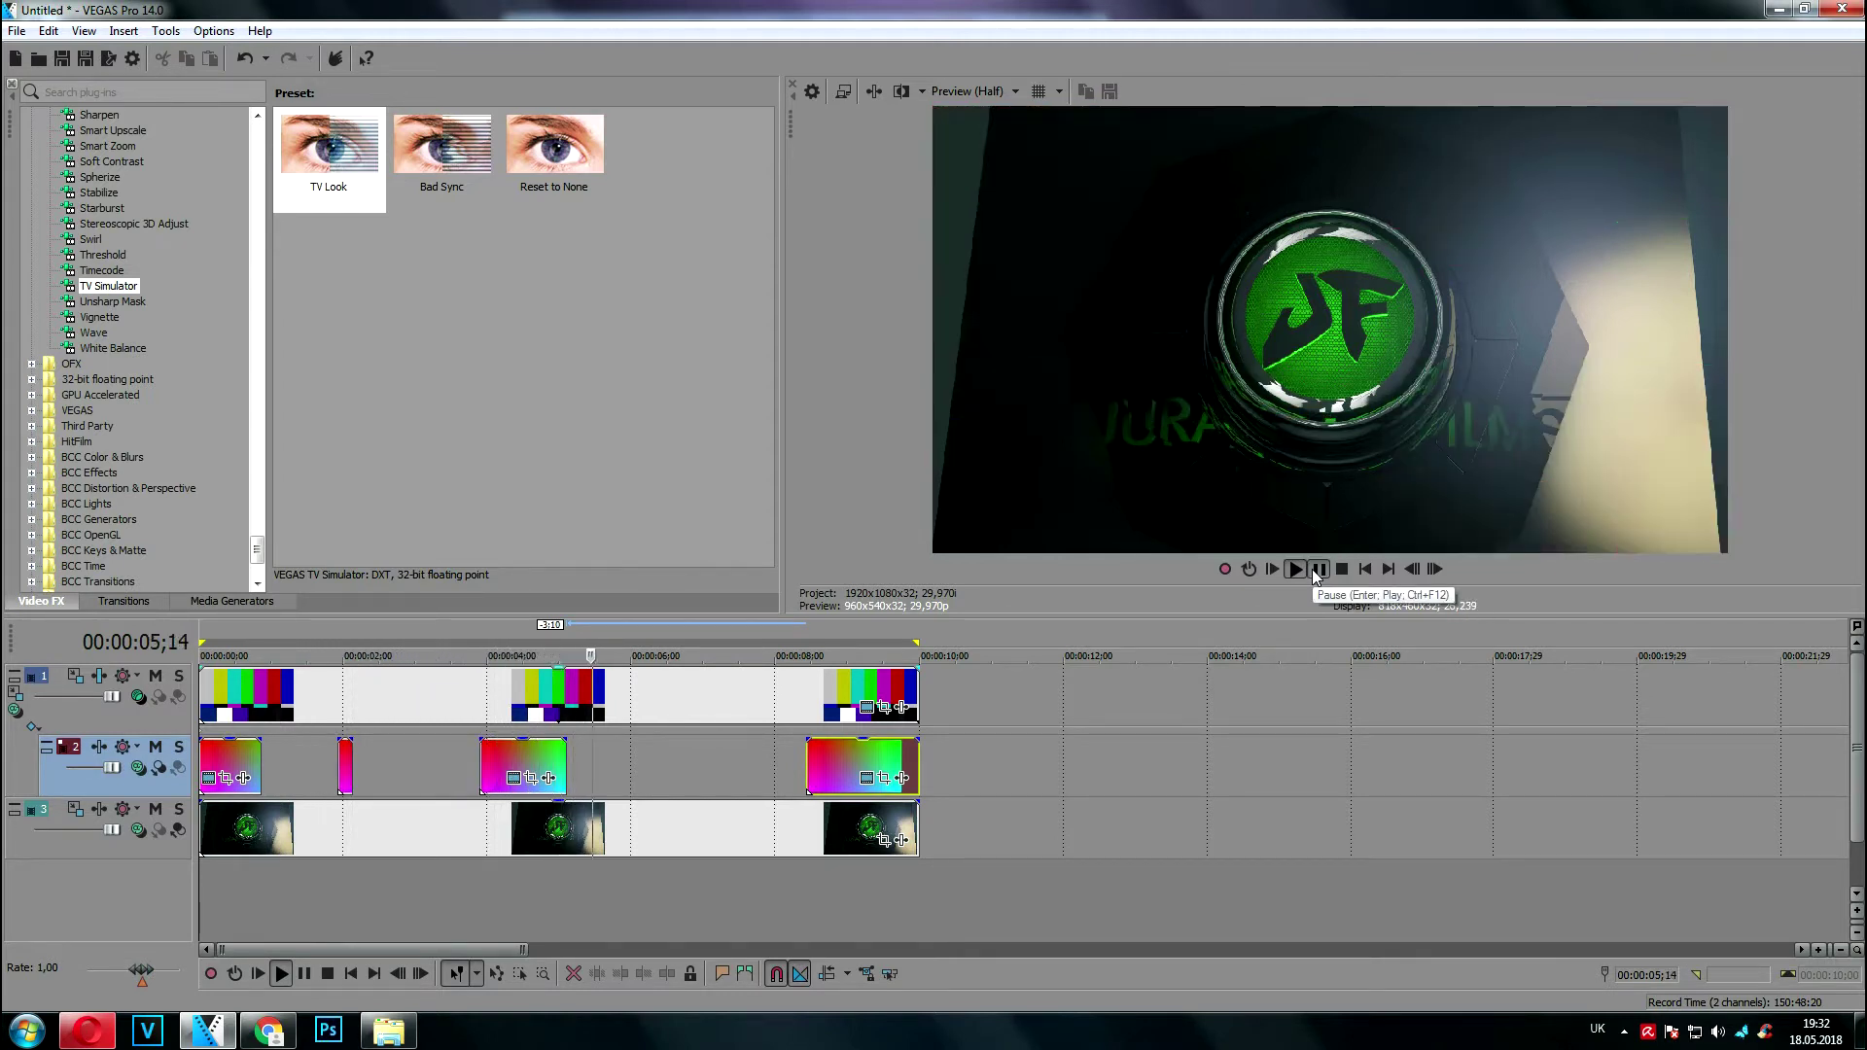
pyautogui.click(1317, 569)
# Overlap two parts of the track 3 footage beneath the third gradient piece and apply the Portals transition's Mondrian preset to the crossfade
pyautogui.moveTo(522, 829); pyautogui.dragTo(569, 827)
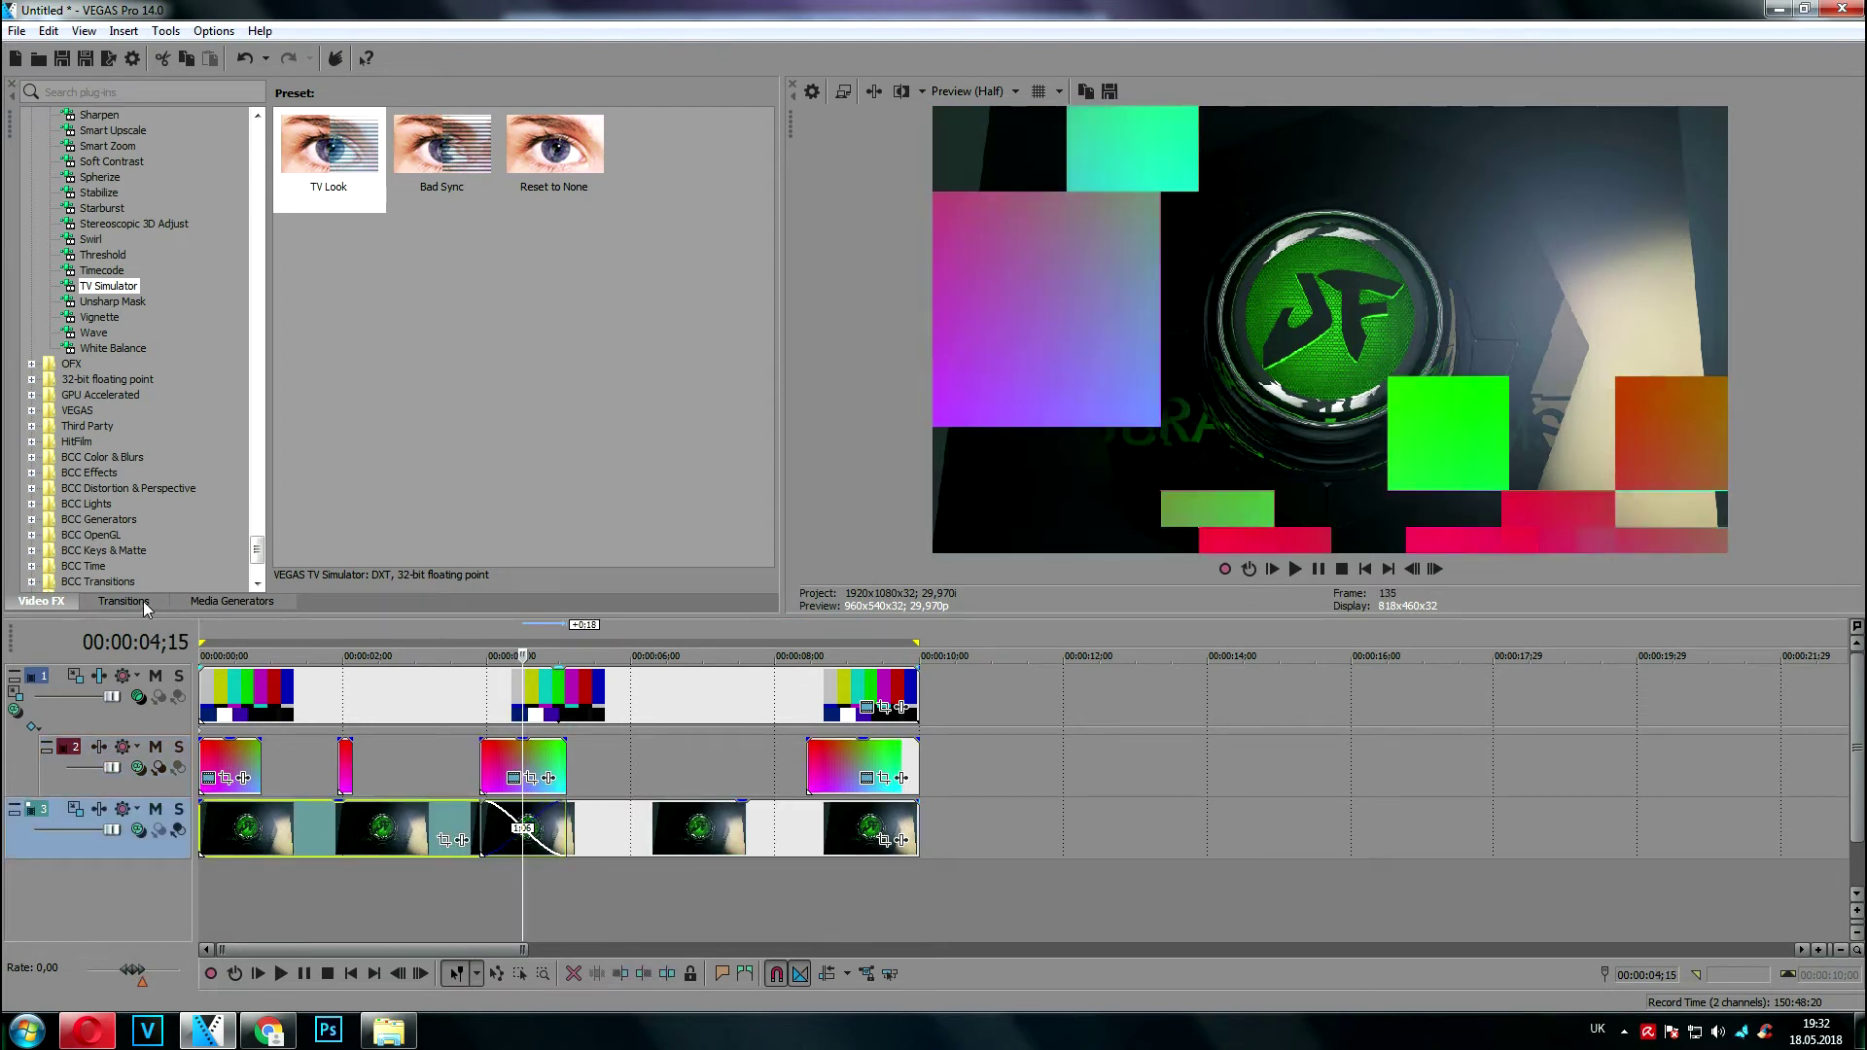
pyautogui.click(143, 601)
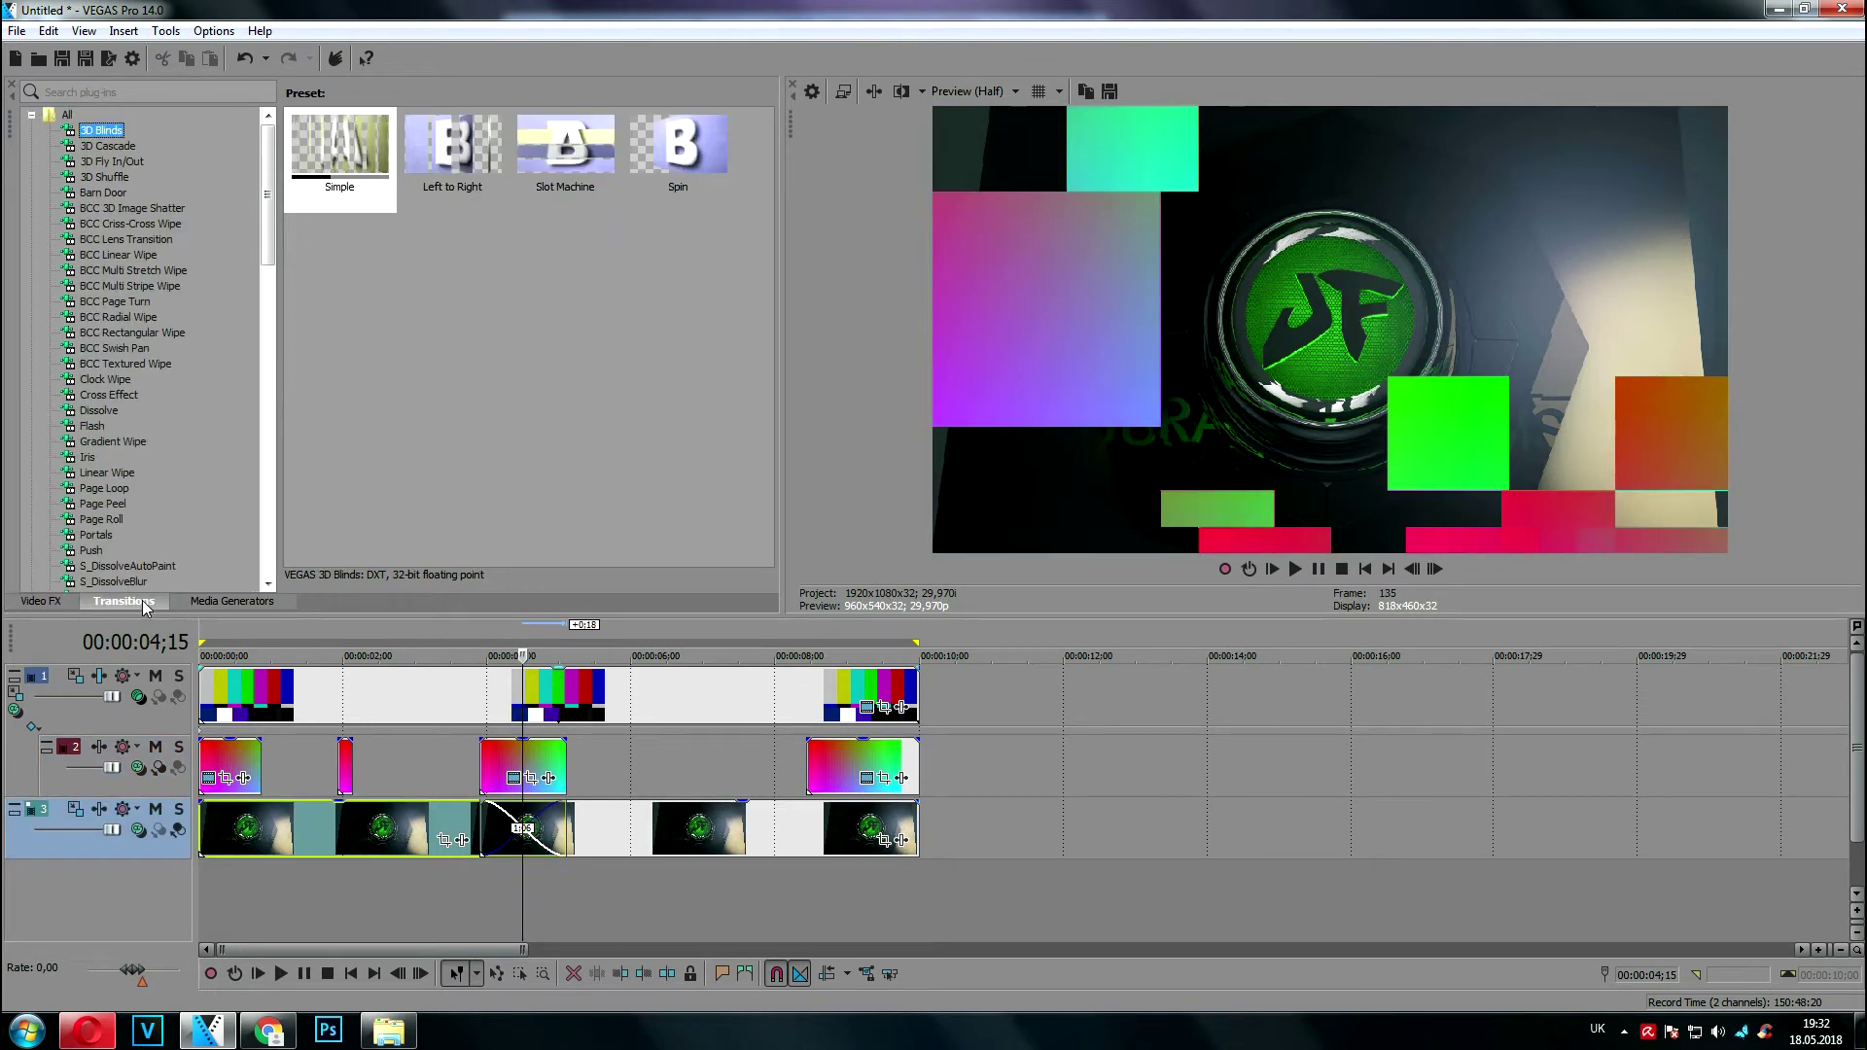
pyautogui.click(96, 536)
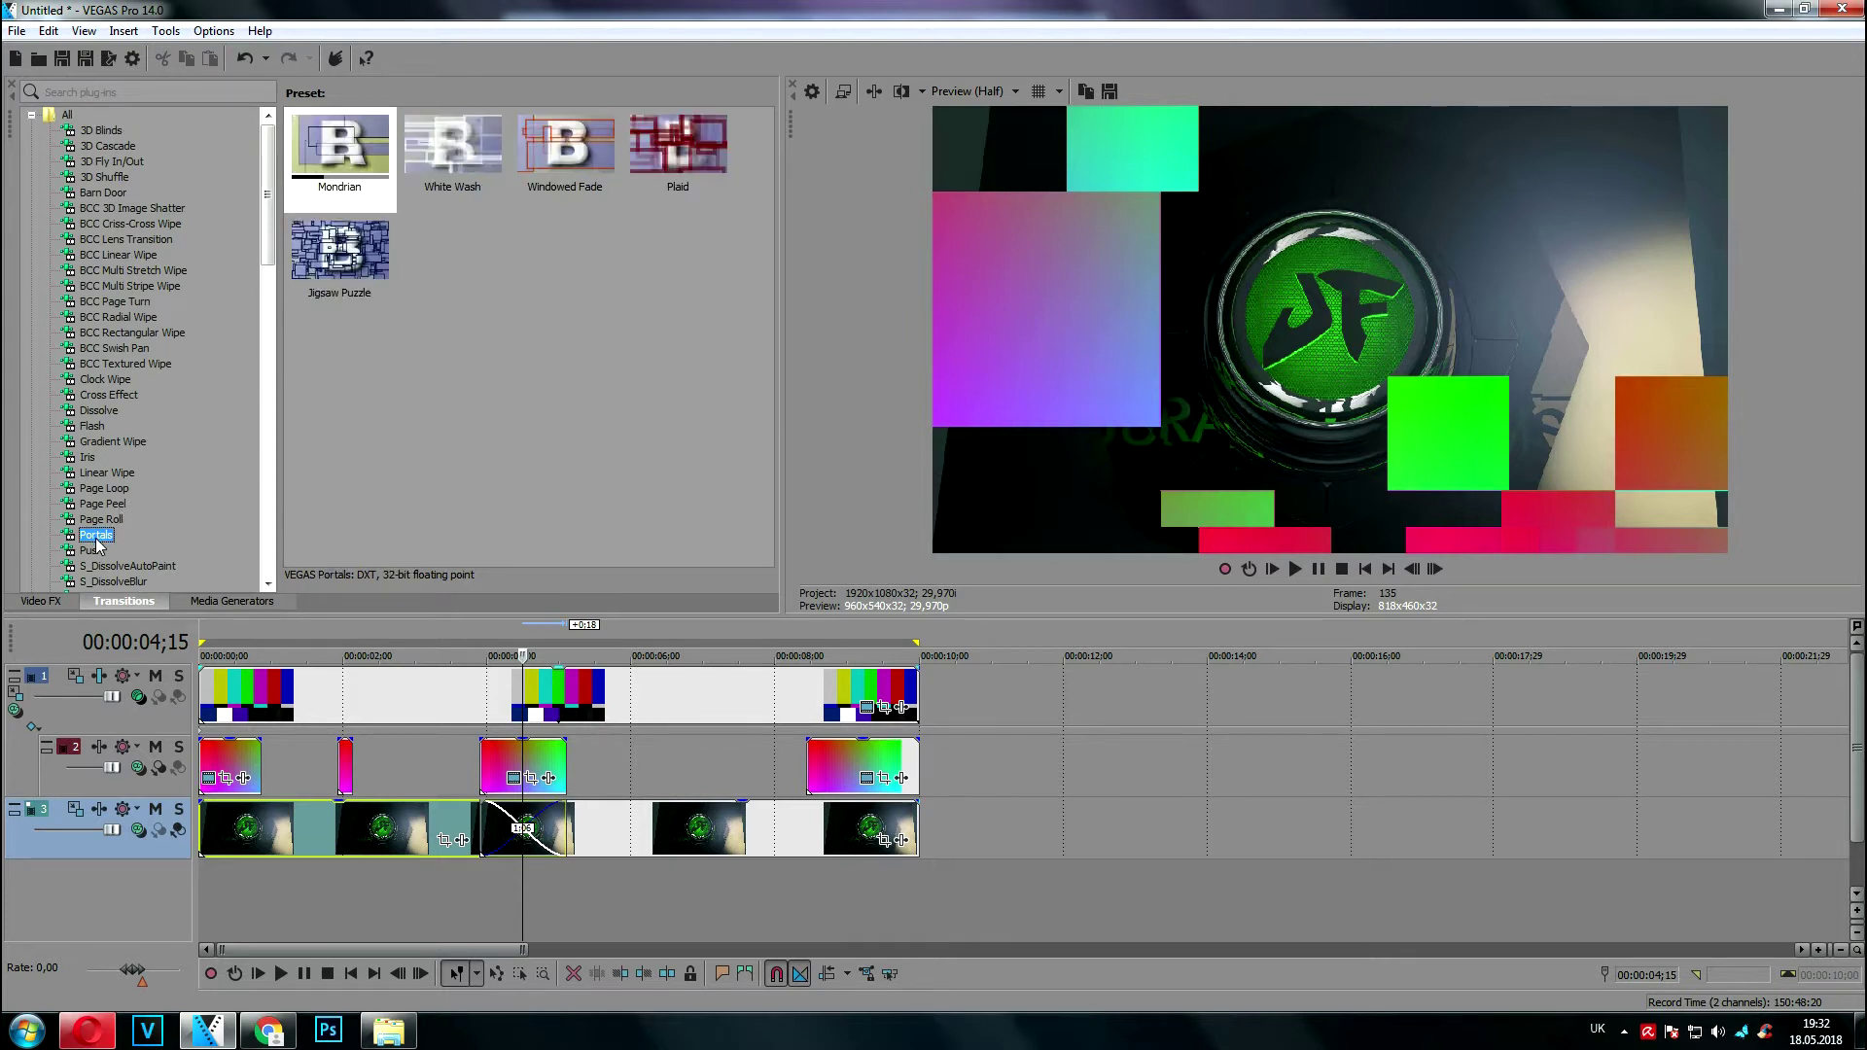
pyautogui.moveTo(339, 146); pyautogui.dragTo(526, 833)
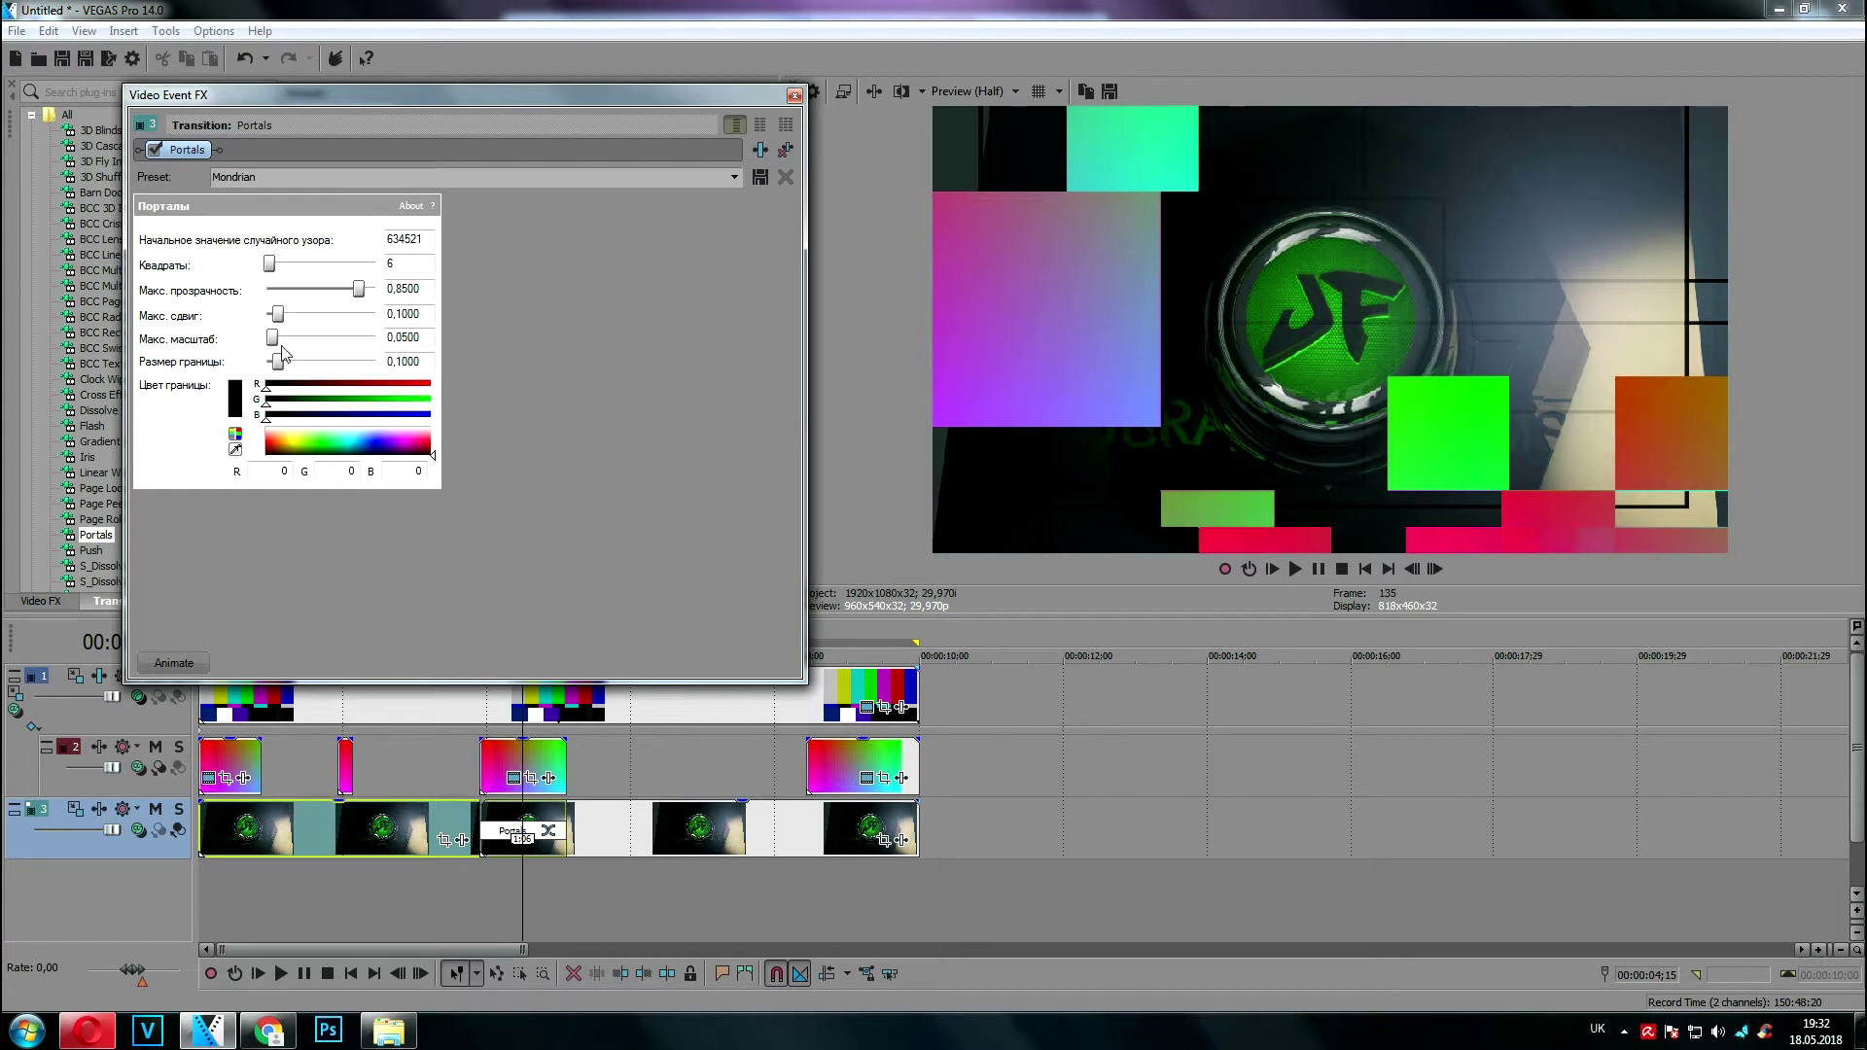
# Set the Portals transition's border size to 0, squares to 62, maximum shift to 1.0 and maximum scale to 0.71
pyautogui.moveTo(300, 370); pyautogui.dragTo(154, 371)
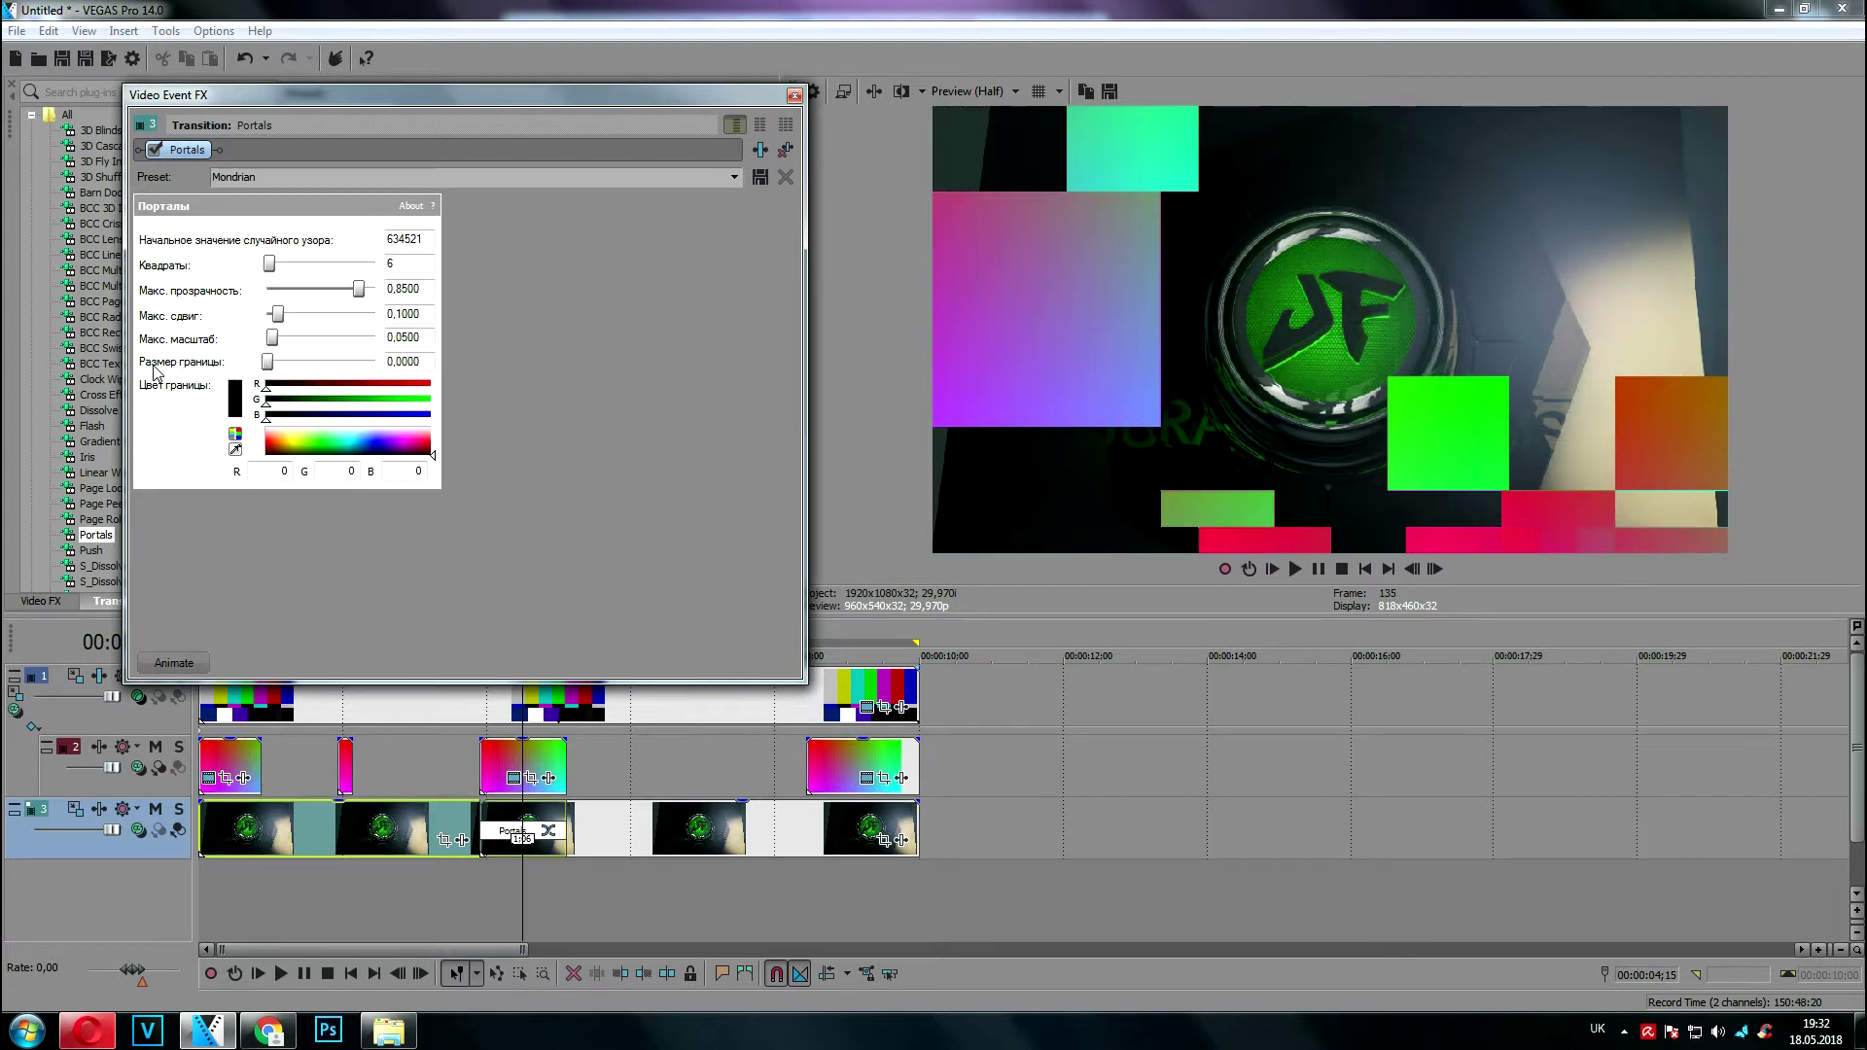
pyautogui.moveTo(274, 263); pyautogui.dragTo(381, 317)
pyautogui.moveTo(274, 341); pyautogui.dragTo(347, 349)
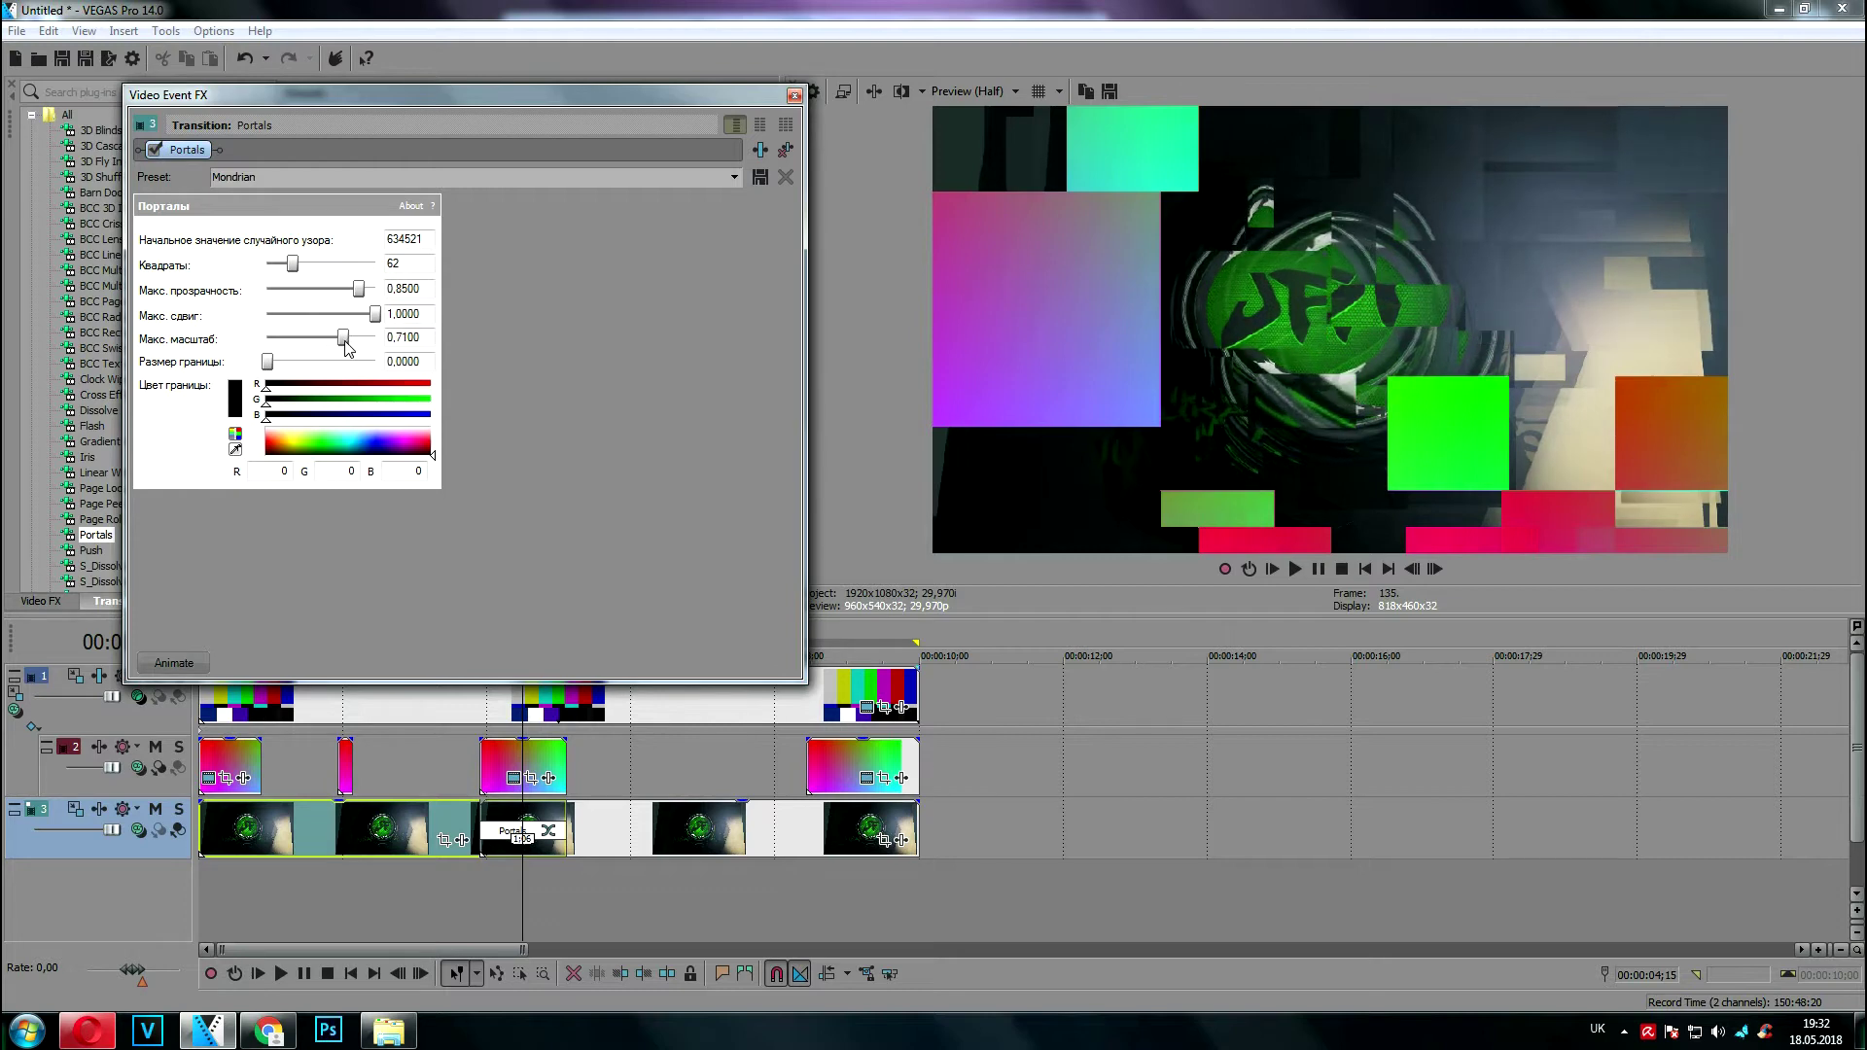
# Close the Portals settings and play the range of the third gradient piece in a loop
pyautogui.click(793, 97)
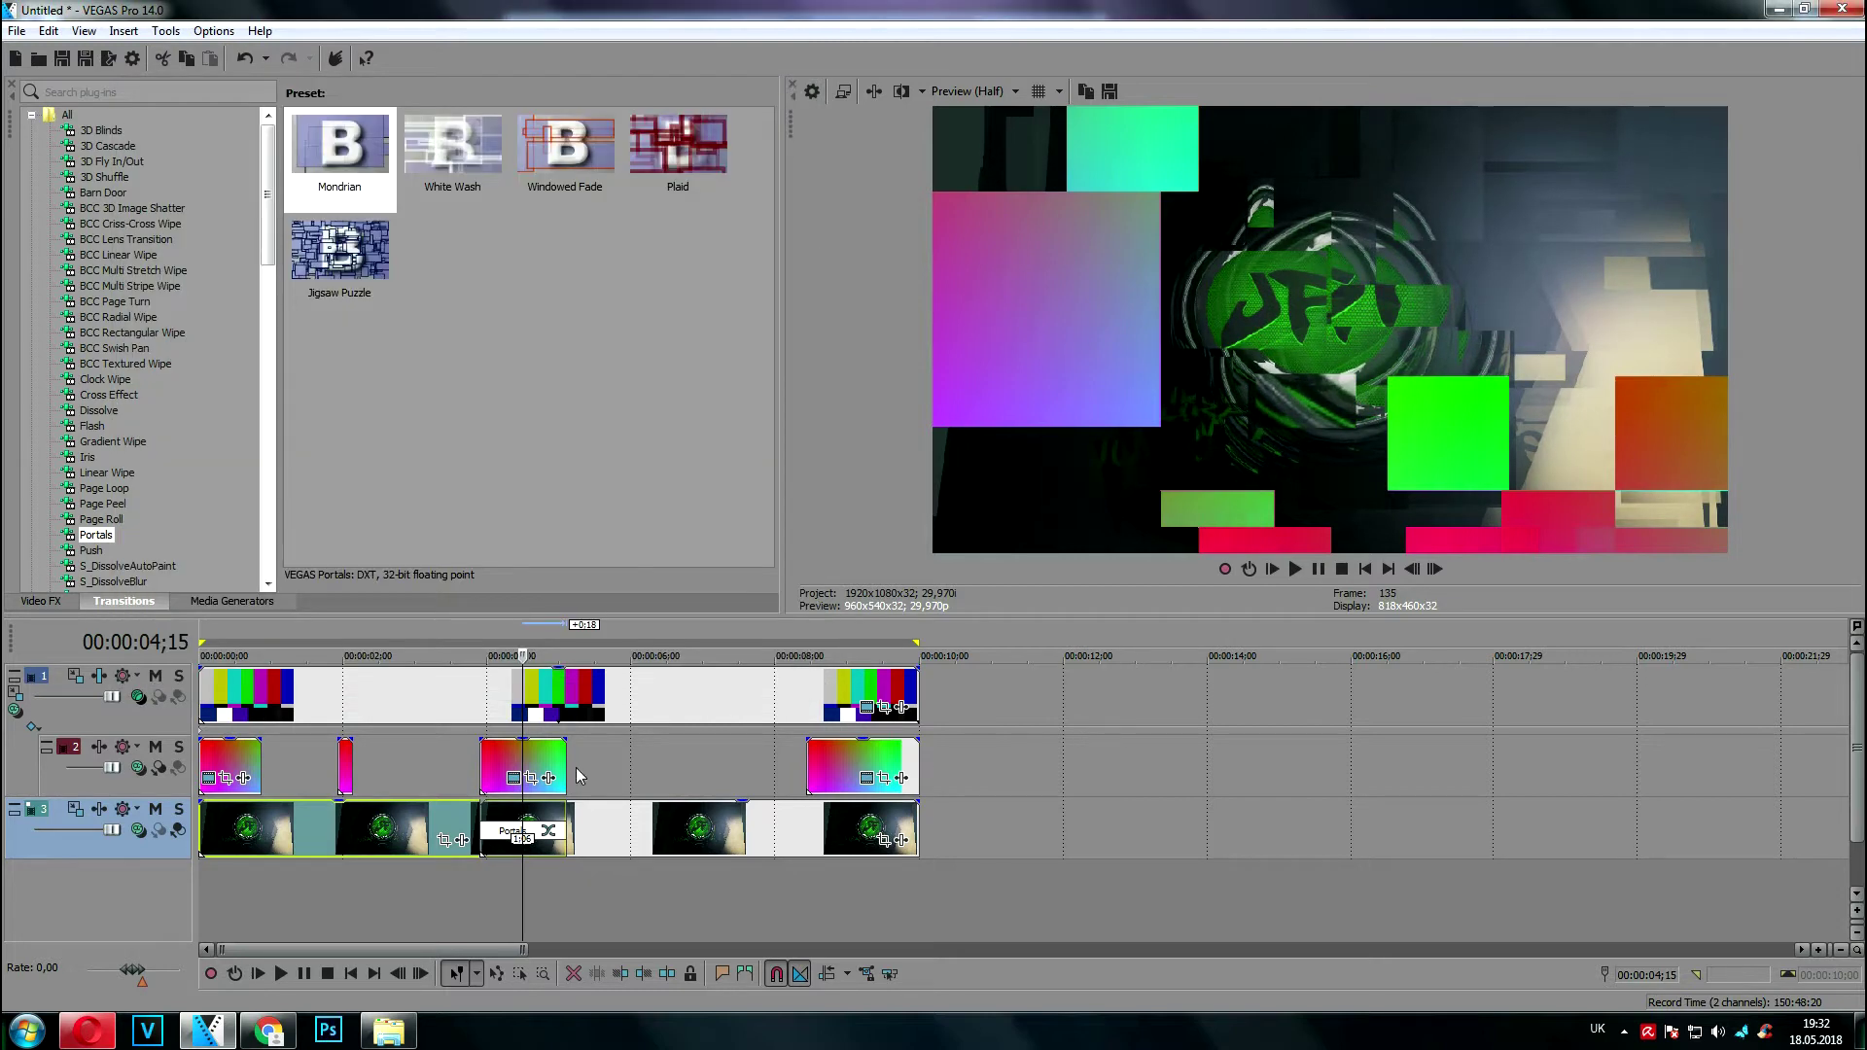
pyautogui.doubleClick(499, 775)
pyautogui.click(1249, 570)
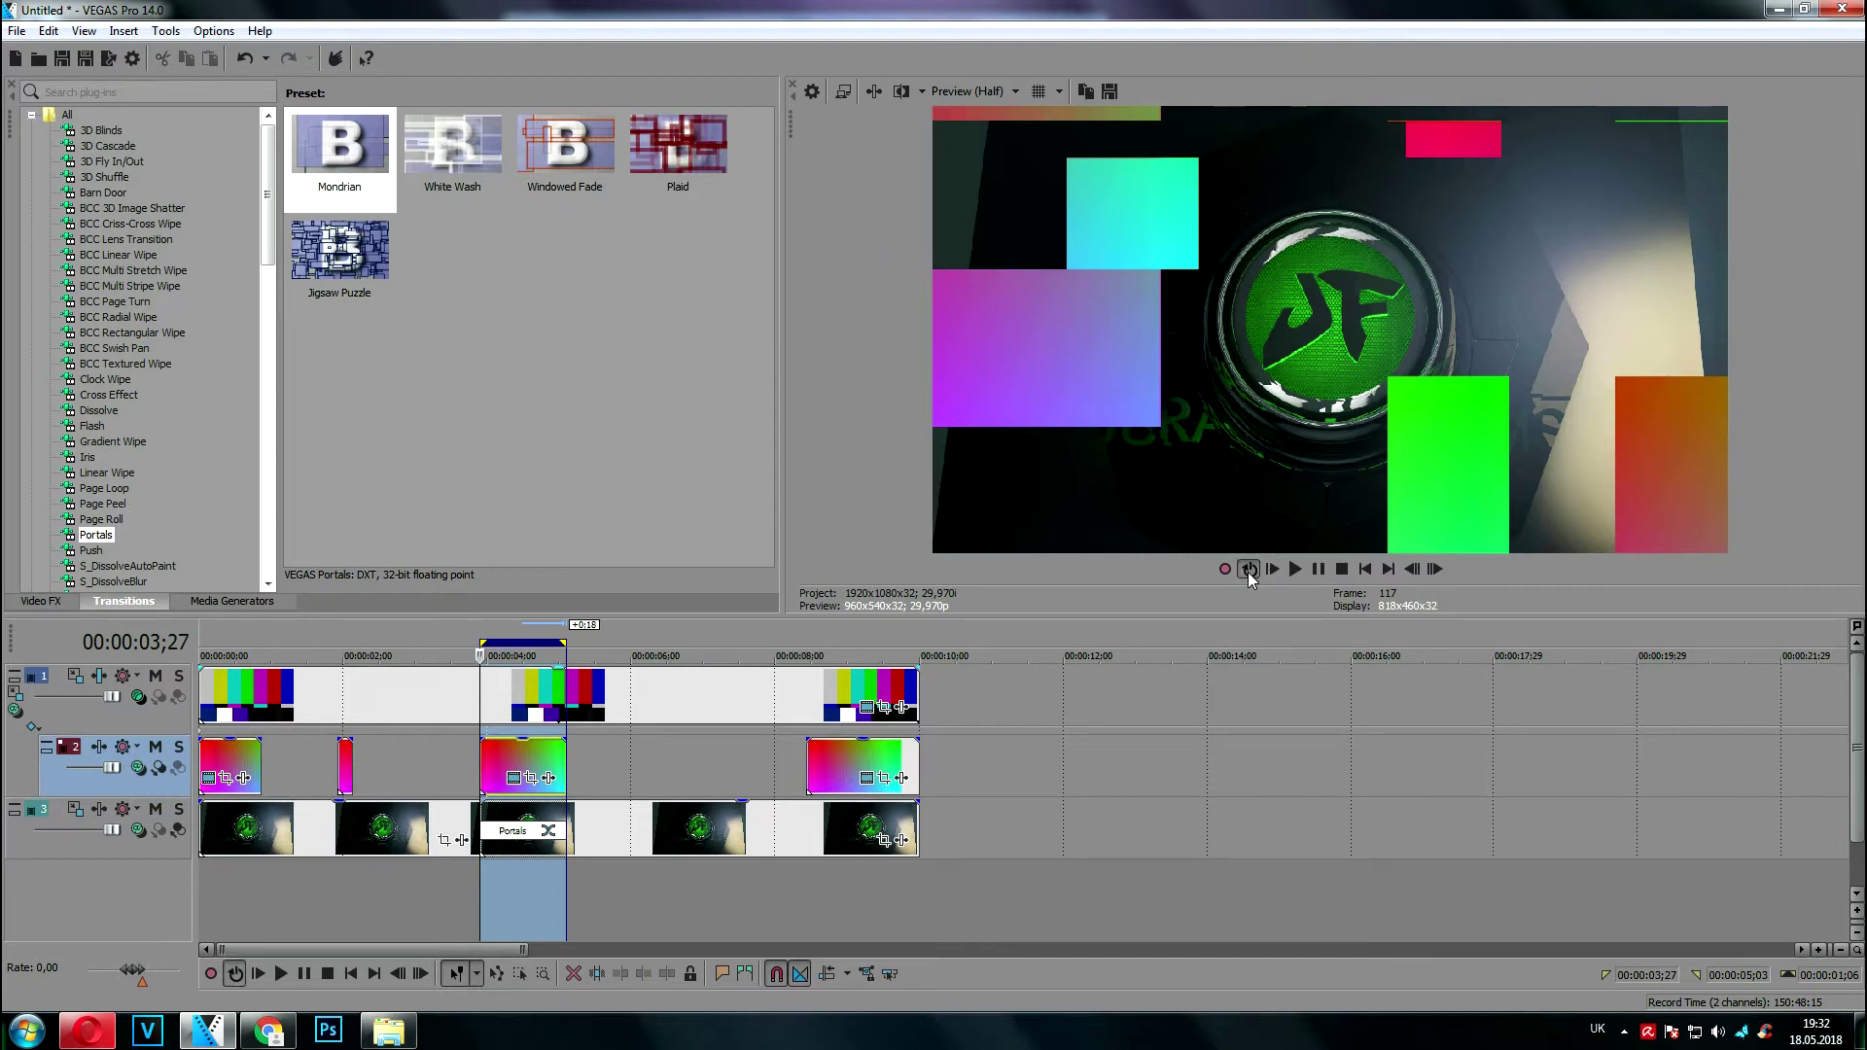
pyautogui.click(1293, 569)
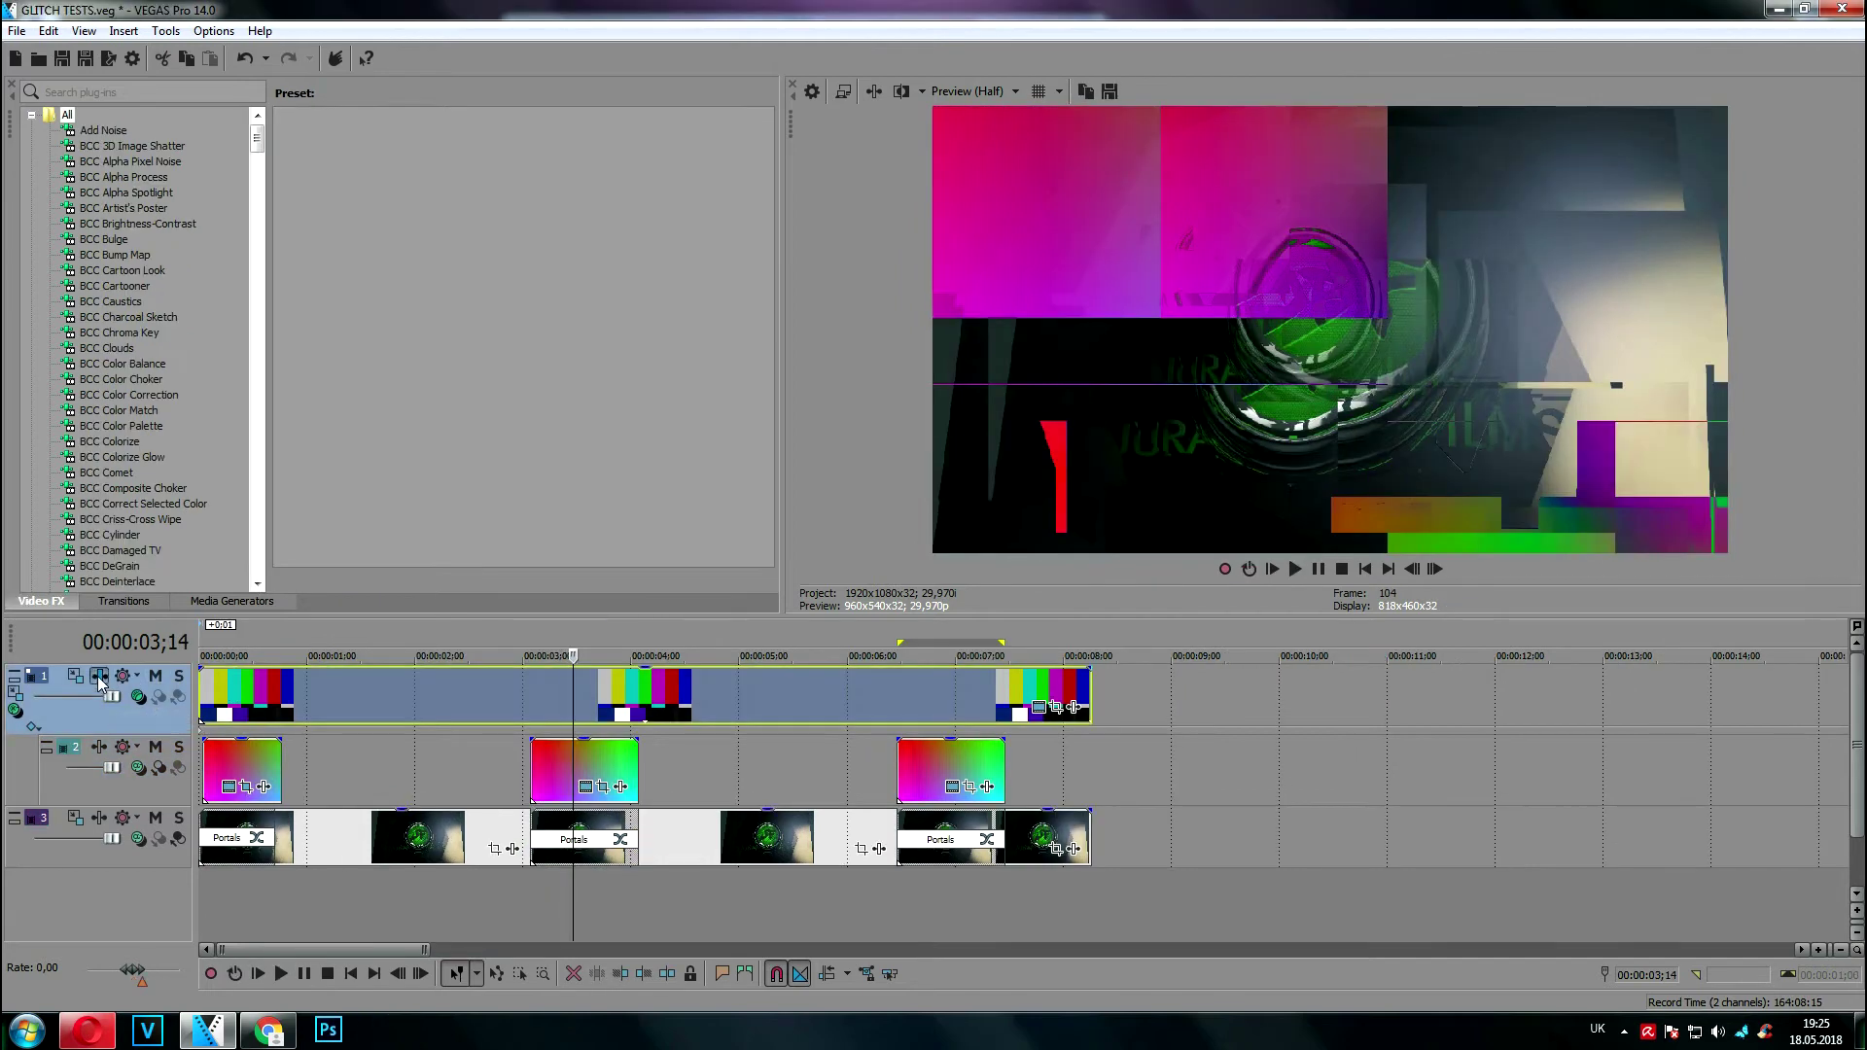
# Open track 1's TV Simulator and set vertical sync to 0.128, scan sync to 0.848, phosphorescence to 0.256 and static to 0.064
pyautogui.click(97, 675)
pyautogui.moveTo(298, 237); pyautogui.dragTo(291, 297)
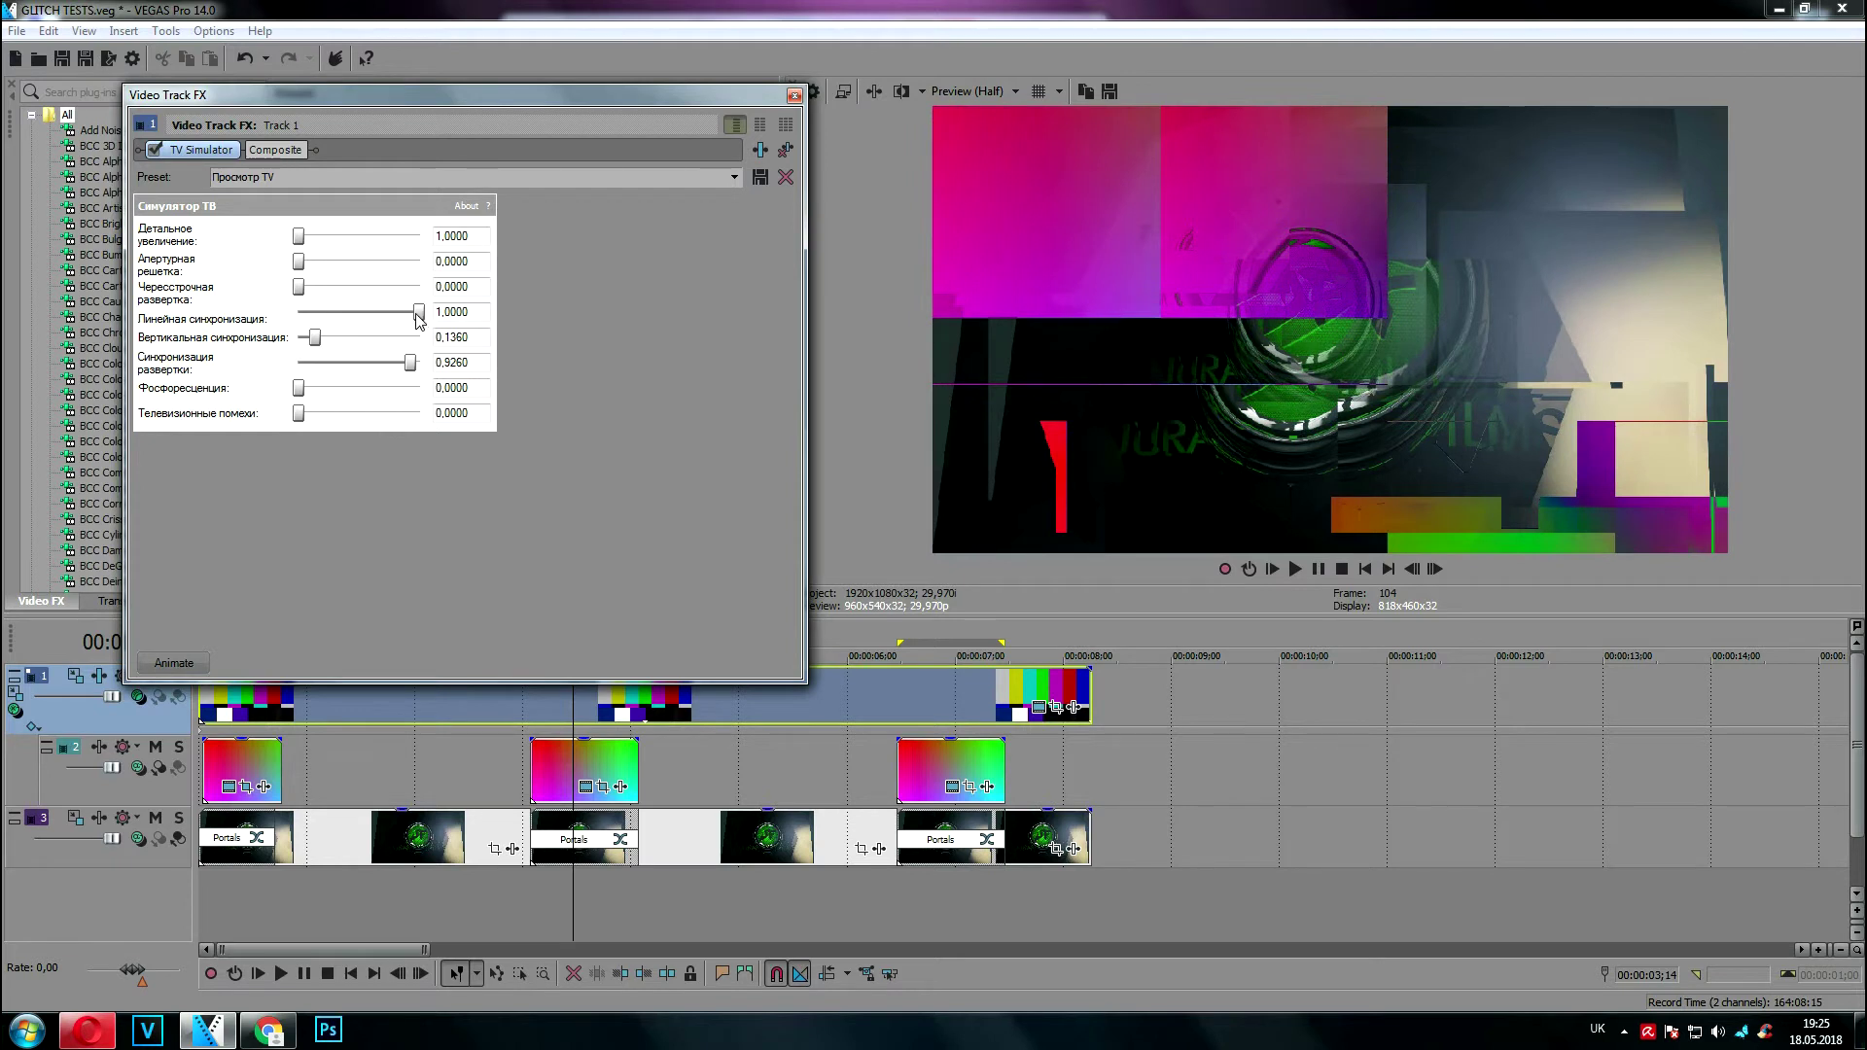
pyautogui.moveTo(419, 313)
pyautogui.mouseDown()
pyautogui.moveTo(340, 315)
pyautogui.moveTo(435, 325)
pyautogui.mouseUp()
pyautogui.moveTo(319, 341); pyautogui.dragTo(314, 339)
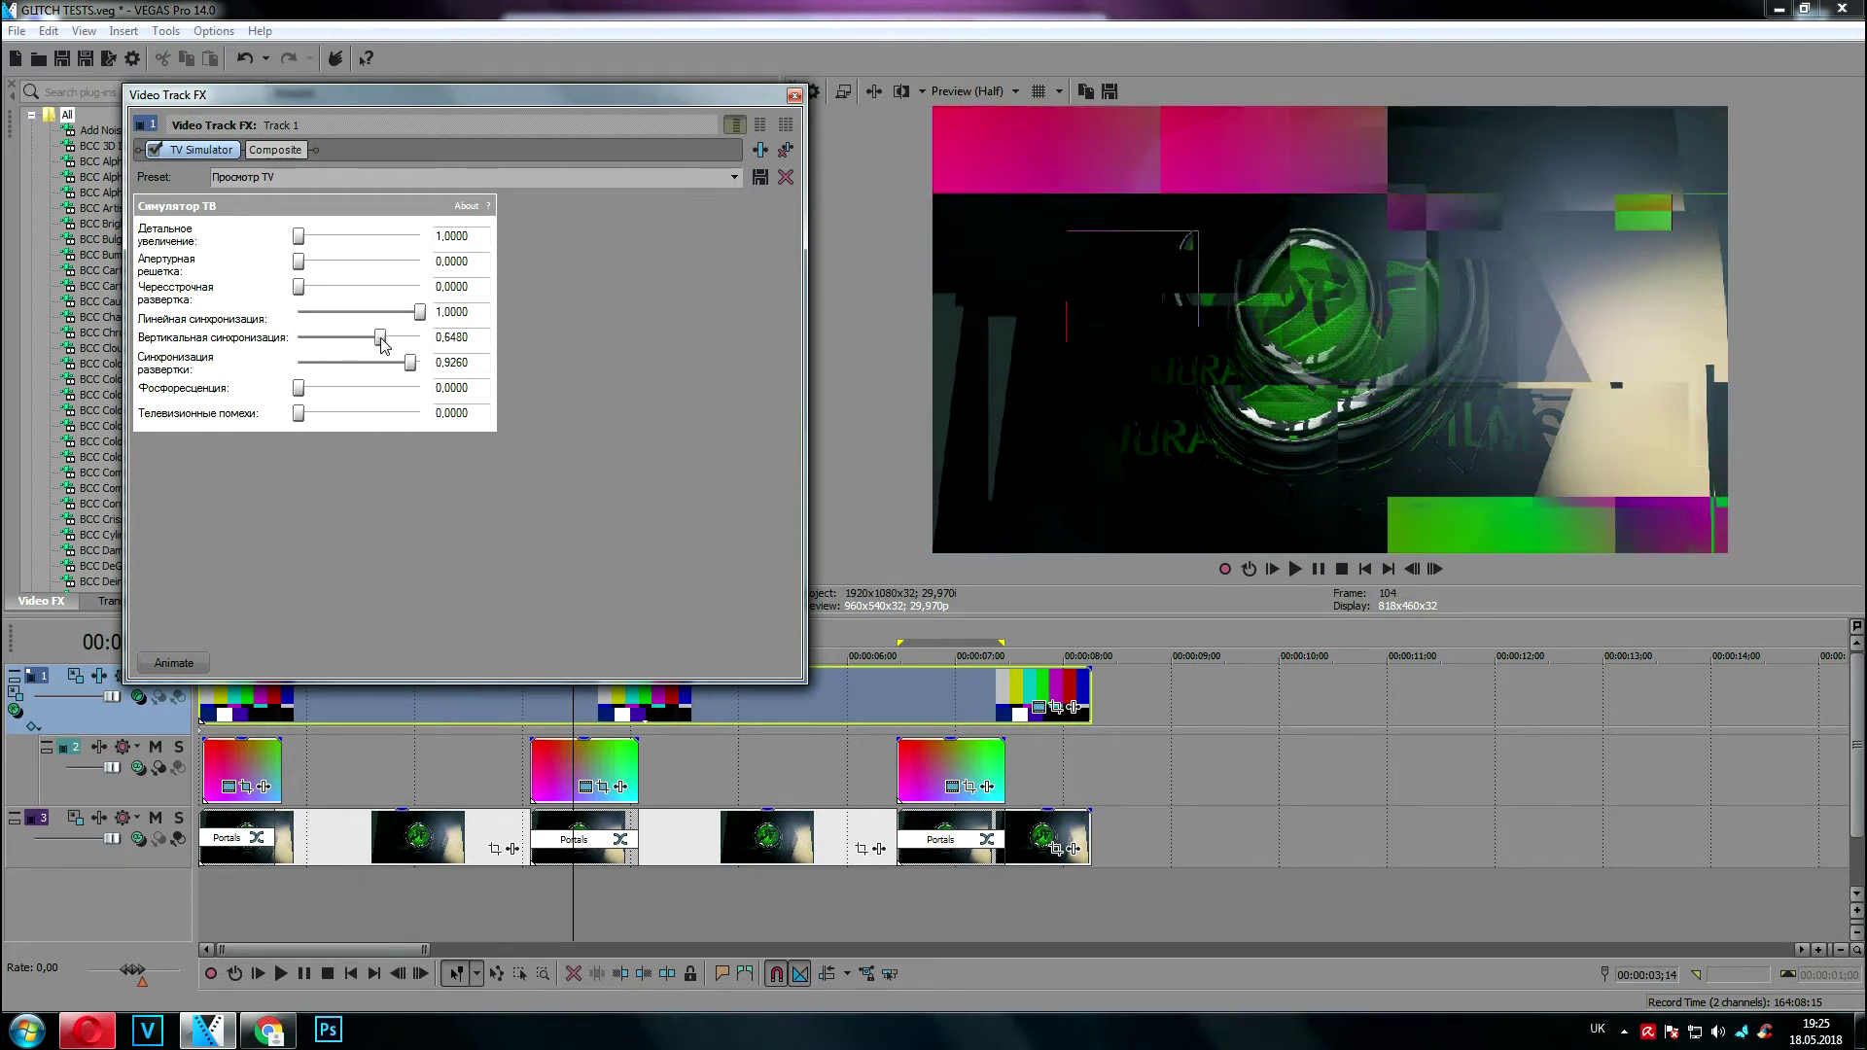
pyautogui.moveTo(412, 369); pyautogui.dragTo(315, 416)
pyautogui.click(316, 420)
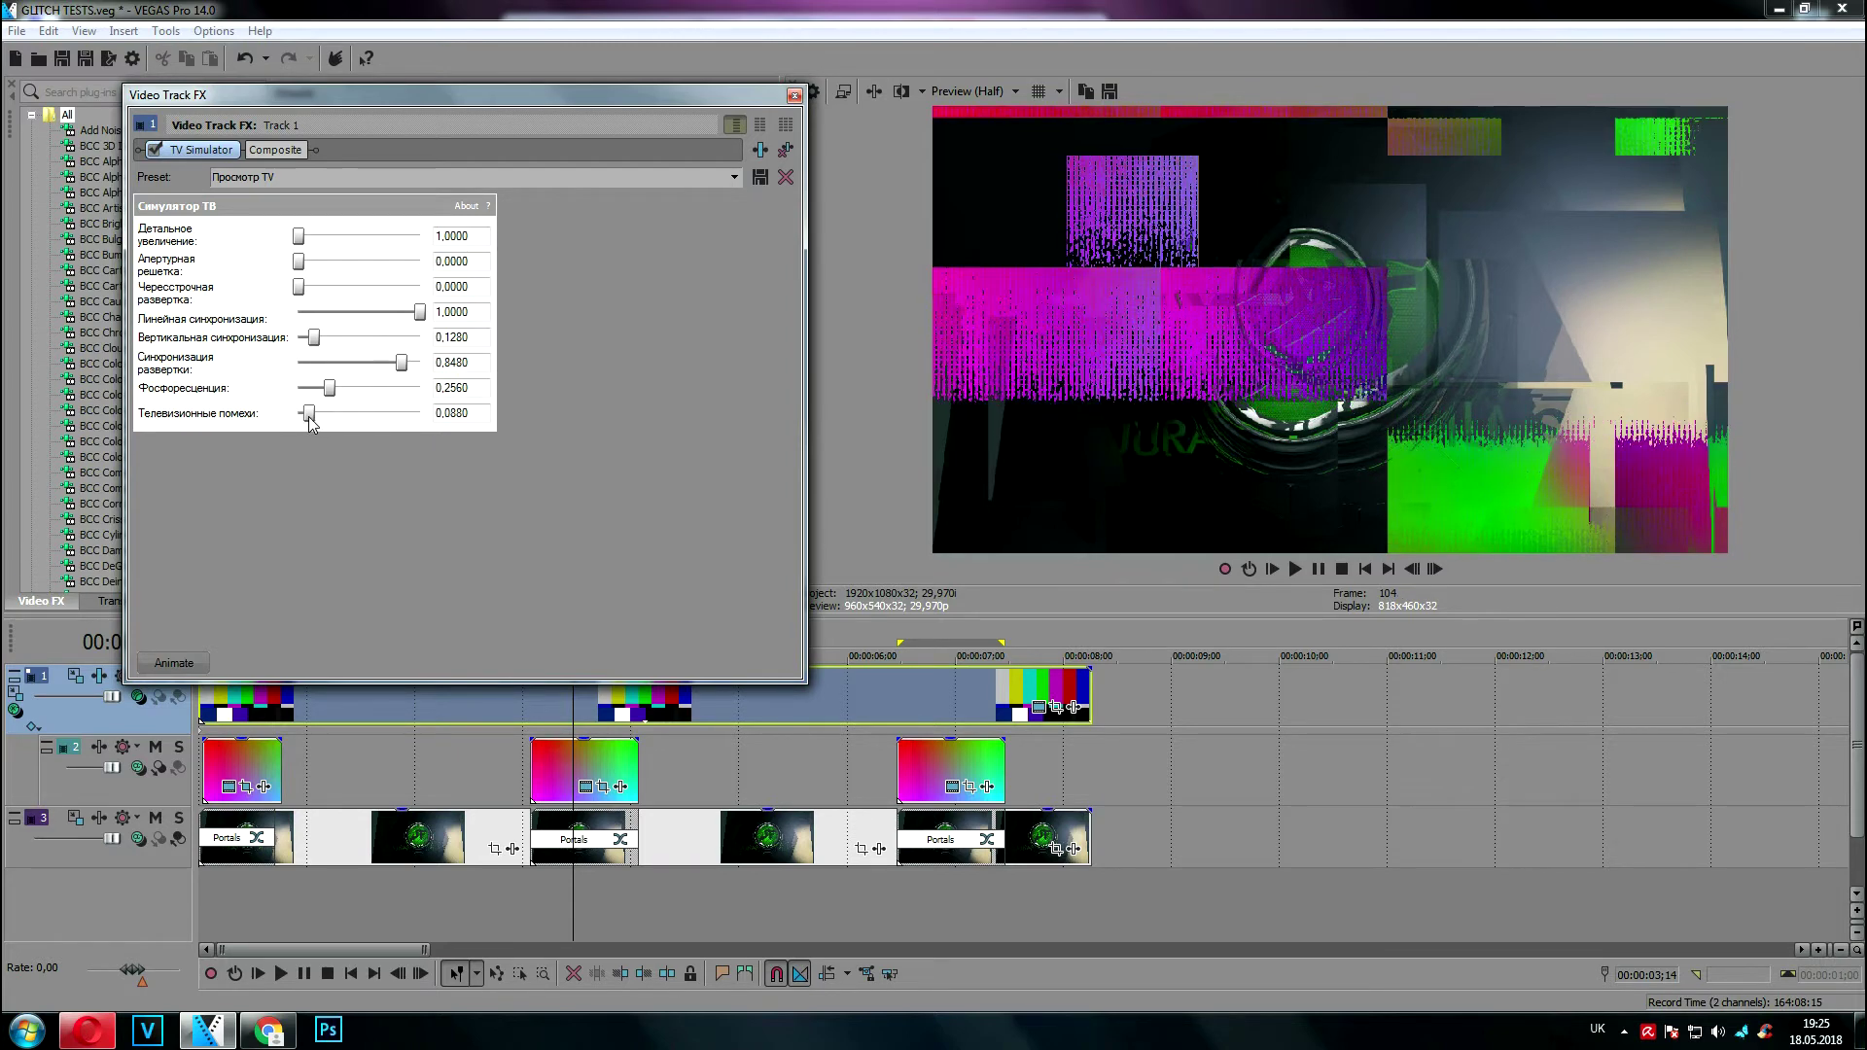
# Set the TV Simulator's detail zoom to 1.168, aperture grille to 0.336, interlacing to 0.064 and line sync to 0.952
pyautogui.moveTo(299, 288); pyautogui.dragTo(343, 264)
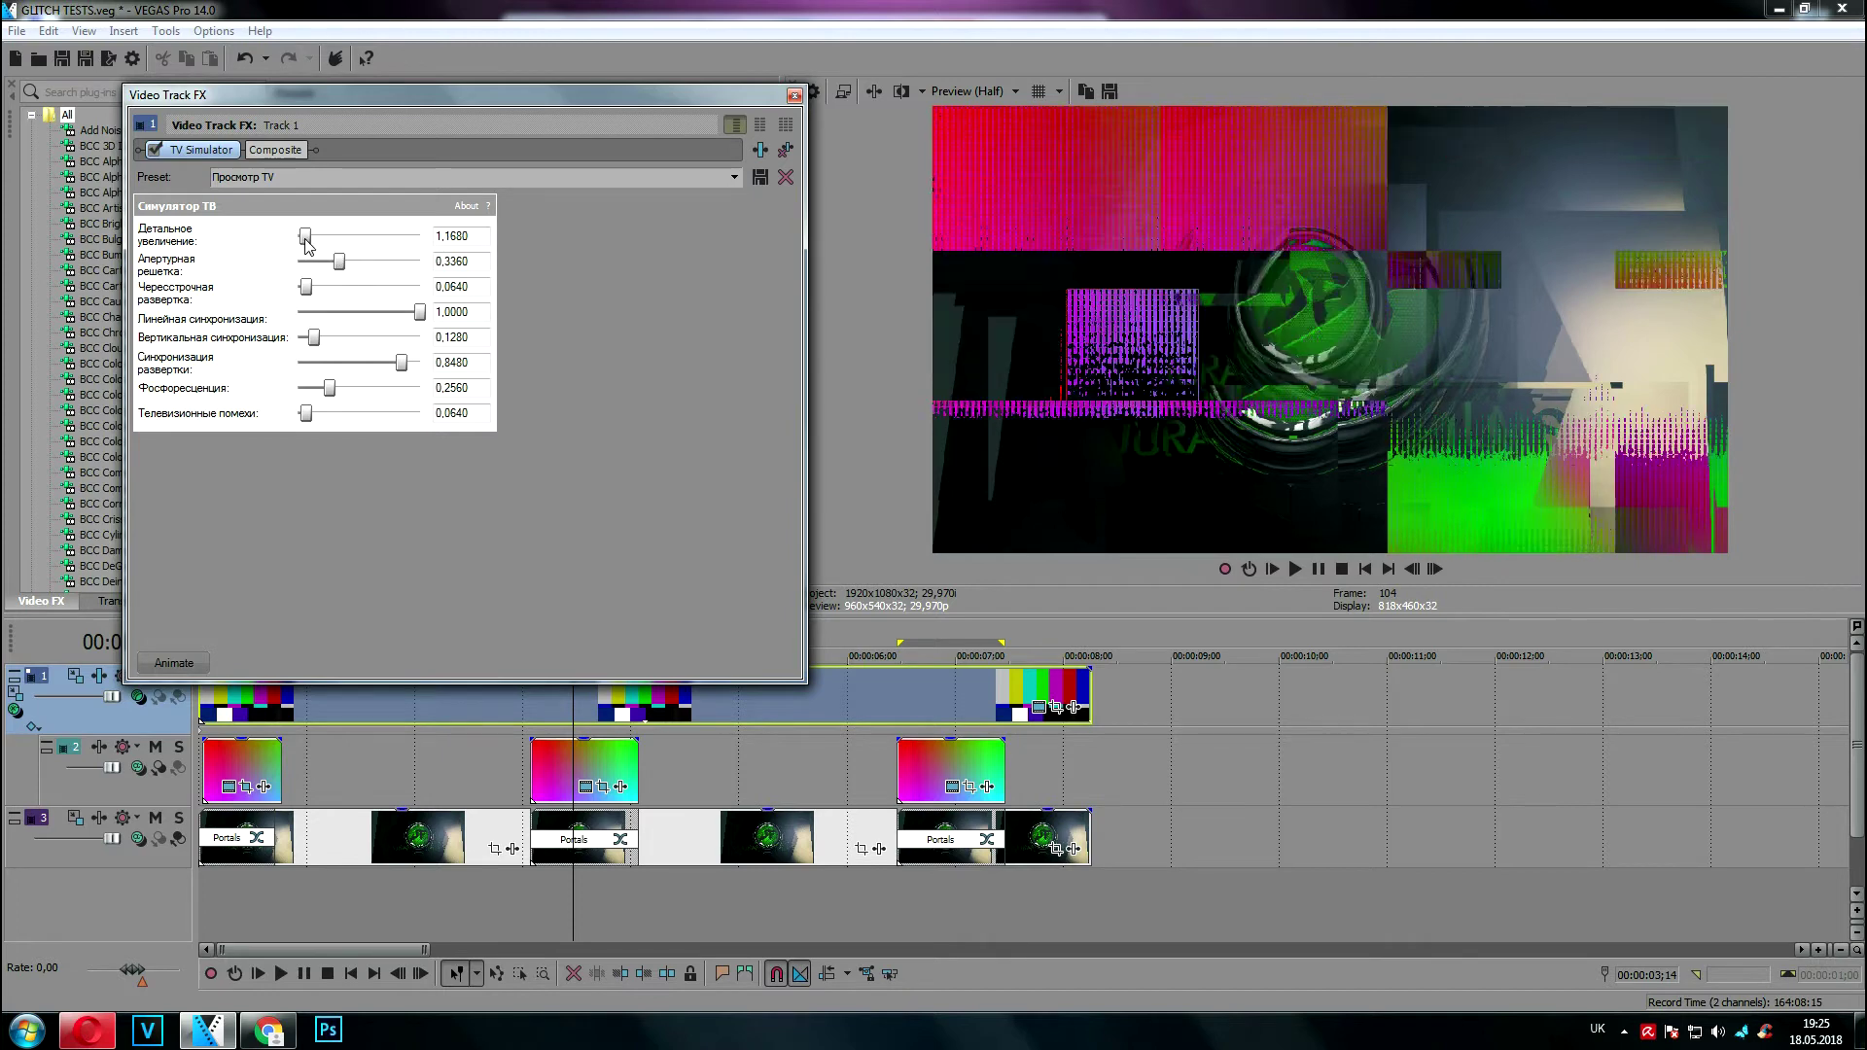
pyautogui.moveTo(420, 318); pyautogui.dragTo(414, 318)
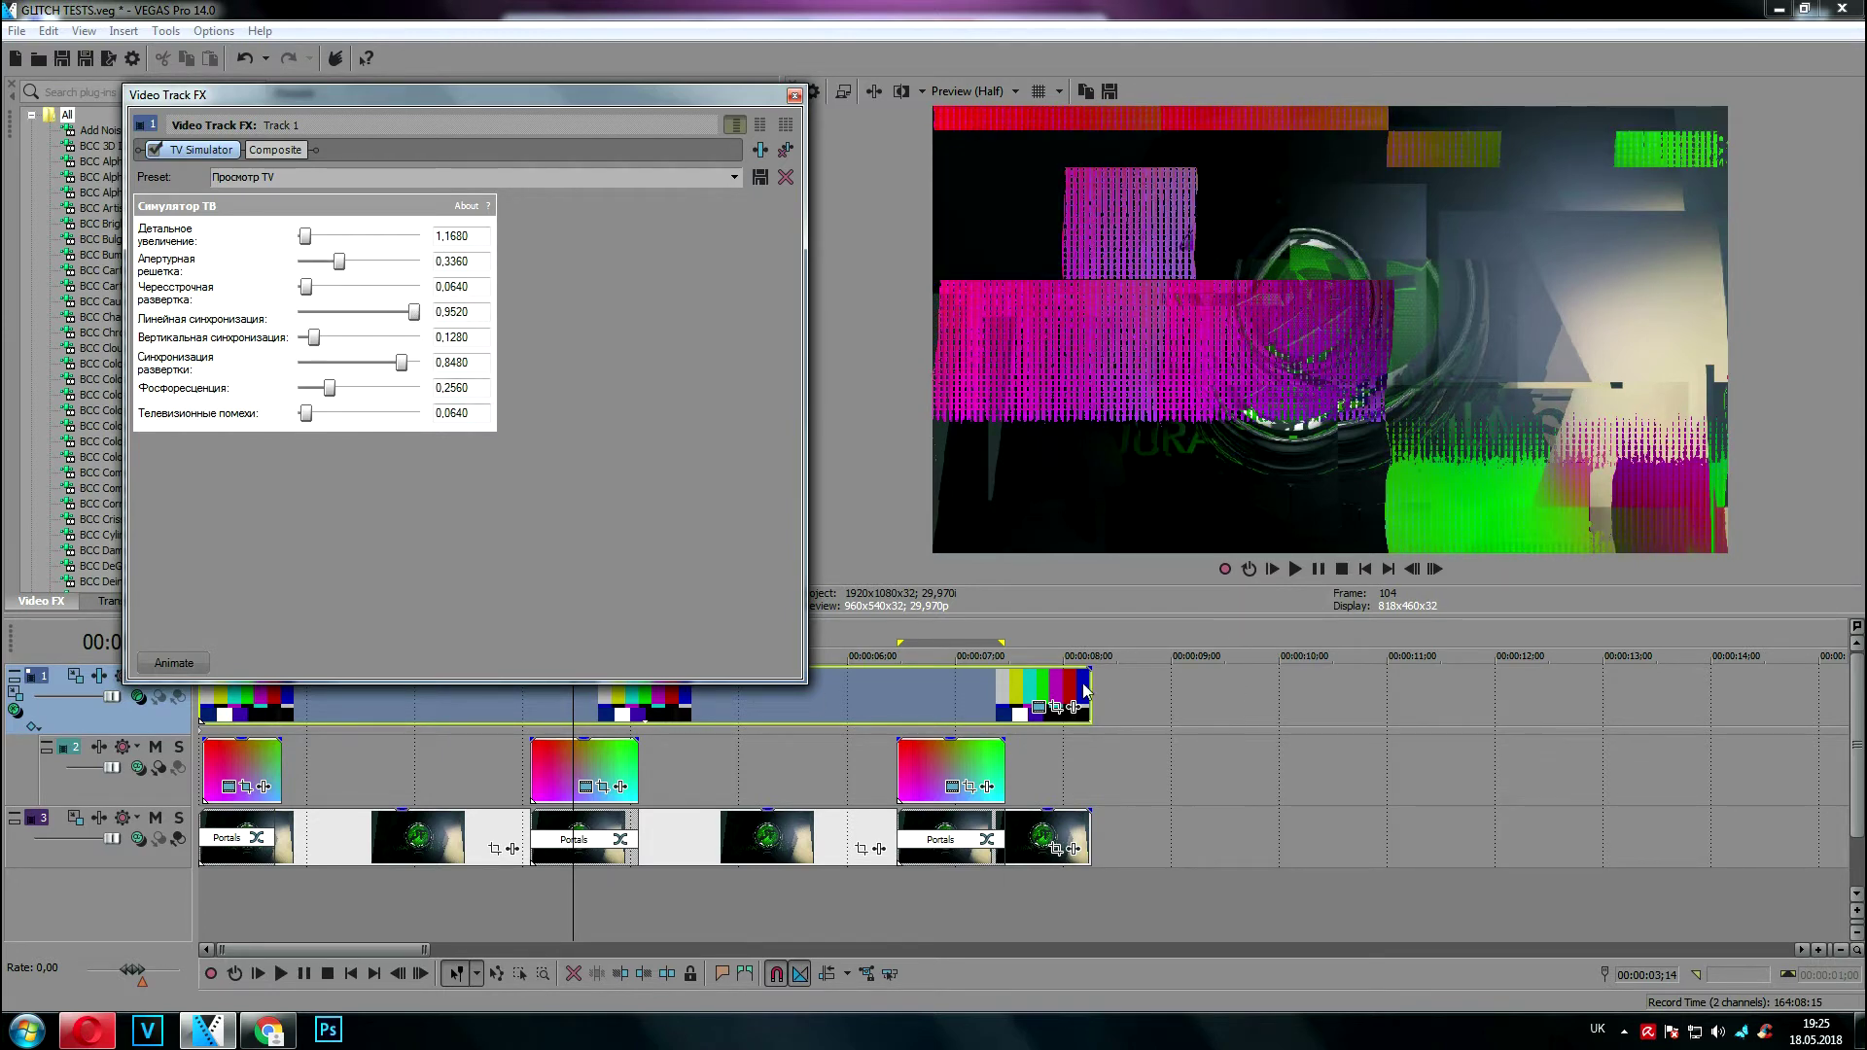
# Select the time range of the last gradient piece on track 2 and play it in a loop
pyautogui.doubleClick(949, 761)
pyautogui.click(1295, 568)
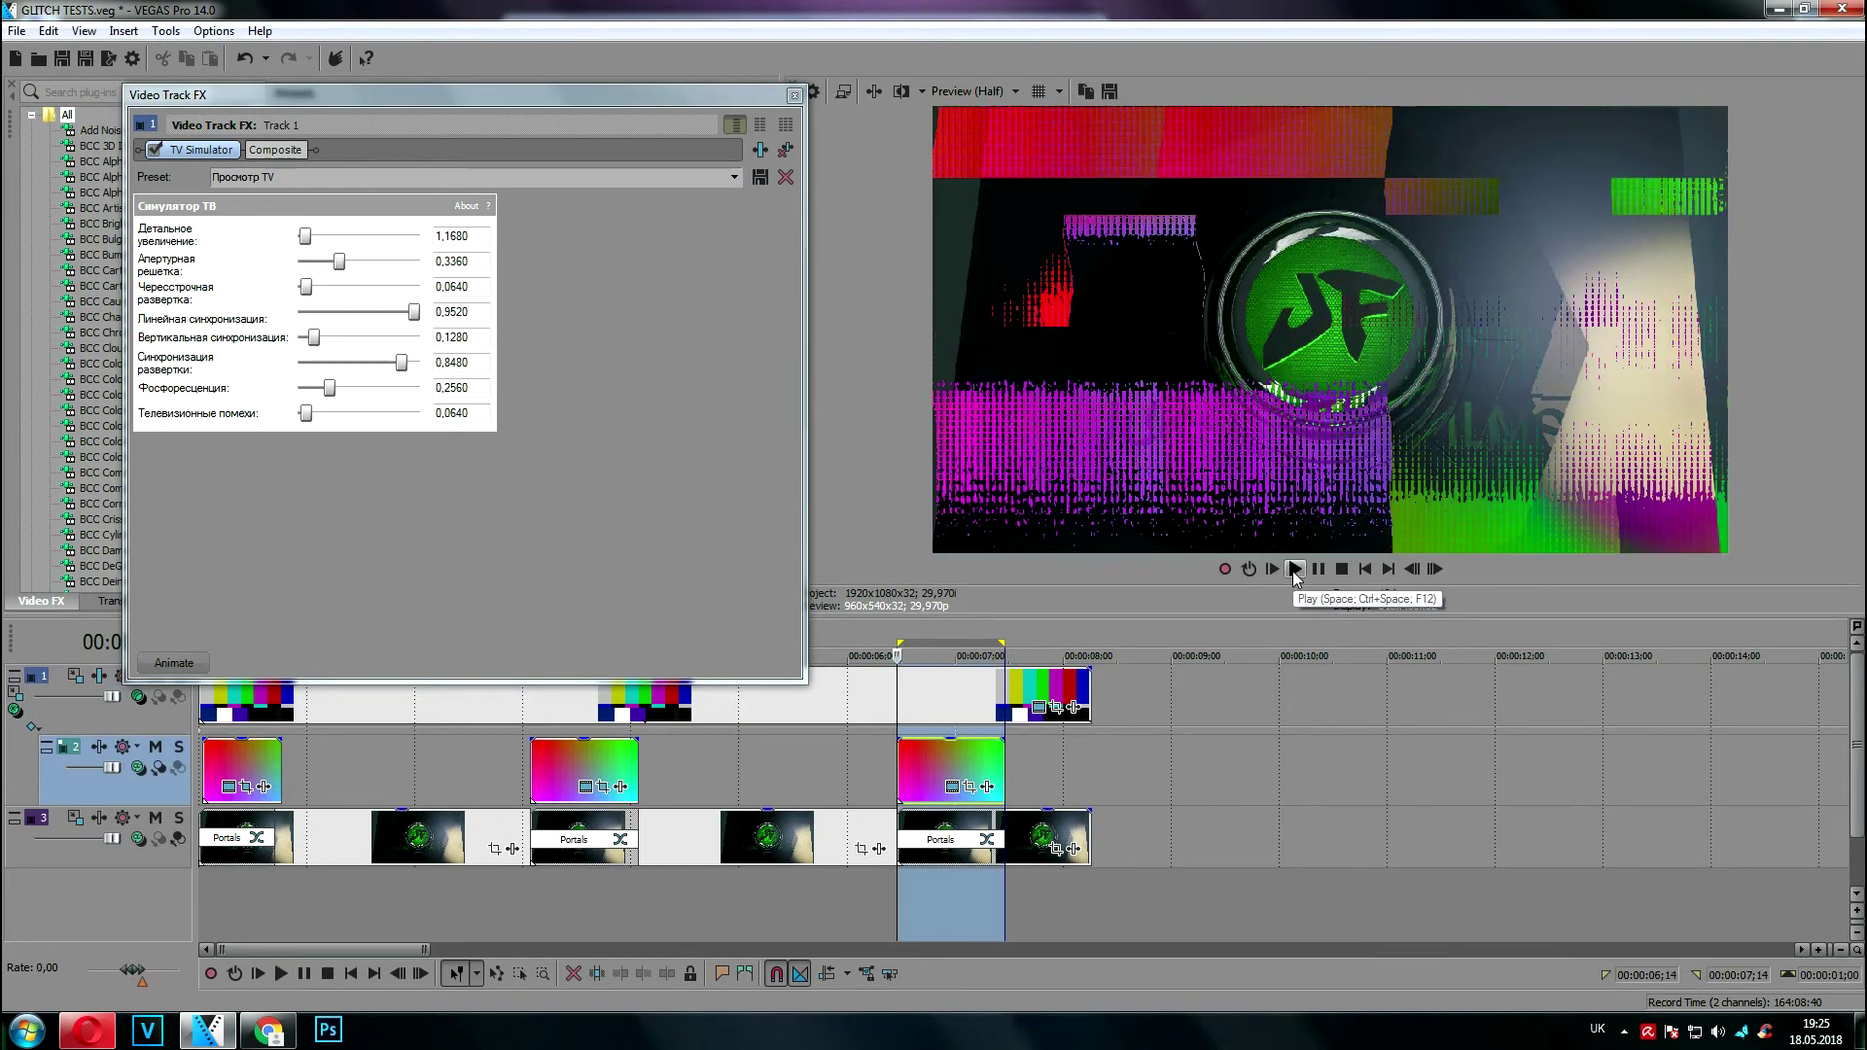
pyautogui.click(1295, 569)
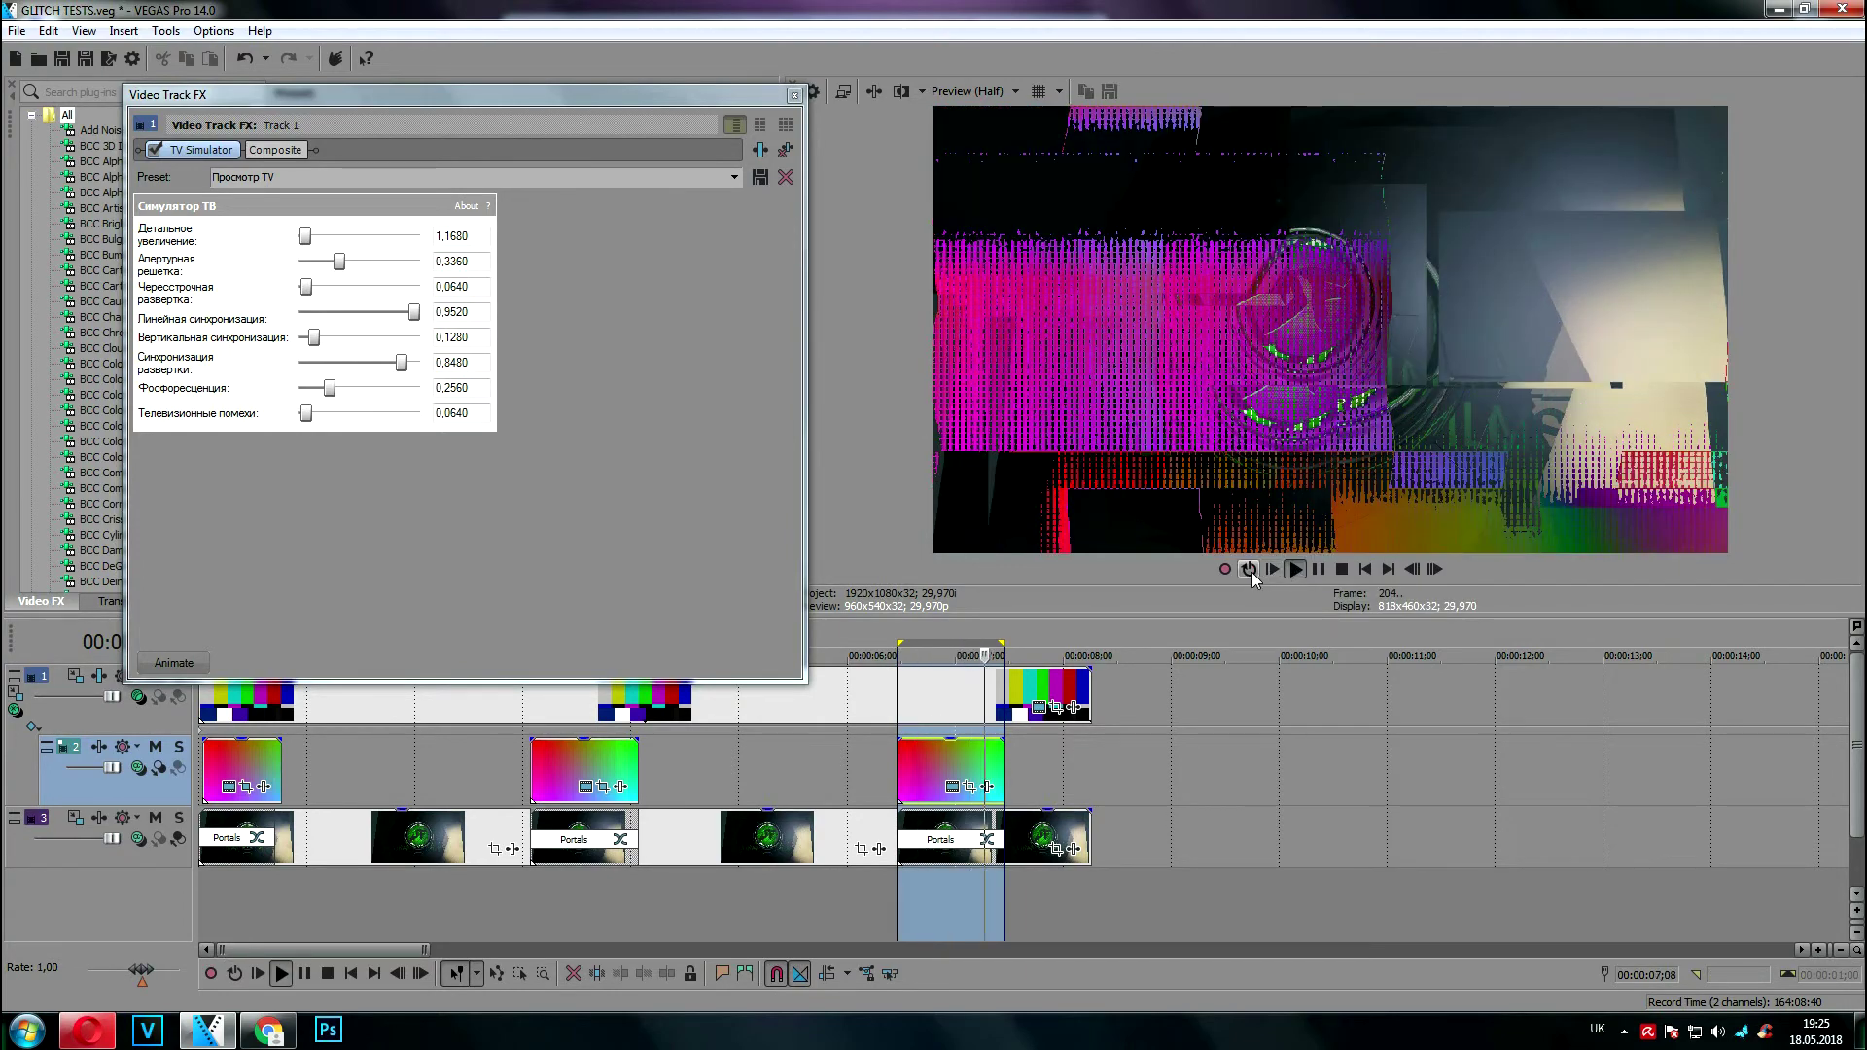
pyautogui.click(1249, 569)
pyautogui.click(1295, 569)
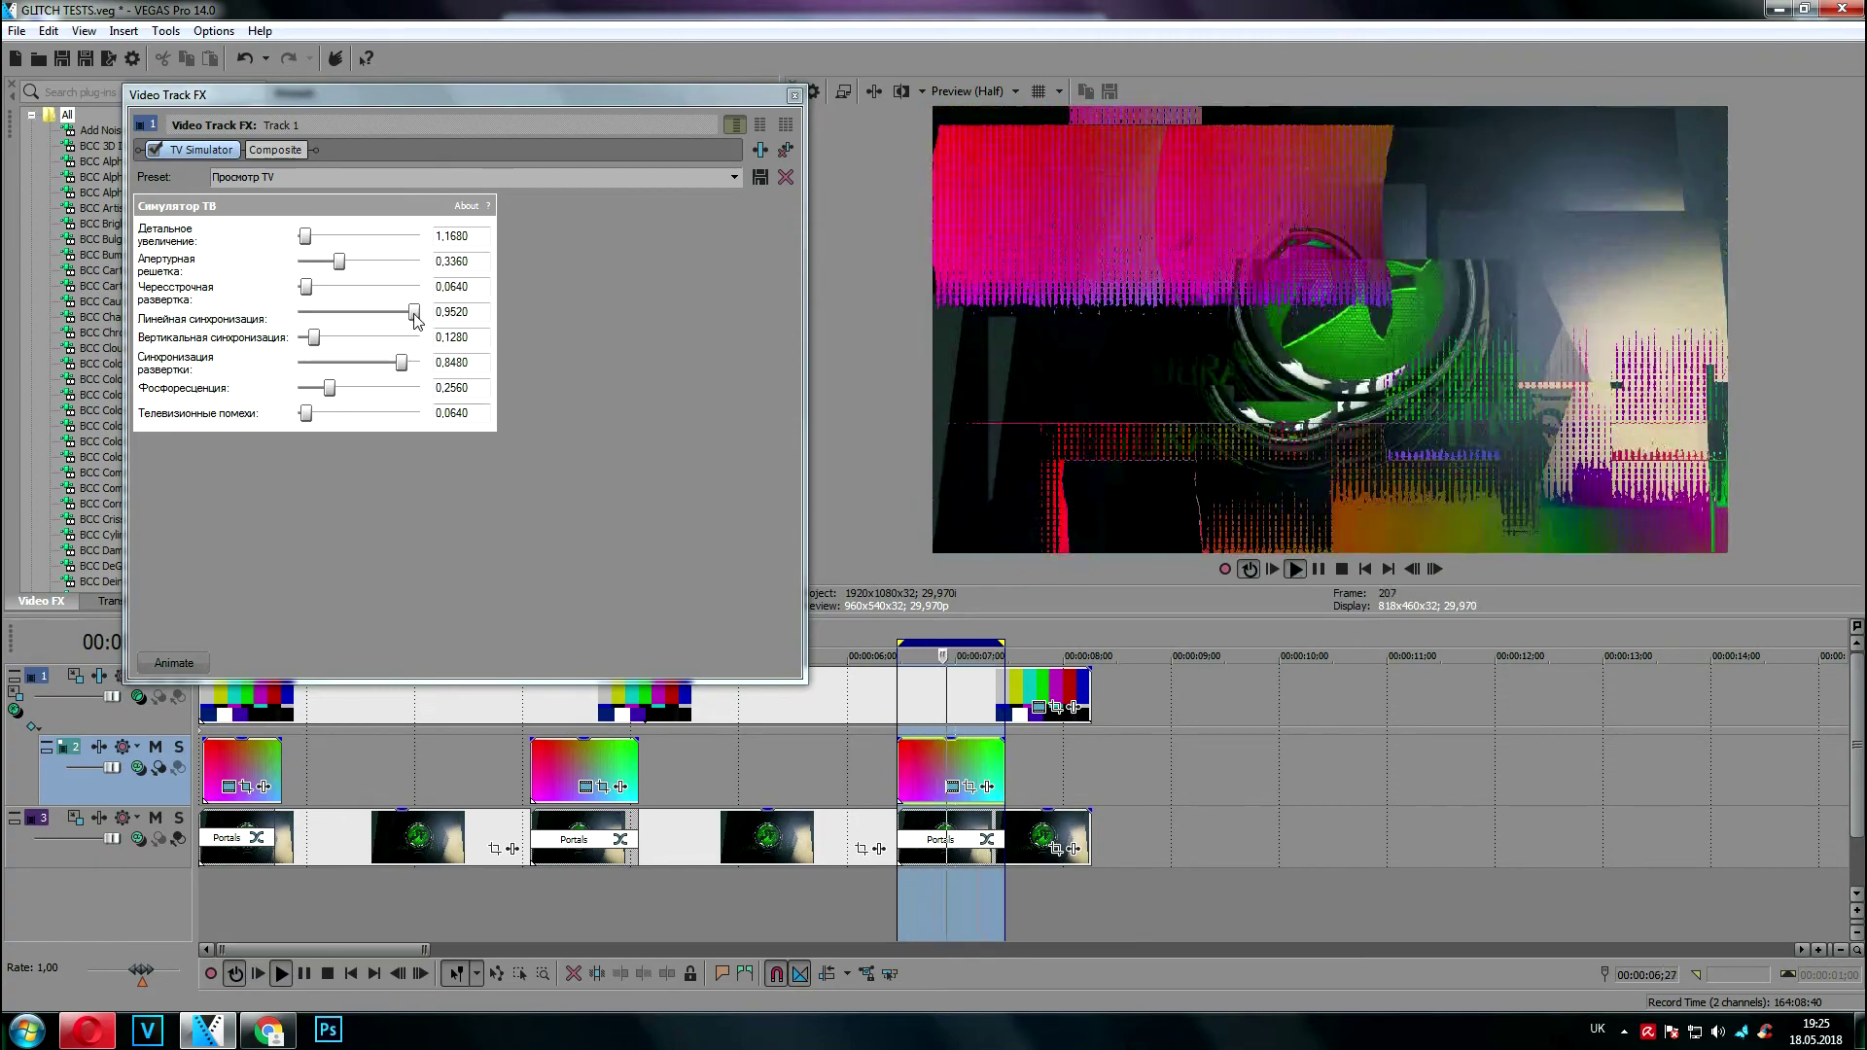
# Set the TV Simulator's line sync and detail zoom to 1.0, aperture grille to 0.24, and interlacing and vertical sync to 0
pyautogui.moveTo(414, 313); pyautogui.dragTo(432, 314)
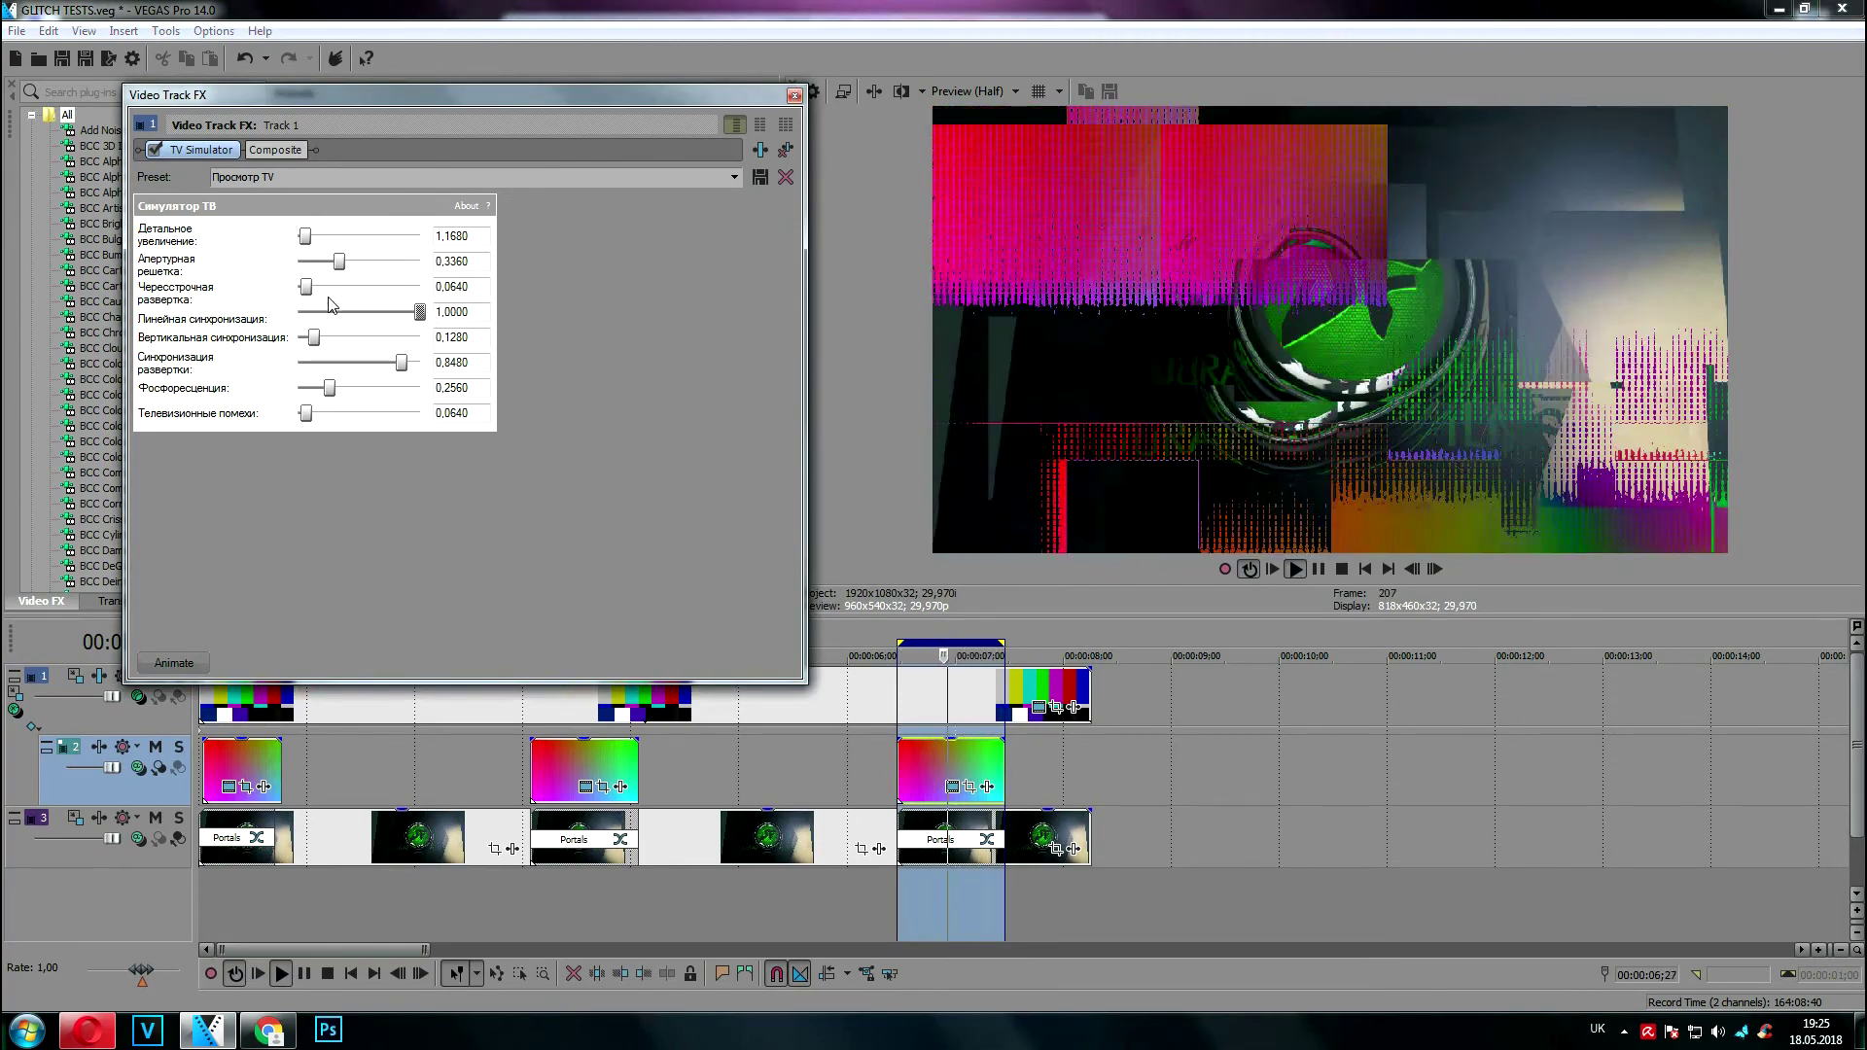
pyautogui.moveTo(305, 237); pyautogui.dragTo(438, 263)
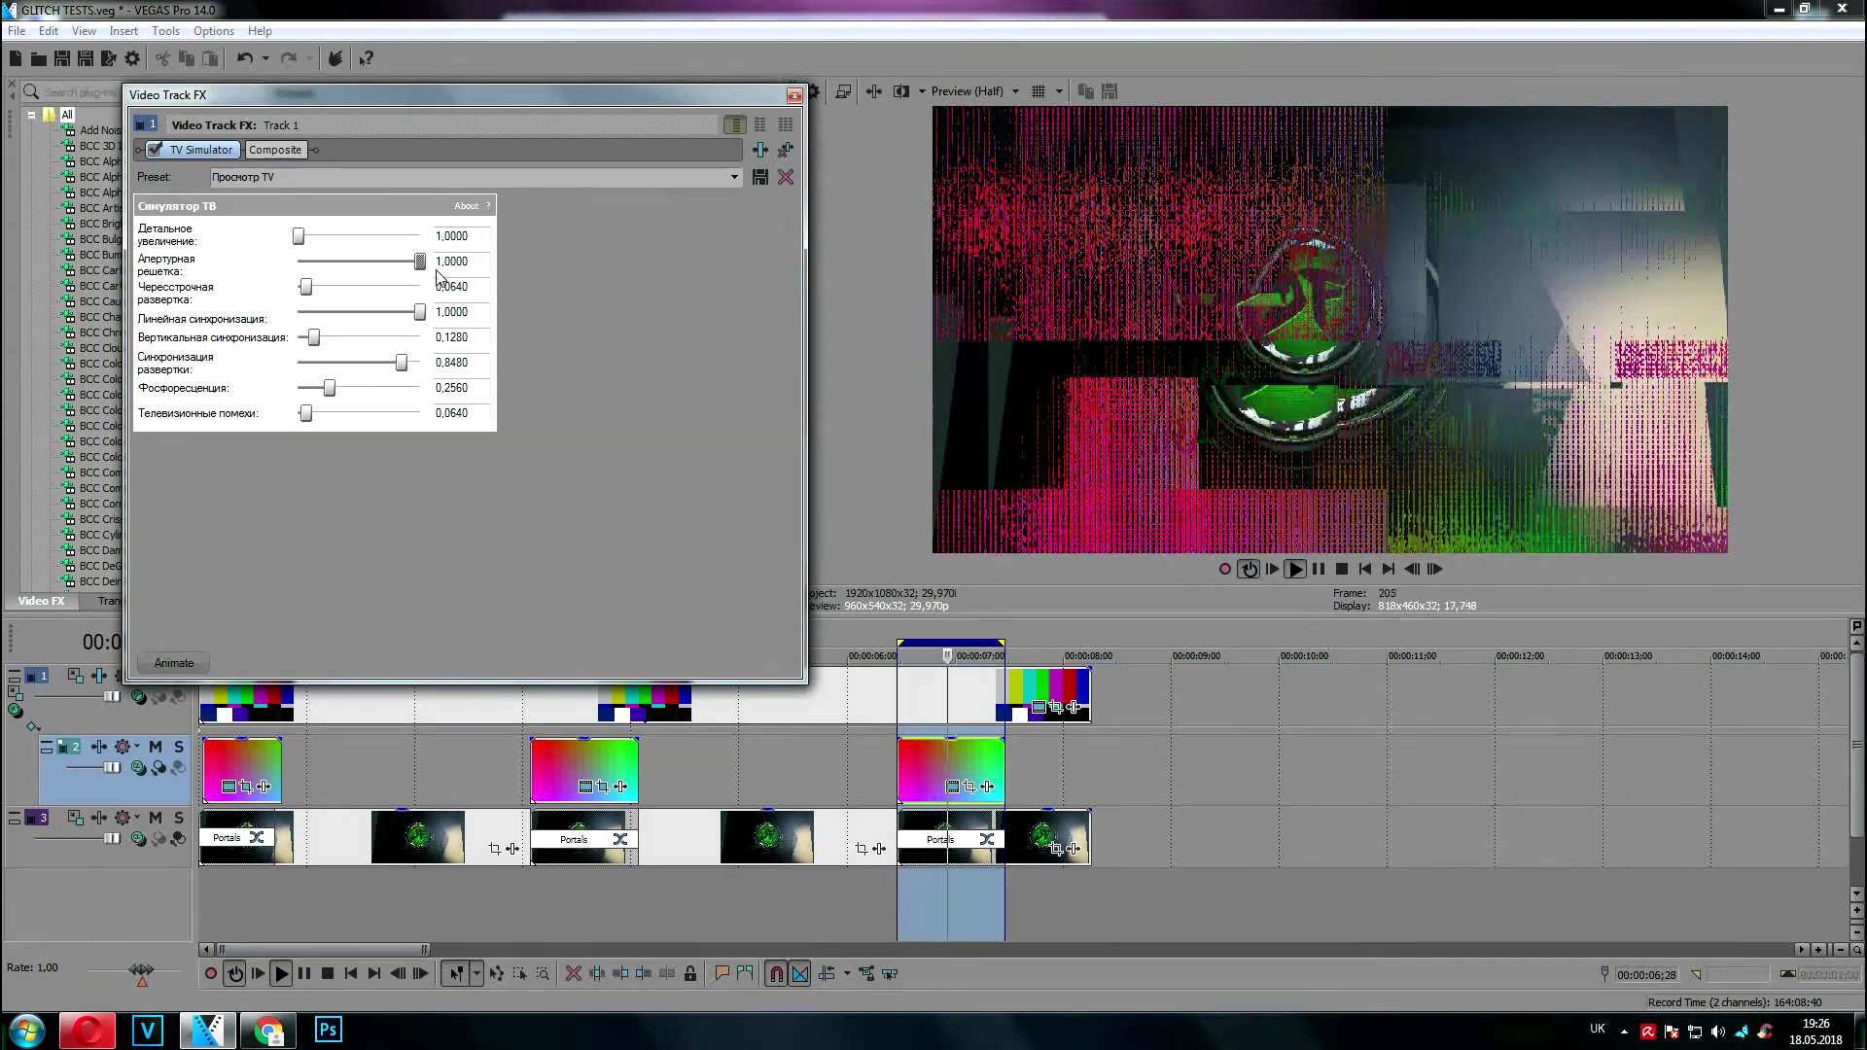
pyautogui.moveTo(419, 262); pyautogui.dragTo(395, 352)
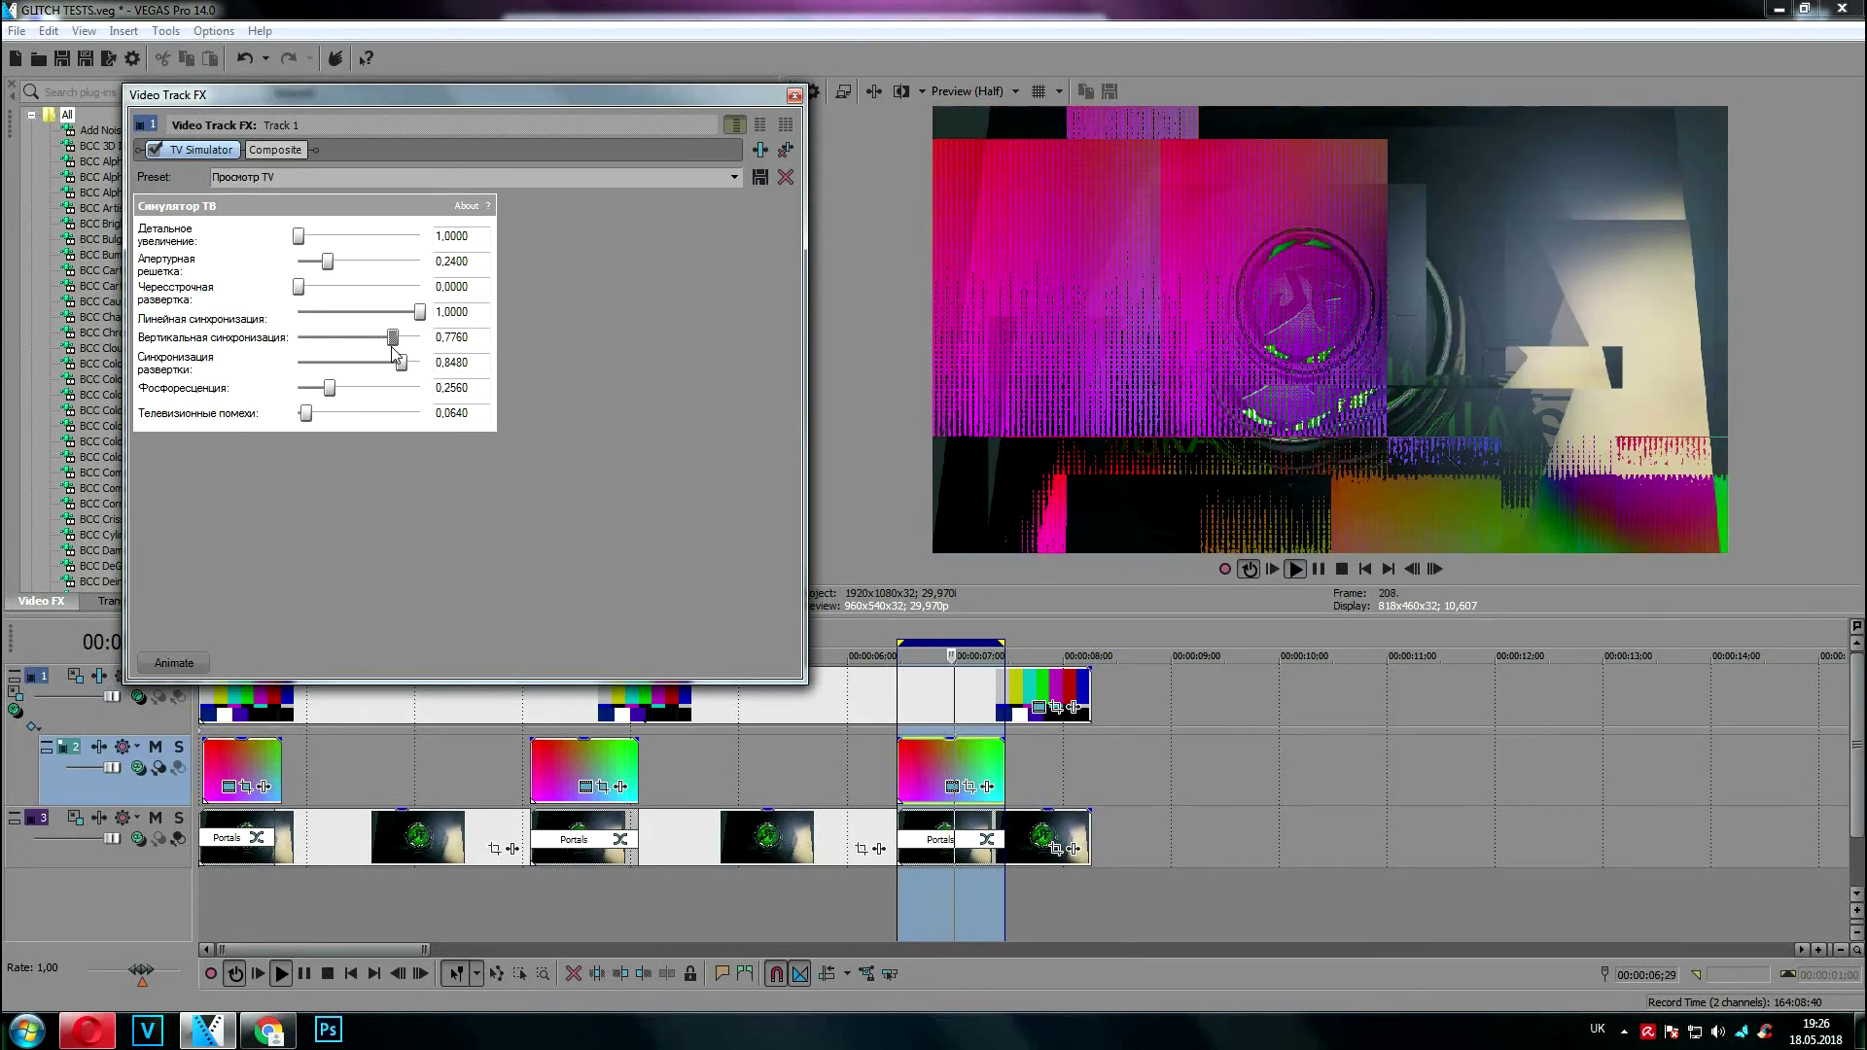
pyautogui.doubleClick(393, 341)
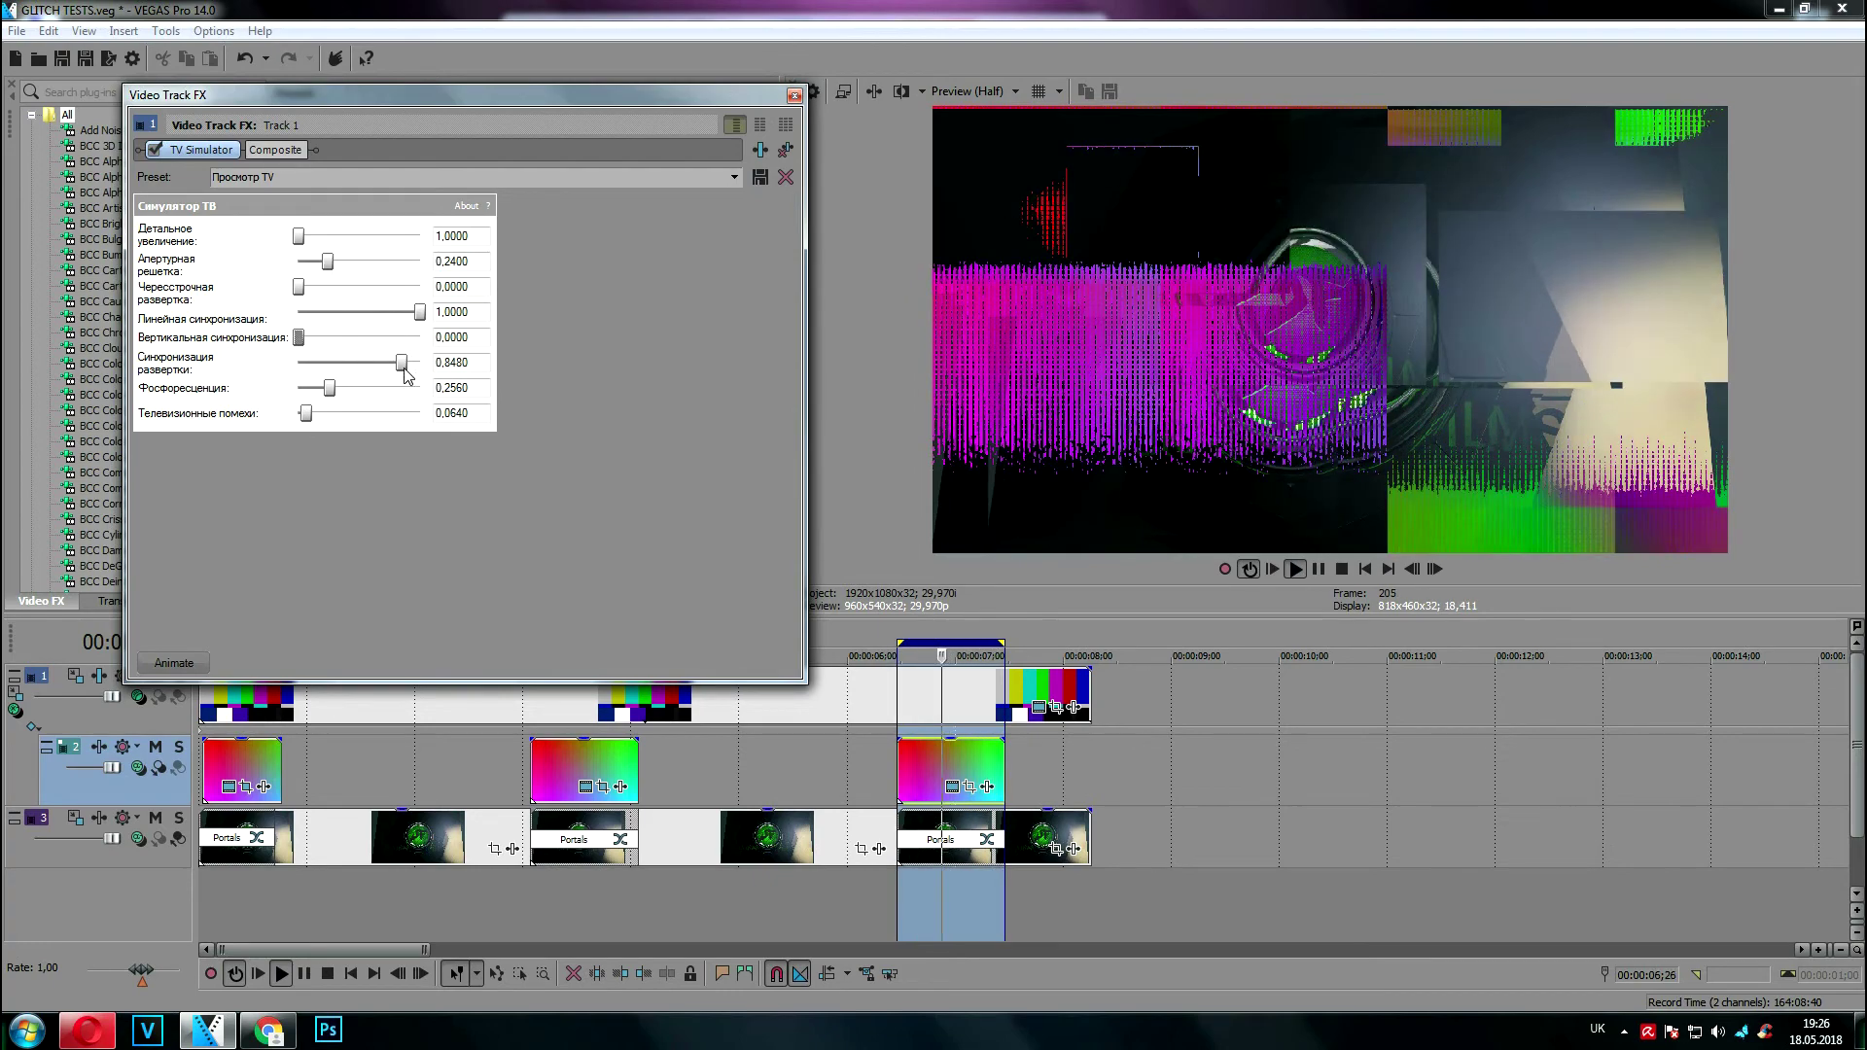
# Set the TV Simulator's scan sync to 0.464, phosphorescence to 0.24 and static to 0.072, and stop the looped playback
pyautogui.moveTo(403, 369); pyautogui.dragTo(424, 370)
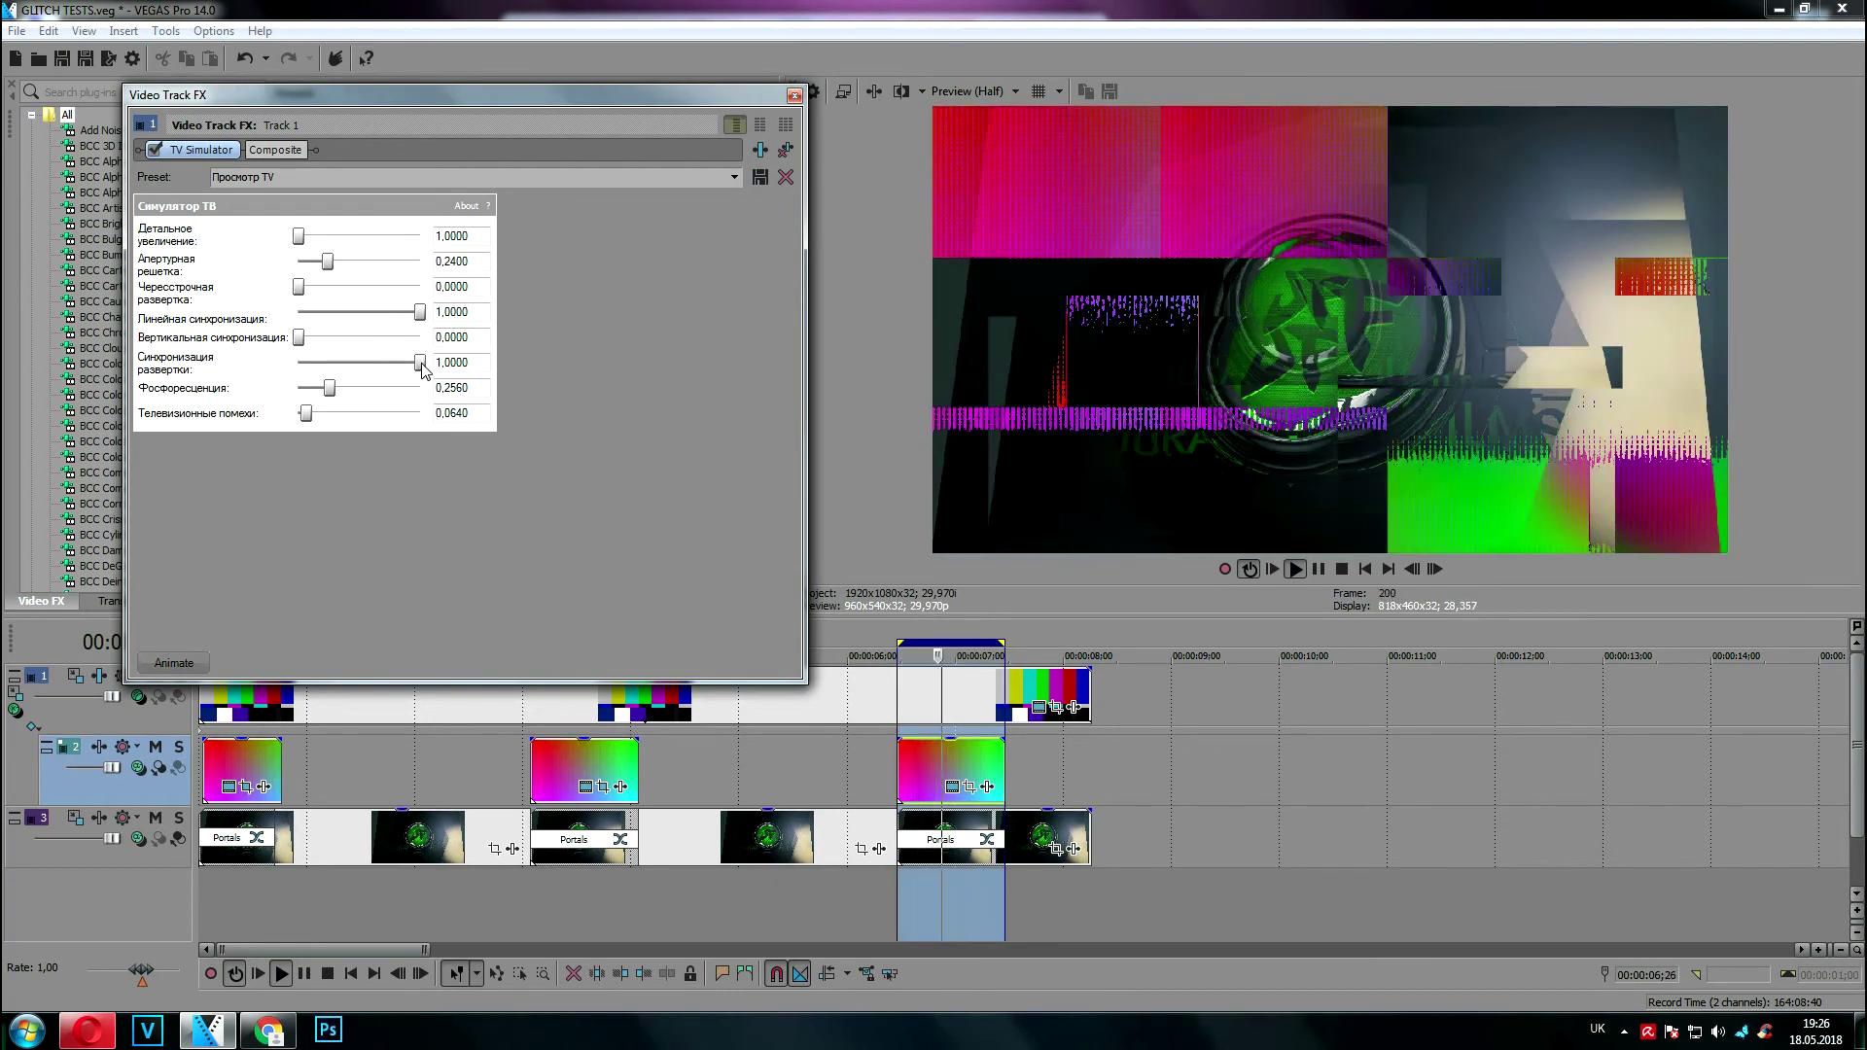
pyautogui.moveTo(423, 371); pyautogui.dragTo(331, 369)
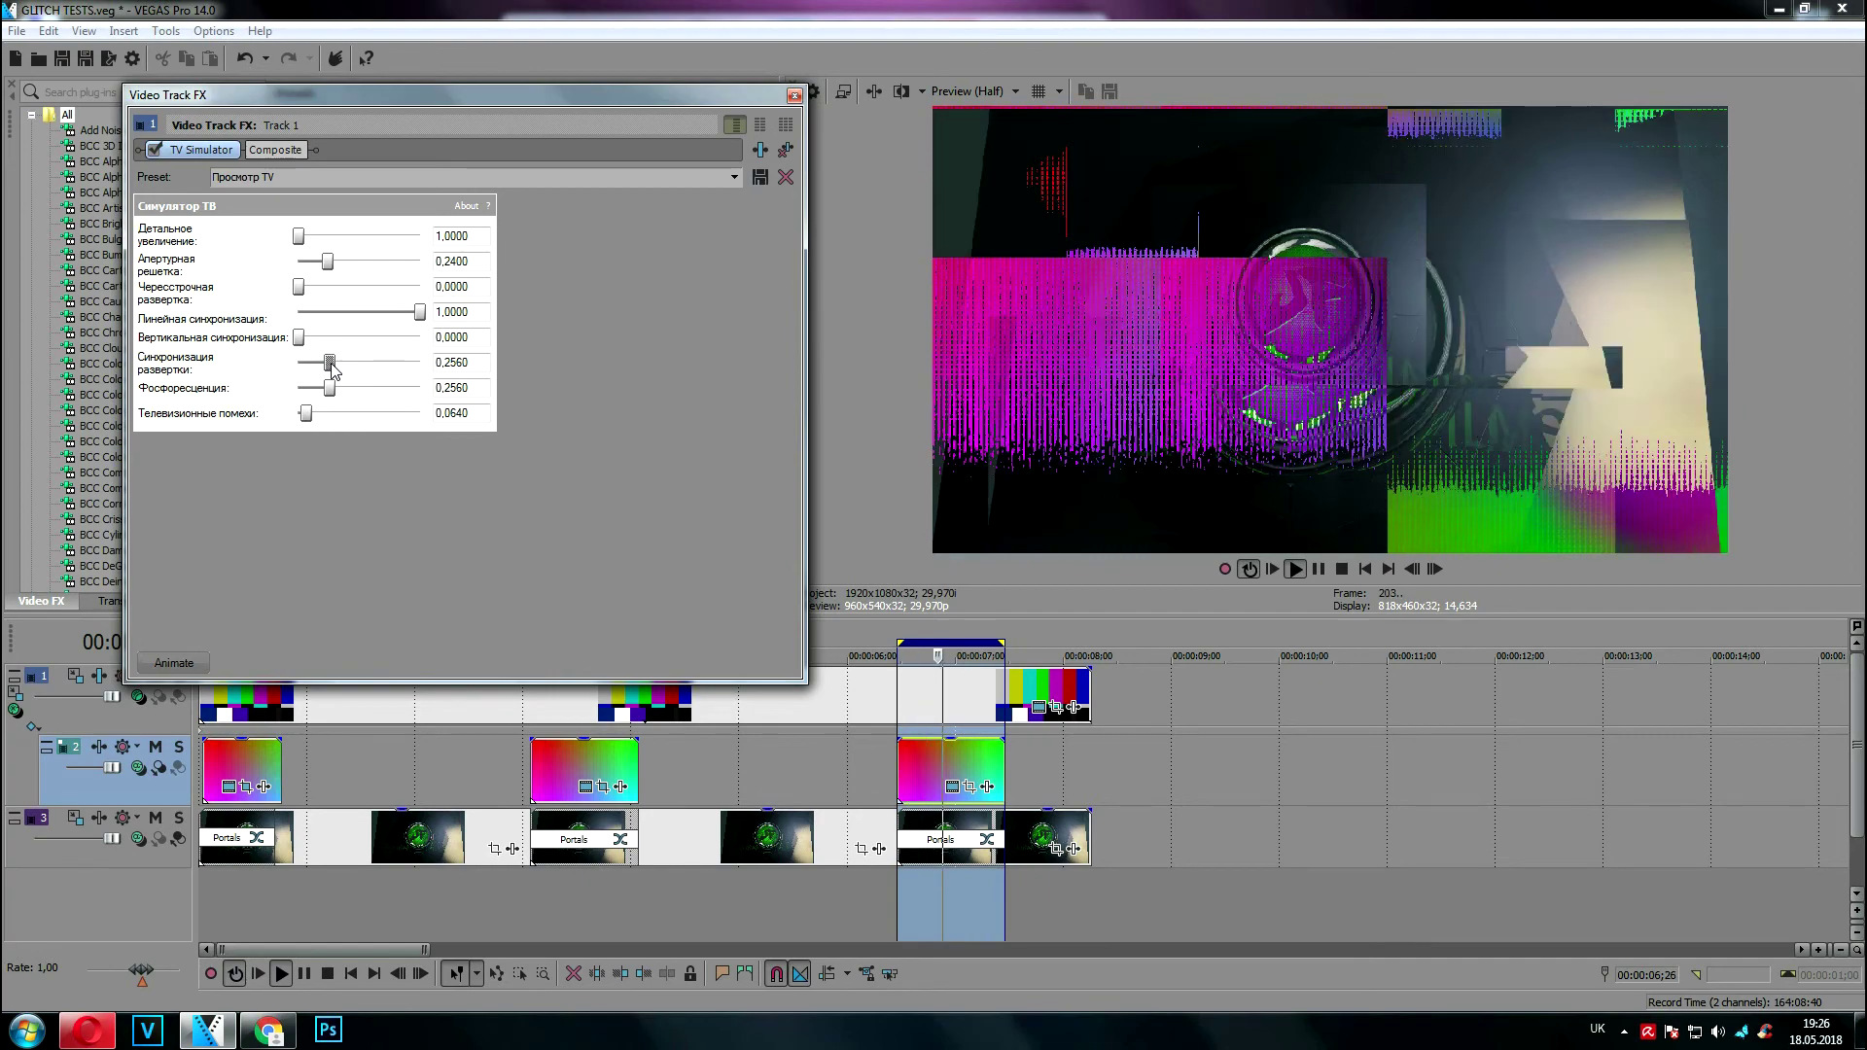
pyautogui.click(338, 363)
pyautogui.moveTo(331, 388)
pyautogui.mouseDown()
pyautogui.moveTo(400, 388)
pyautogui.moveTo(326, 388)
pyautogui.moveTo(347, 414)
pyautogui.mouseUp()
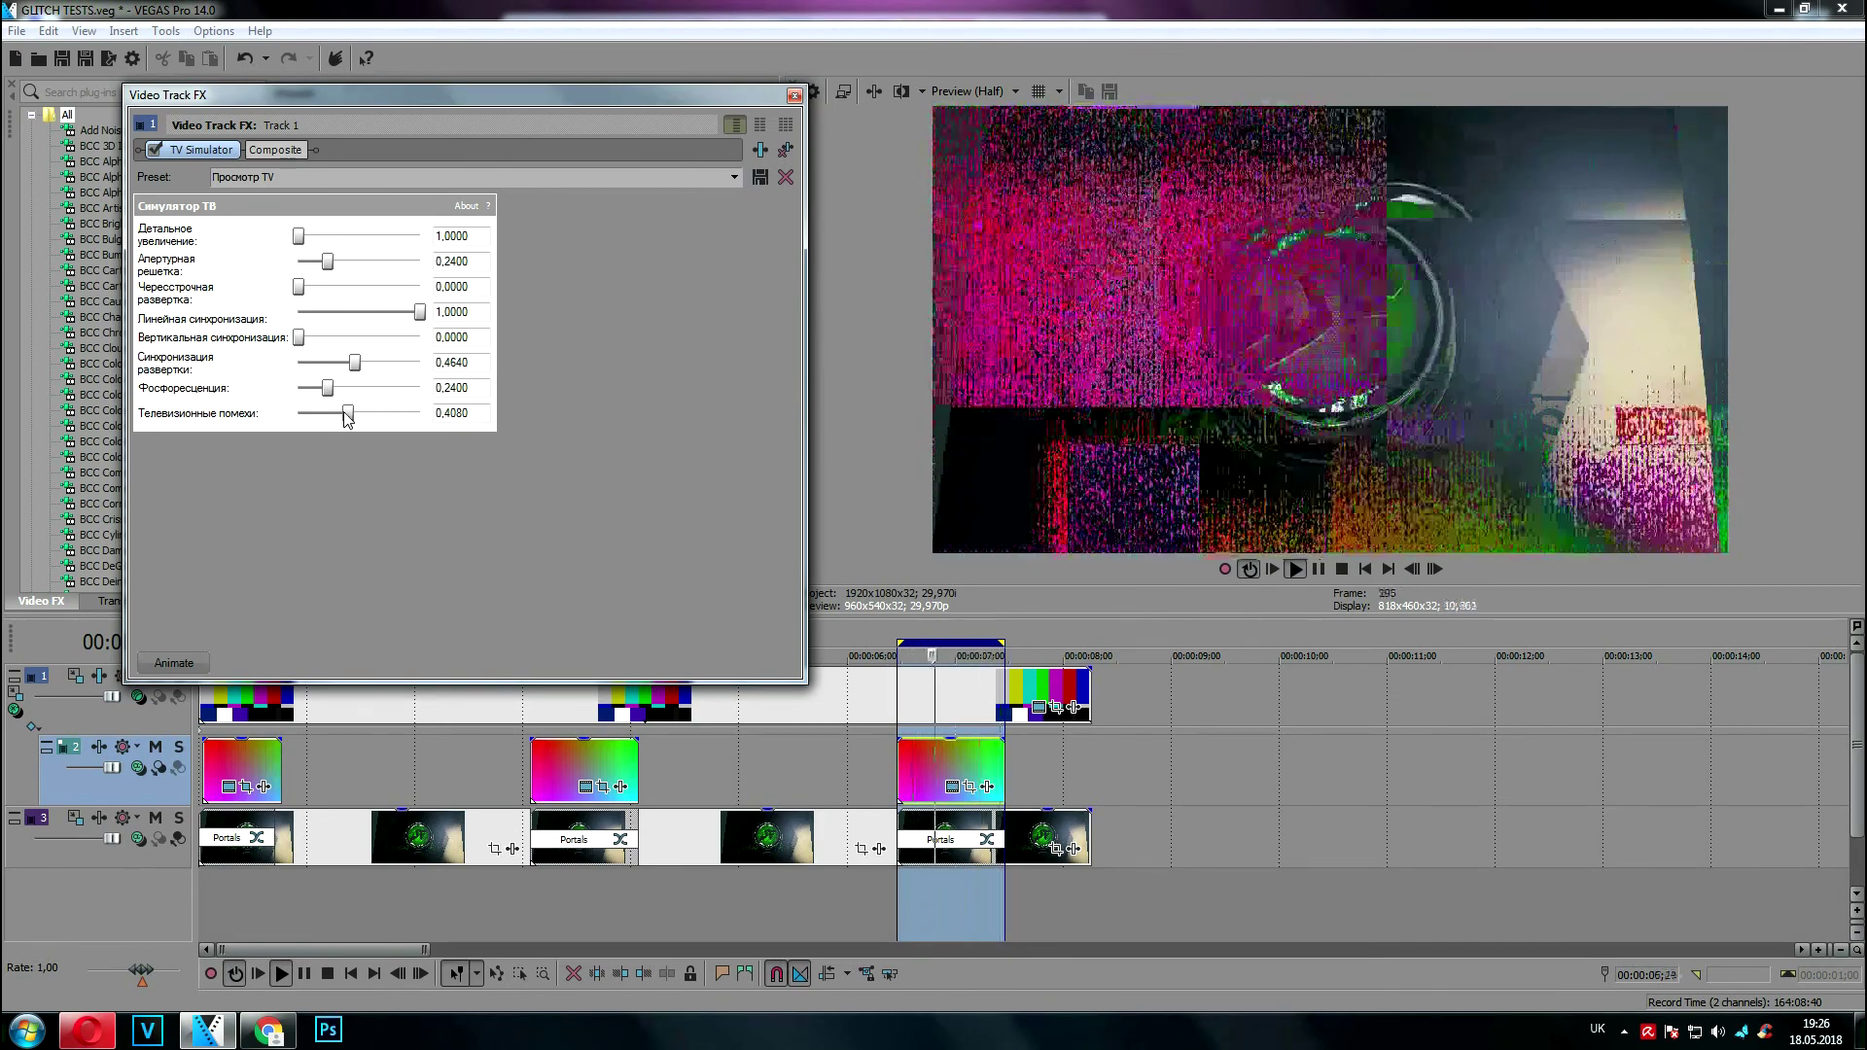
pyautogui.moveTo(347, 414); pyautogui.dragTo(307, 417)
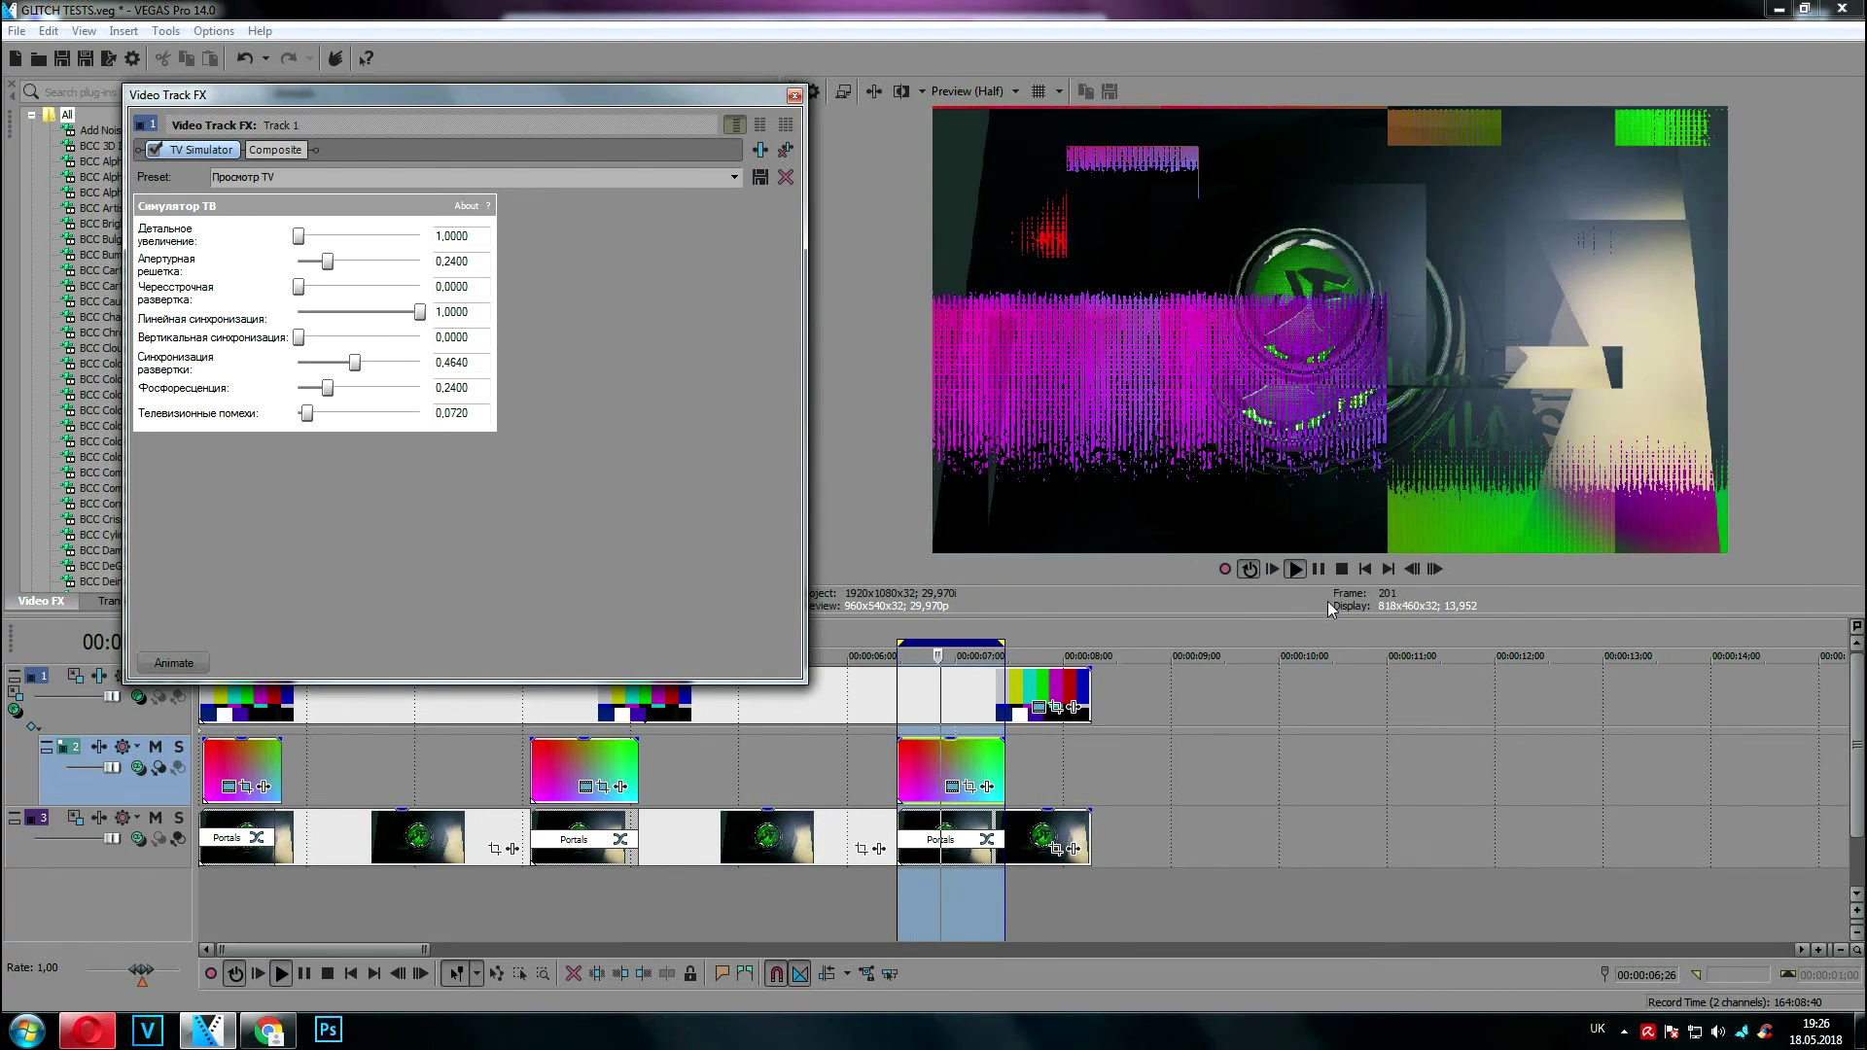
pyautogui.click(1327, 601)
pyautogui.press('space')
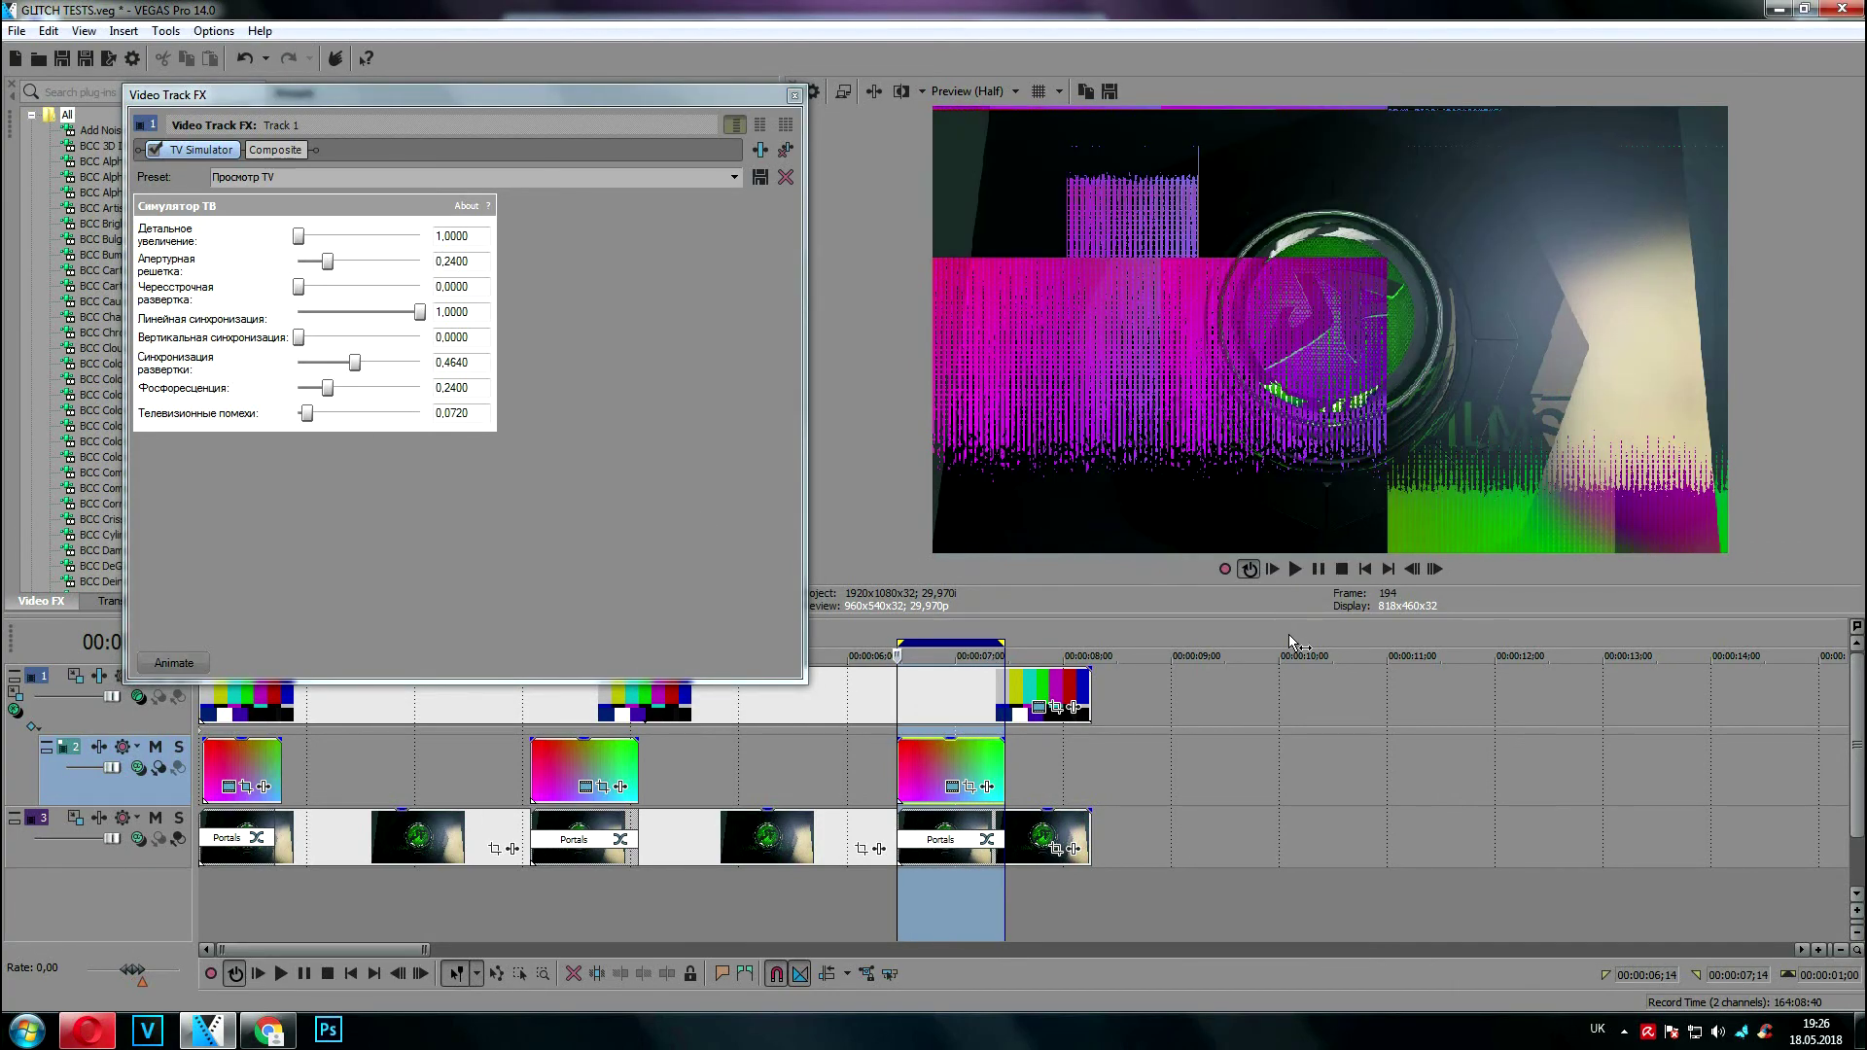